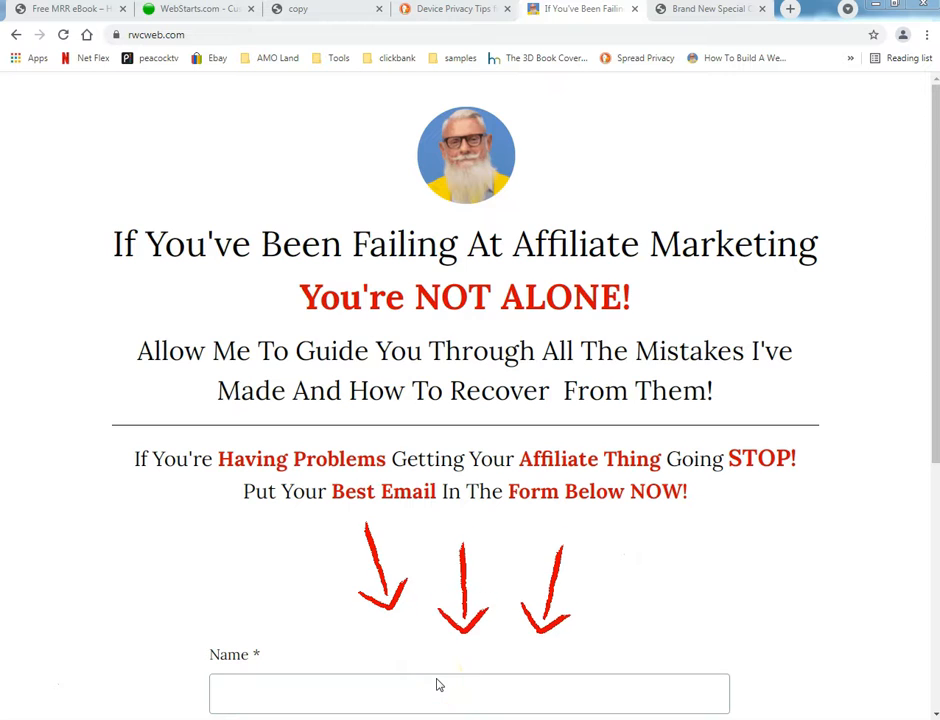
Step: Review the rwcweb.com landing page from its headline down to the name and email sign-up form
{"action": "left_click", "coordinate": [150, 35]}
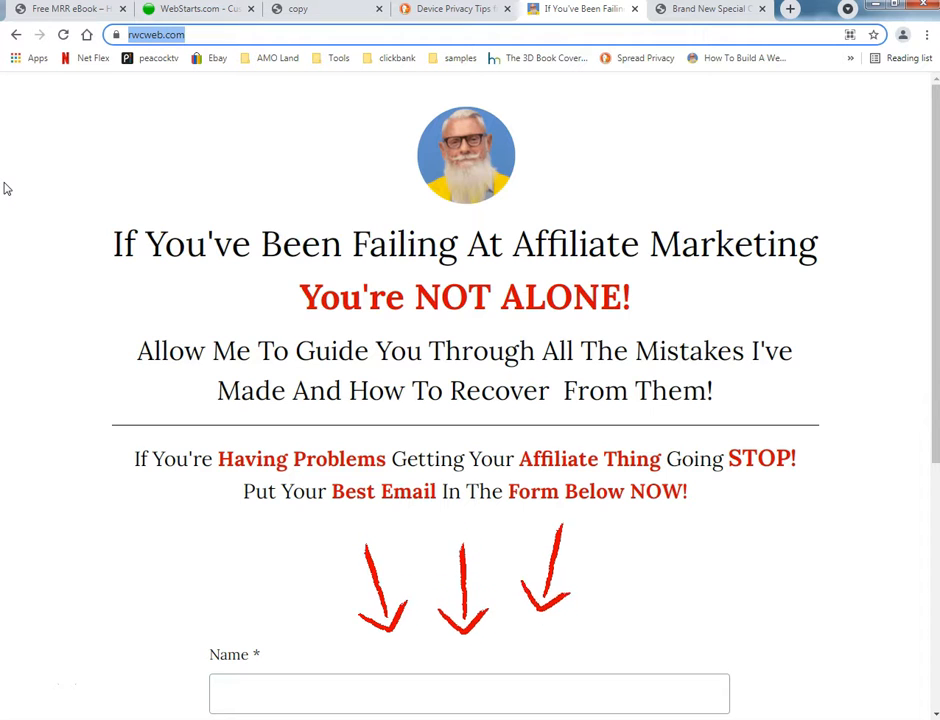
{"action": "left_click", "coordinate": [6, 287]}
{"action": "scroll", "coordinate": [8, 290], "scroll_direction": "down", "scroll_amount": 2}
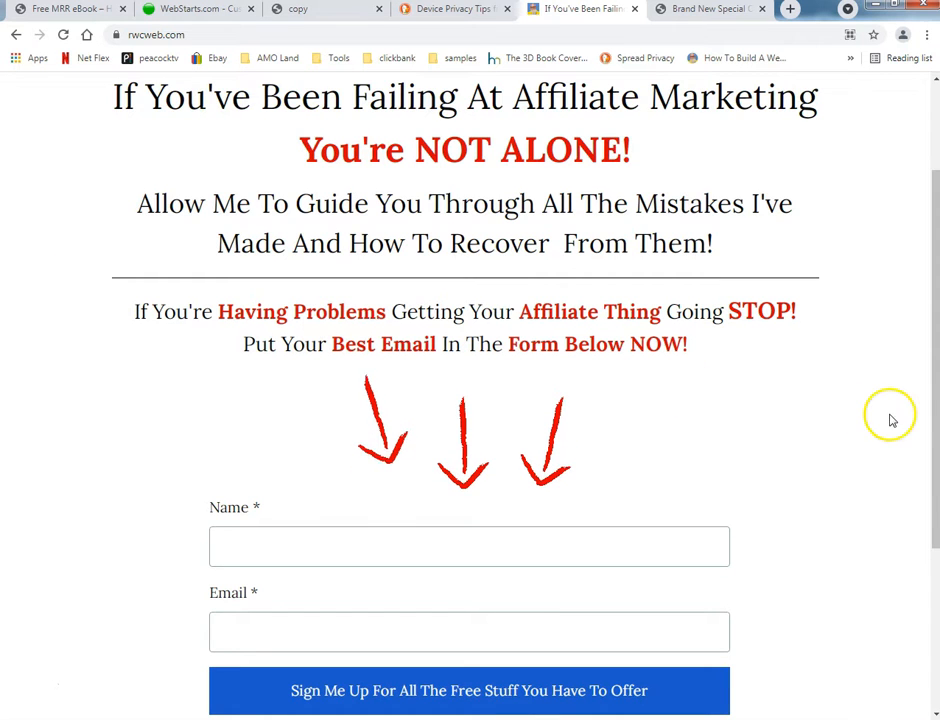
{"action": "scroll", "coordinate": [885, 417], "scroll_direction": "down", "scroll_amount": 2}
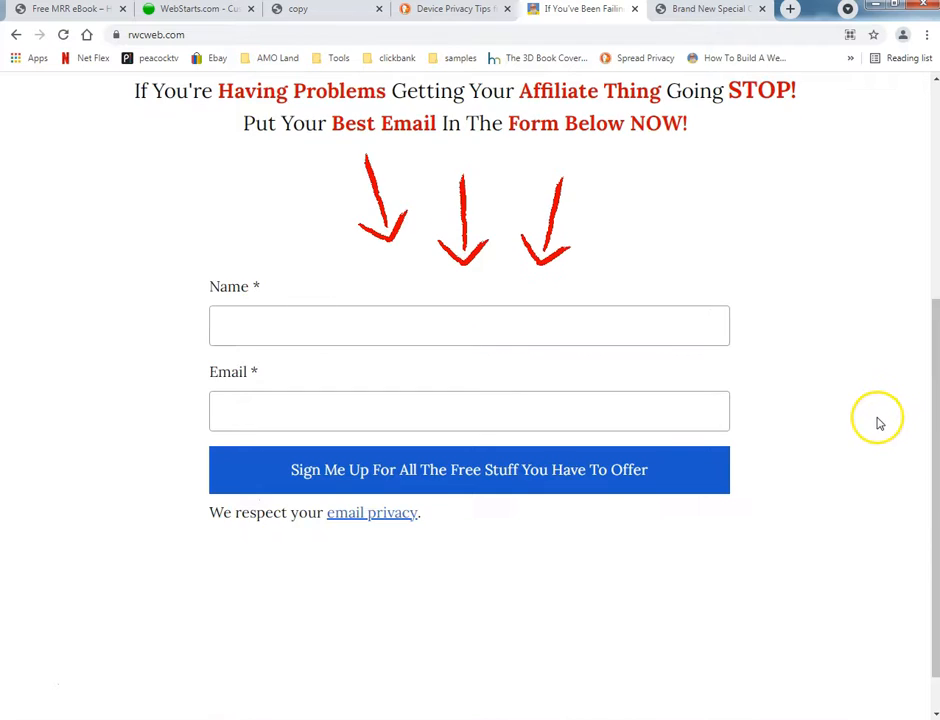
{"action": "scroll", "coordinate": [875, 420], "scroll_direction": "up", "scroll_amount": 4}
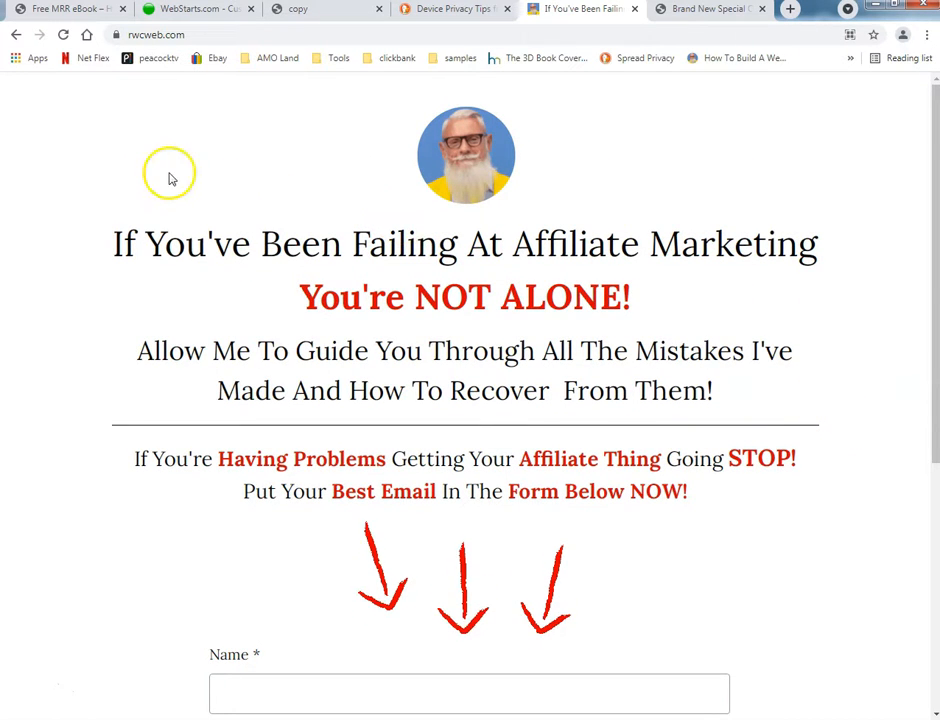
Step: Look over the copy page in the WebStarts editor and the Heal Yourself sales page its headline comes from
{"action": "left_click", "coordinate": [195, 15]}
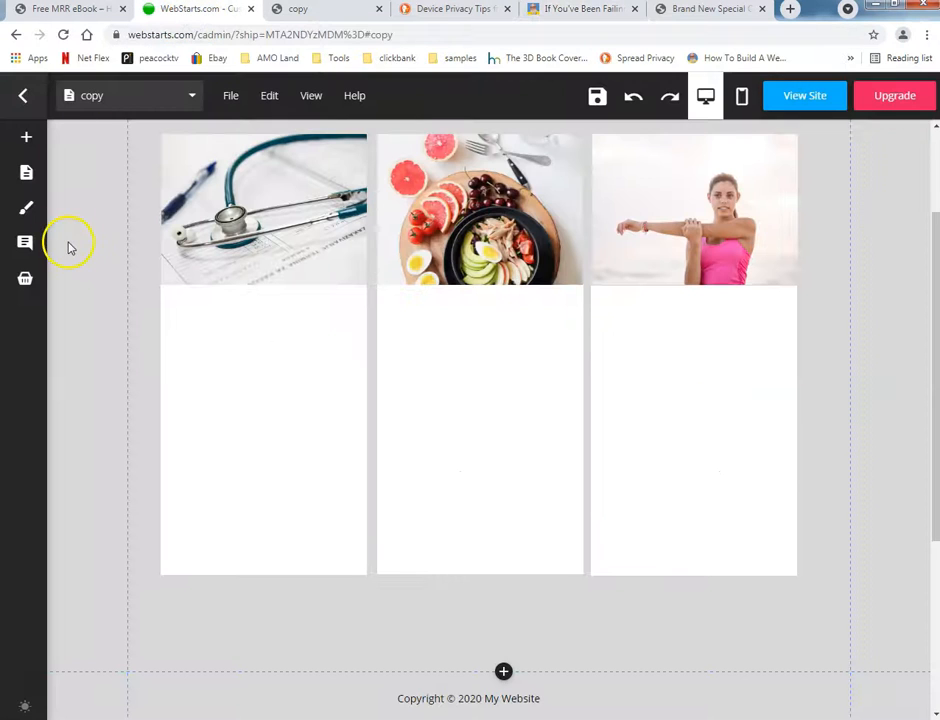
{"action": "scroll", "coordinate": [770, 450], "scroll_direction": "up", "scroll_amount": 2}
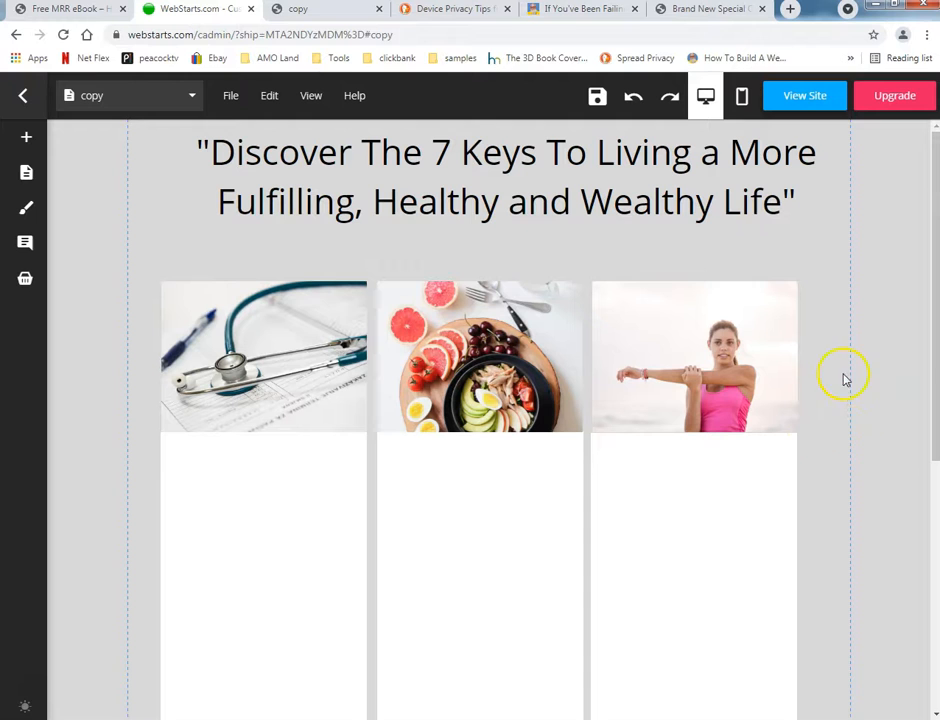
{"action": "left_click", "coordinate": [682, 12]}
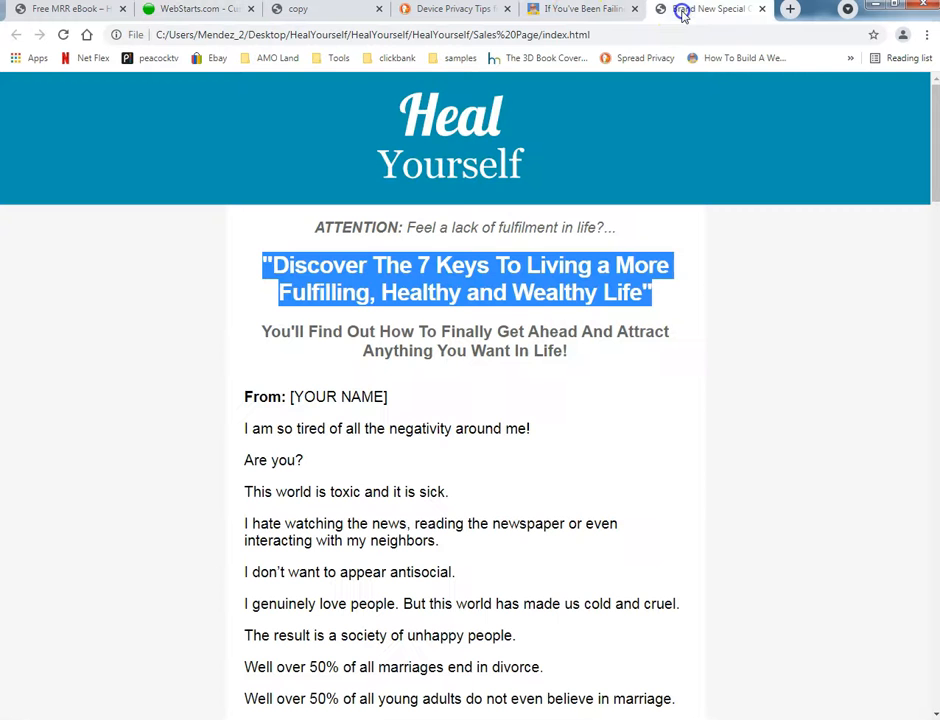
{"action": "scroll", "coordinate": [692, 335], "scroll_direction": "down", "scroll_amount": 2}
{"action": "scroll", "coordinate": [690, 345], "scroll_direction": "up", "scroll_amount": 2}
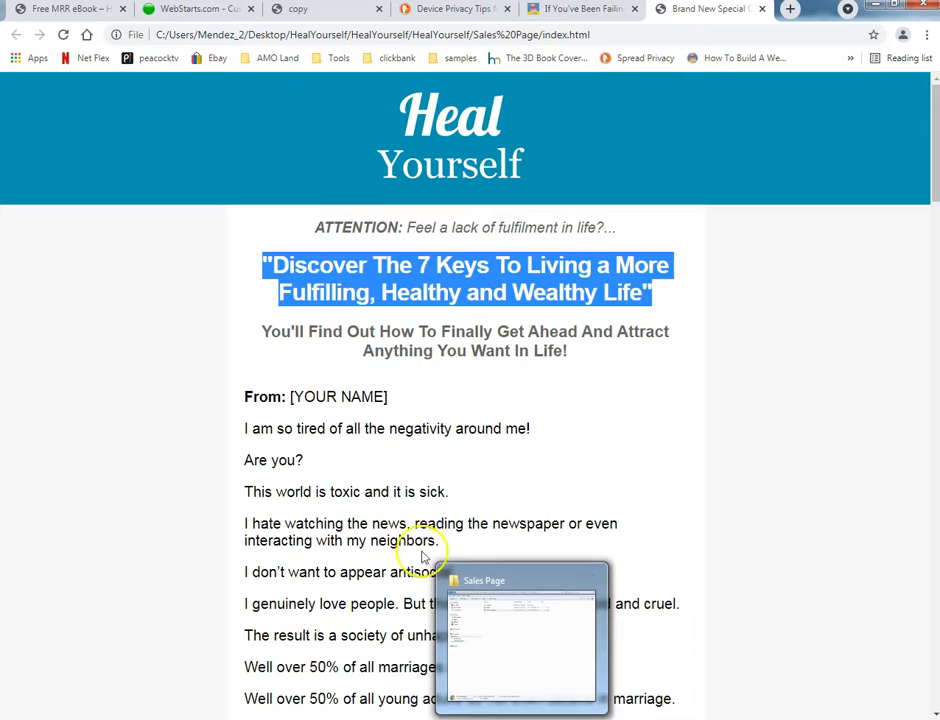
Step: Review the Heal Yourself eBook's description, license and included items on the Free PLR Downloads page
{"action": "left_click", "coordinate": [70, 12]}
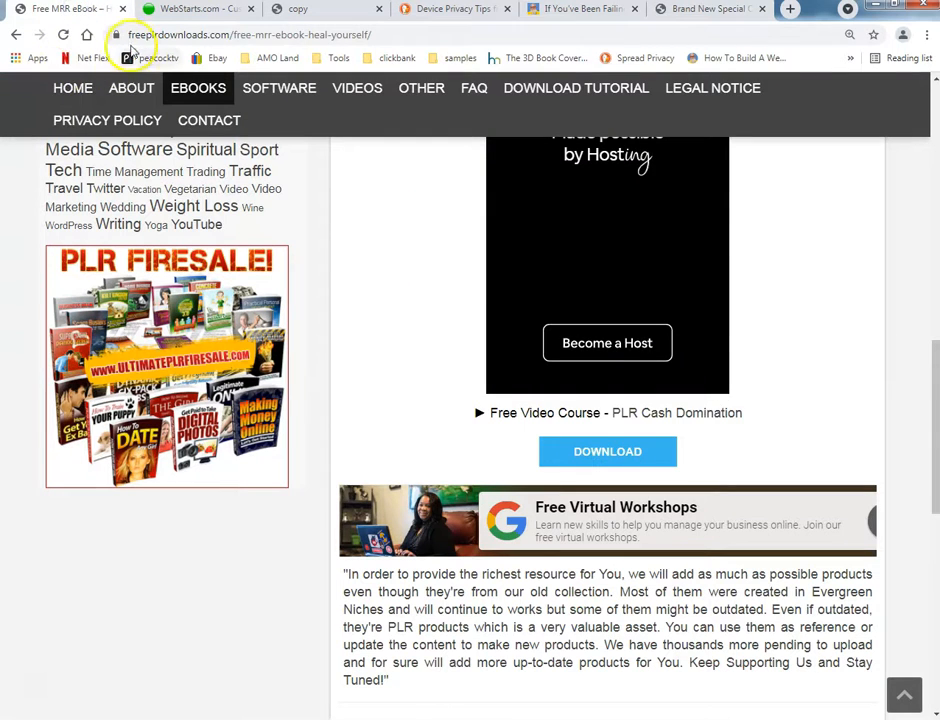
{"action": "scroll", "coordinate": [440, 310], "scroll_direction": "up", "scroll_amount": 7}
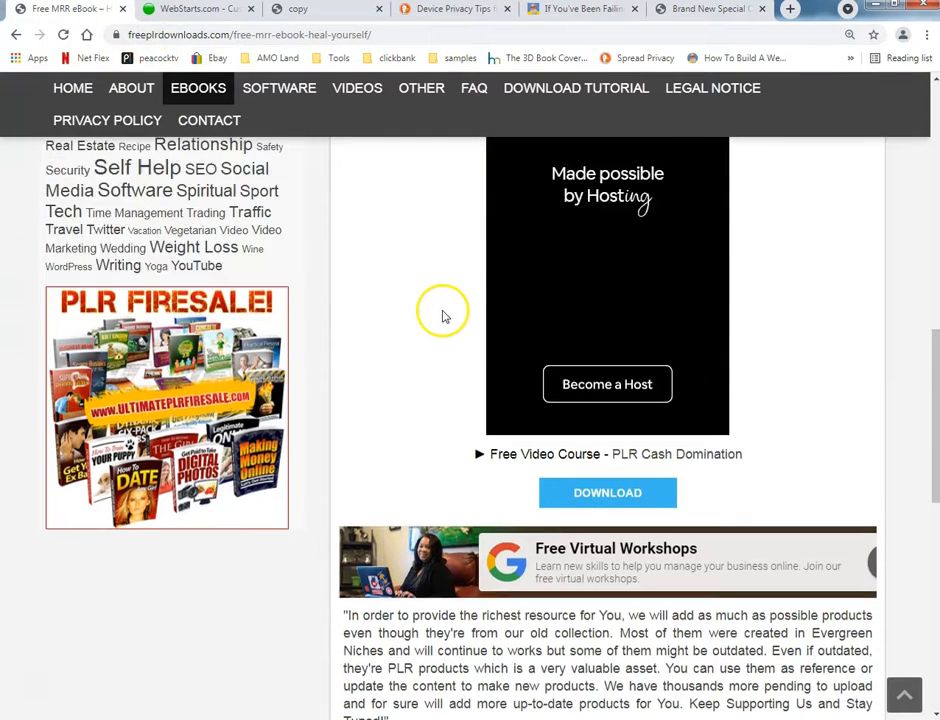
{"action": "scroll", "coordinate": [434, 318], "scroll_direction": "up", "scroll_amount": 1}
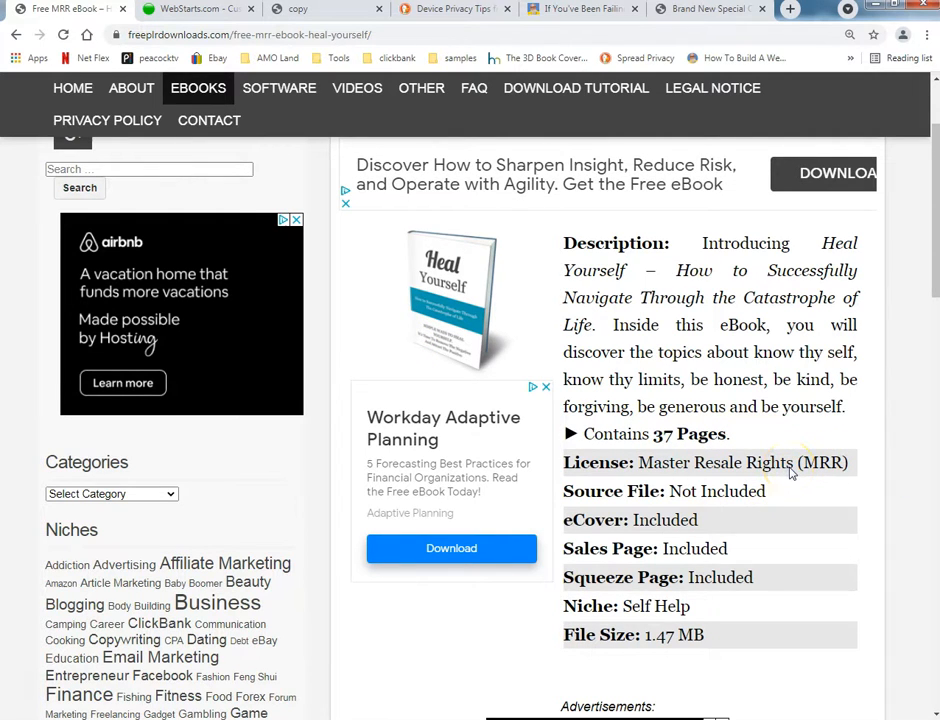
{"action": "scroll", "coordinate": [794, 476], "scroll_direction": "down", "scroll_amount": 2}
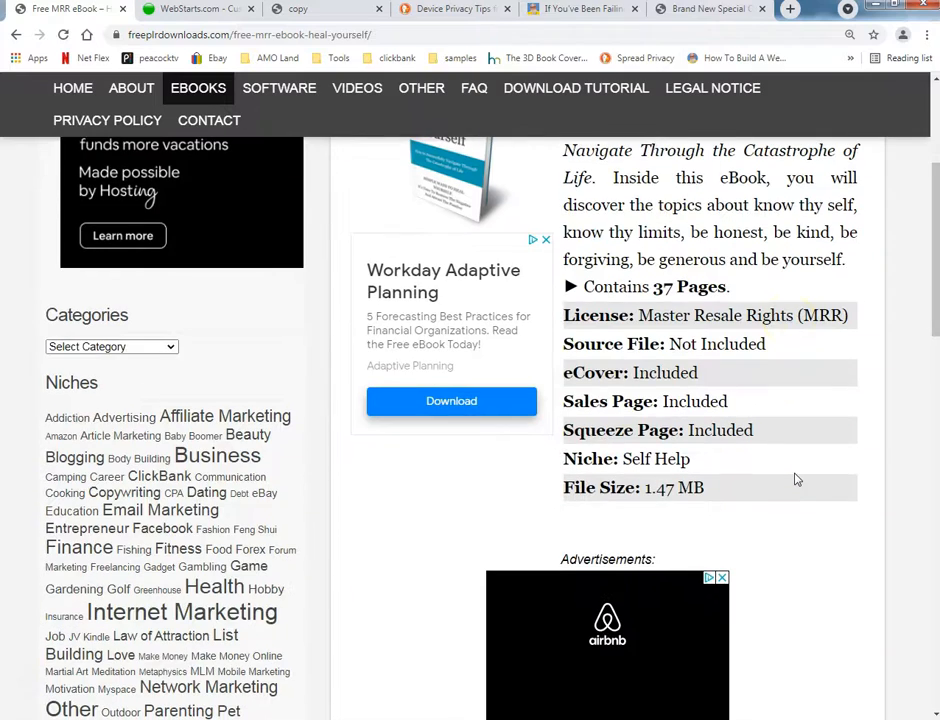
{"action": "scroll", "coordinate": [793, 476], "scroll_direction": "up", "scroll_amount": 4}
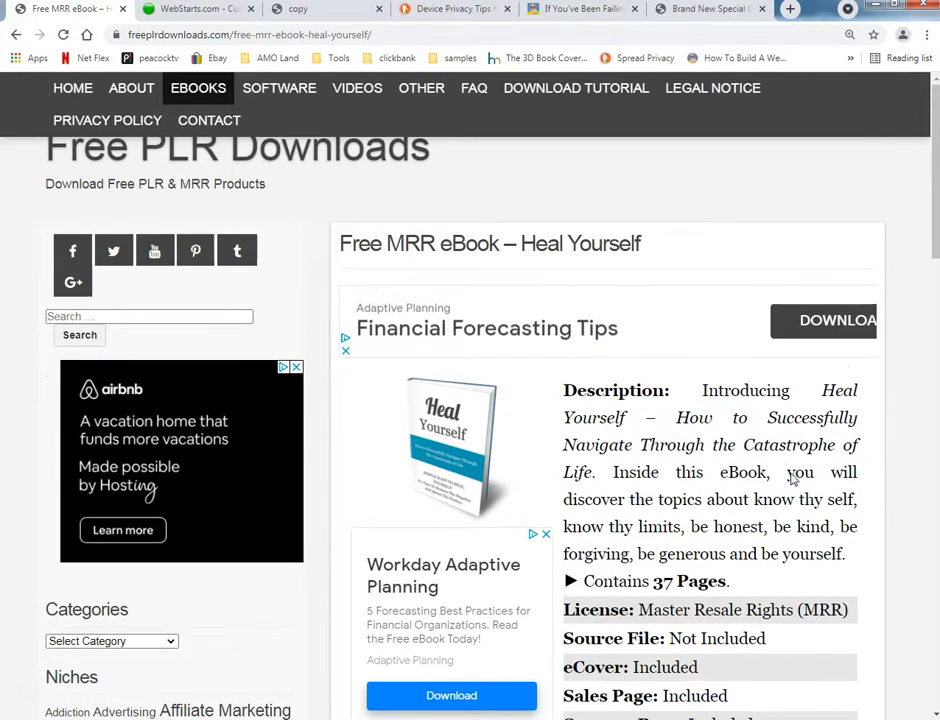
Step: Return to the local Heal Yourself sales page and skim its headline and opening text
{"action": "left_click", "coordinate": [688, 11]}
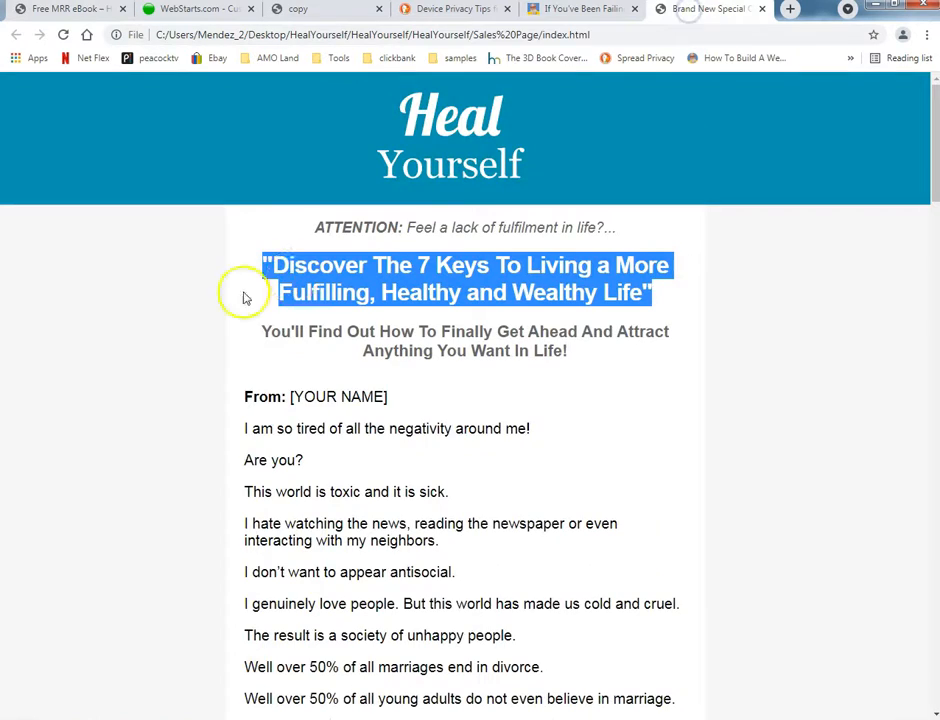
{"action": "scroll", "coordinate": [302, 325], "scroll_direction": "down", "scroll_amount": 5}
{"action": "scroll", "coordinate": [556, 384], "scroll_direction": "up", "scroll_amount": 4}
{"action": "scroll", "coordinate": [485, 388], "scroll_direction": "up", "scroll_amount": 1}
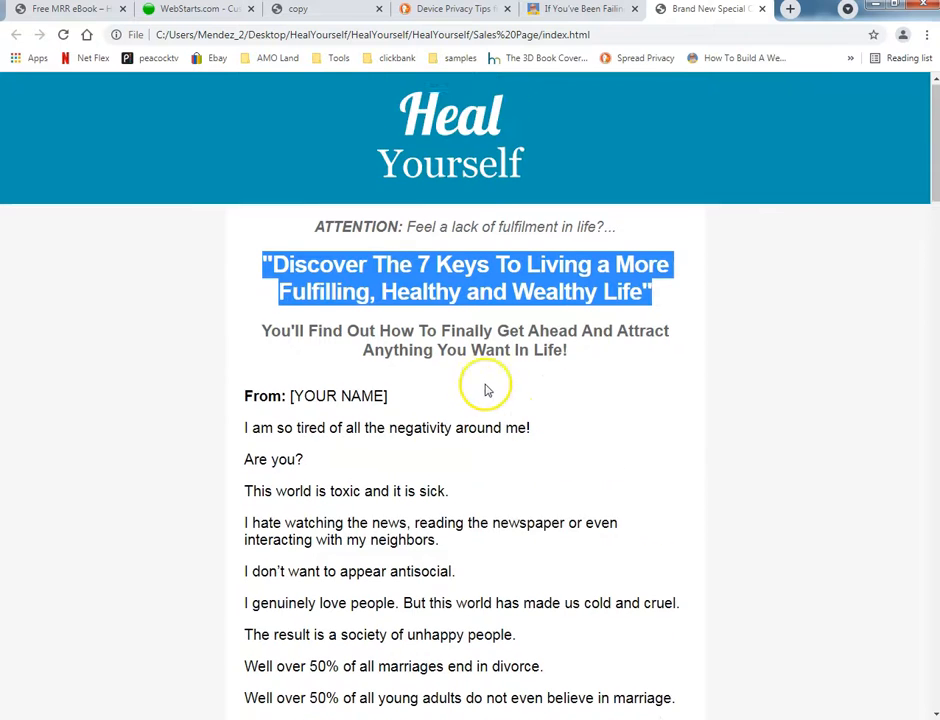
Step: Examine the three-column card layout of Spread Privacy's Device Privacy Tips page down to the footer
{"action": "left_click", "coordinate": [430, 13]}
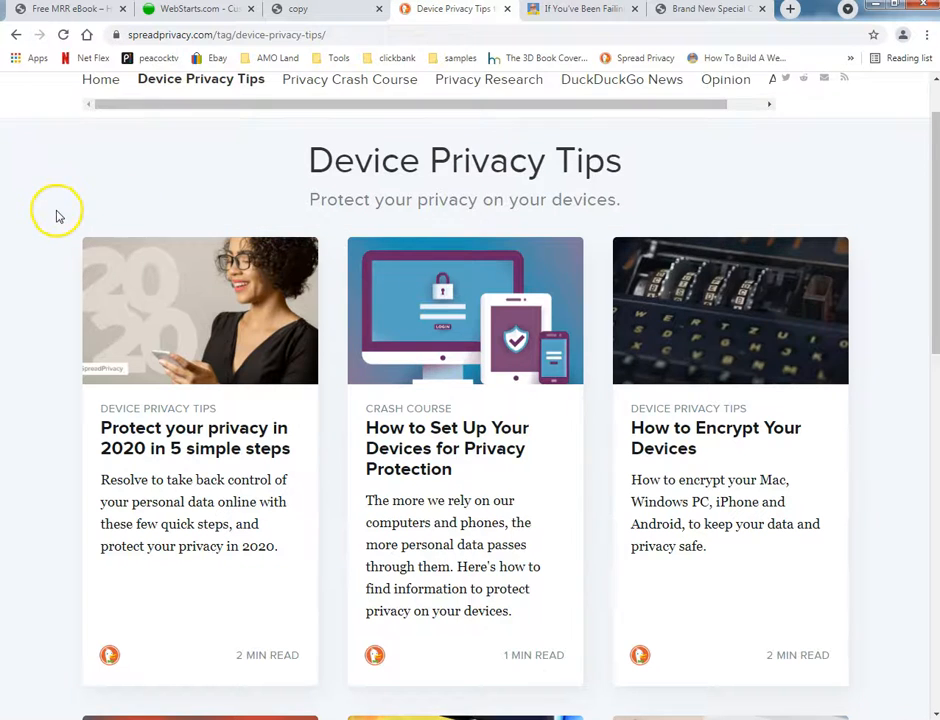
{"action": "scroll", "coordinate": [867, 602], "scroll_direction": "down", "scroll_amount": 15}
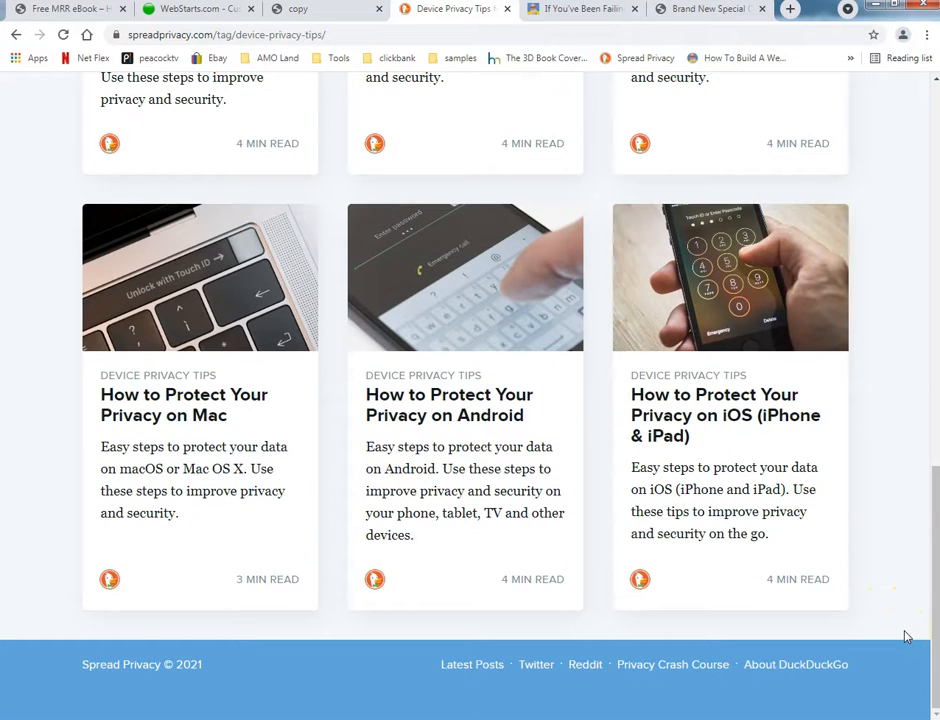
{"action": "scroll", "coordinate": [895, 625], "scroll_direction": "up", "scroll_amount": 15}
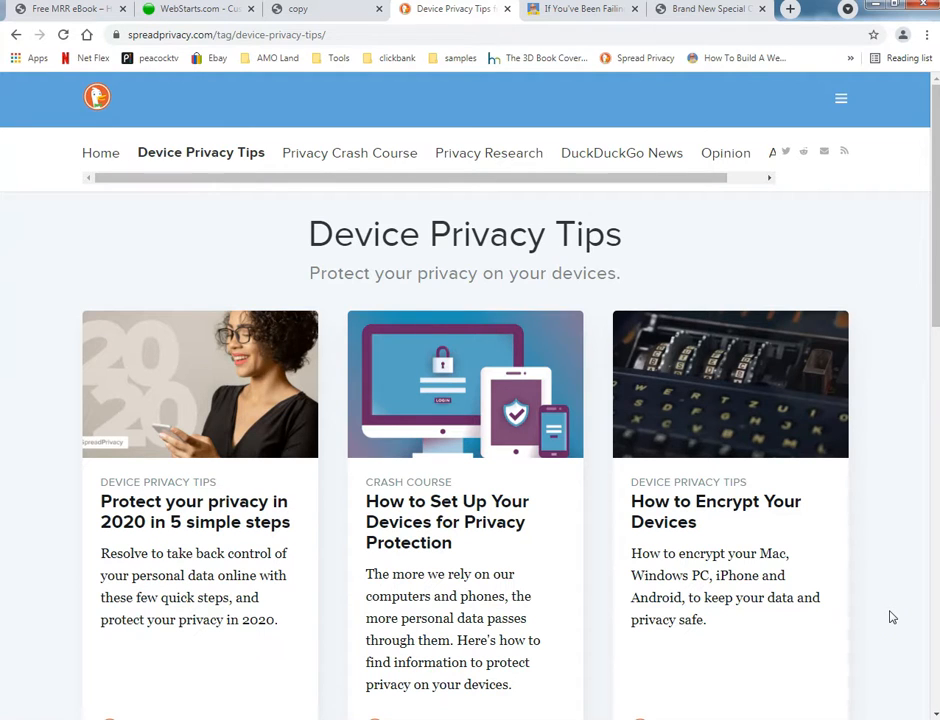
{"action": "scroll", "coordinate": [893, 617], "scroll_direction": "down", "scroll_amount": 3}
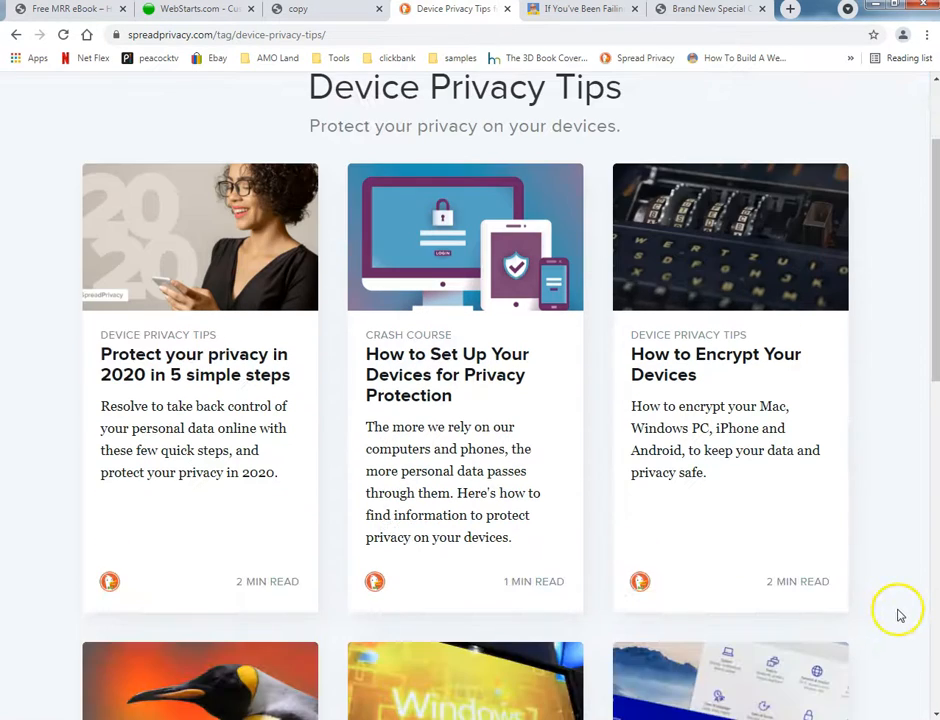
{"action": "scroll", "coordinate": [897, 615], "scroll_direction": "down", "scroll_amount": 5}
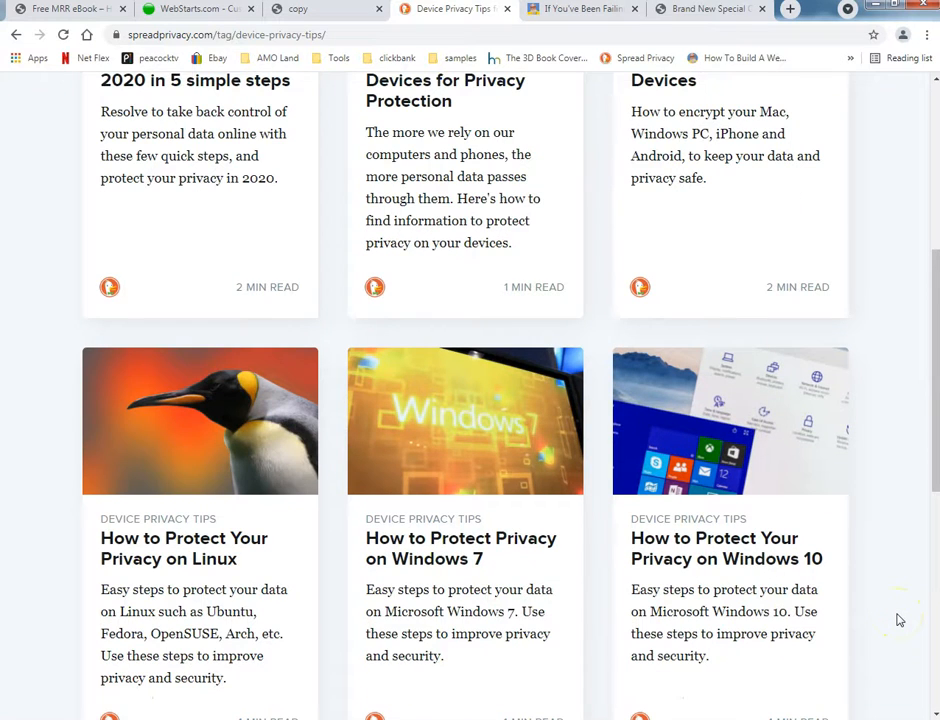
{"action": "scroll", "coordinate": [898, 620], "scroll_direction": "up", "scroll_amount": 9}
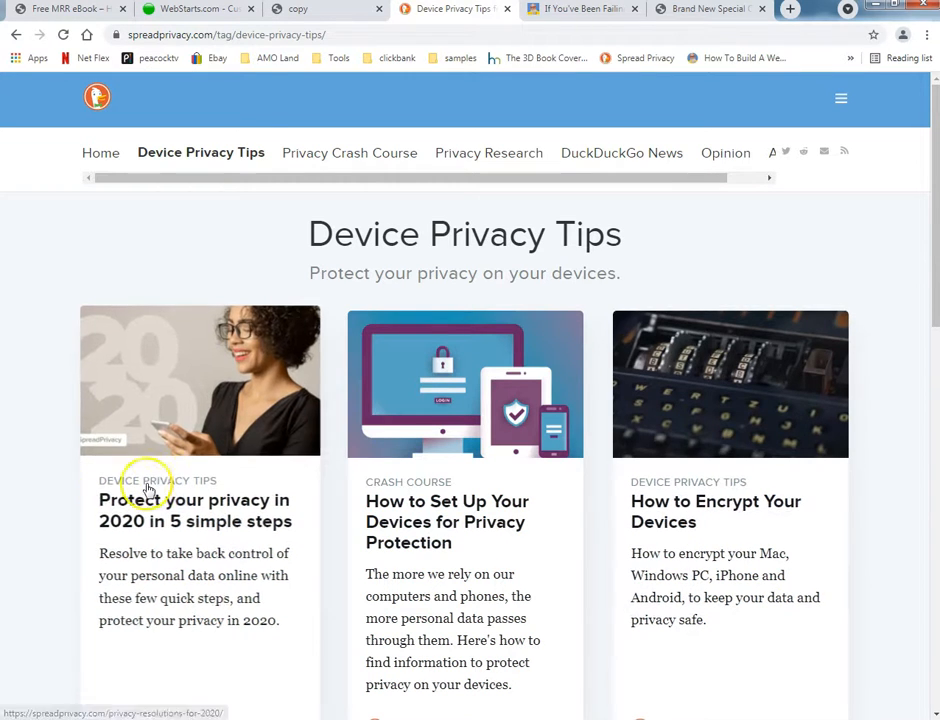
Step: Check the published copy page's headline and its three image columns
{"action": "left_click", "coordinate": [325, 12]}
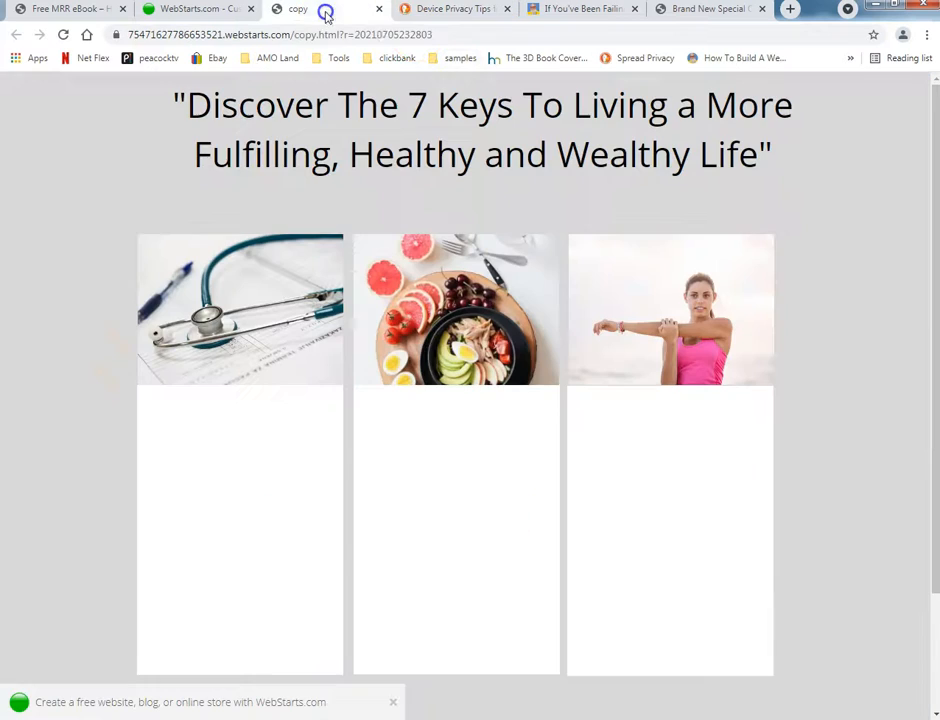
{"action": "scroll", "coordinate": [640, 201], "scroll_direction": "down", "scroll_amount": 3}
{"action": "scroll", "coordinate": [352, 143], "scroll_direction": "up", "scroll_amount": 3}
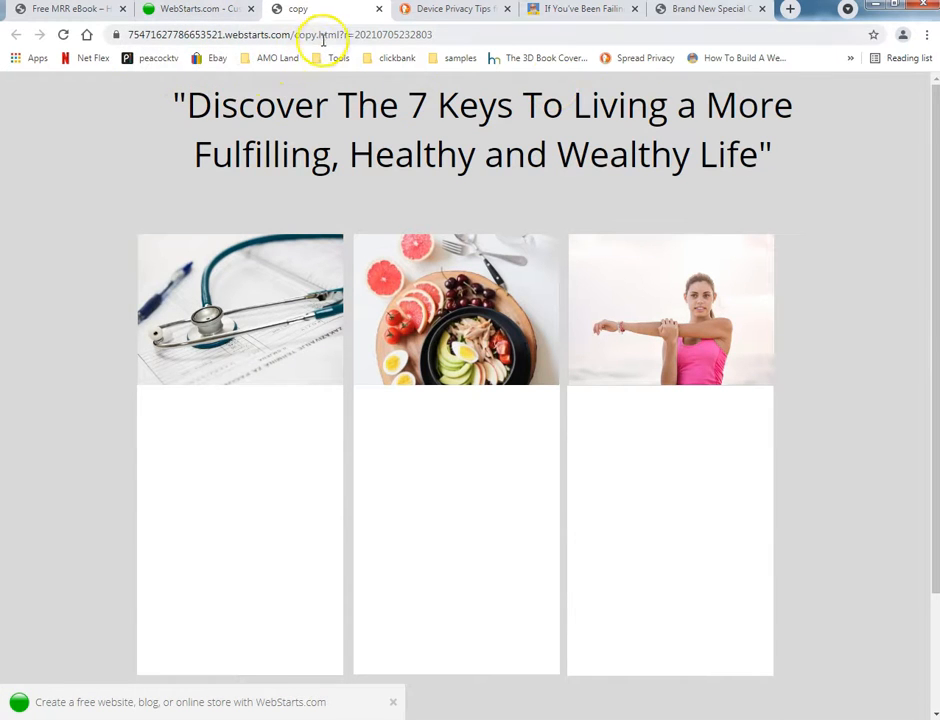
Step: Shorten the copy page's address to the site root, review the Free Mastery Guide home page, and return to the copy page
{"action": "left_click_drag", "start_coordinate": [338, 34], "coordinate": [552, 44]}
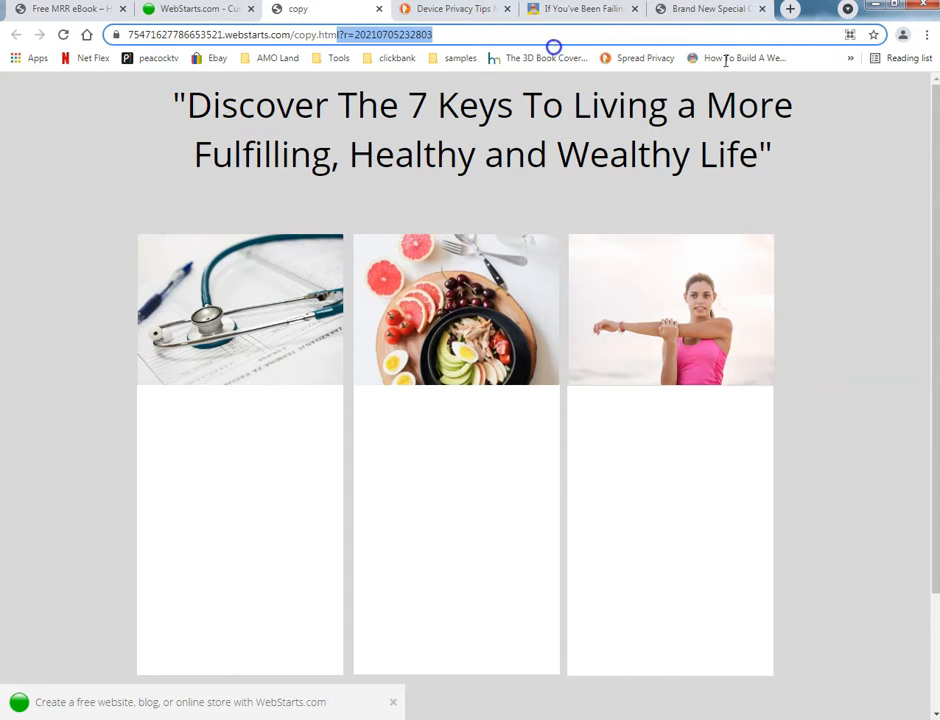
{"action": "key", "text": "BackSpace"}
{"action": "key", "text": "BackSpace"}
{"action": "key", "text": "BackSpace"}
{"action": "key", "text": "BackSpace"}
{"action": "key", "text": "BackSpace"}
{"action": "key", "text": "BackSpace"}
{"action": "key", "text": "BackSpace"}
{"action": "key", "text": "BackSpace"}
{"action": "key", "text": "BackSpace"}
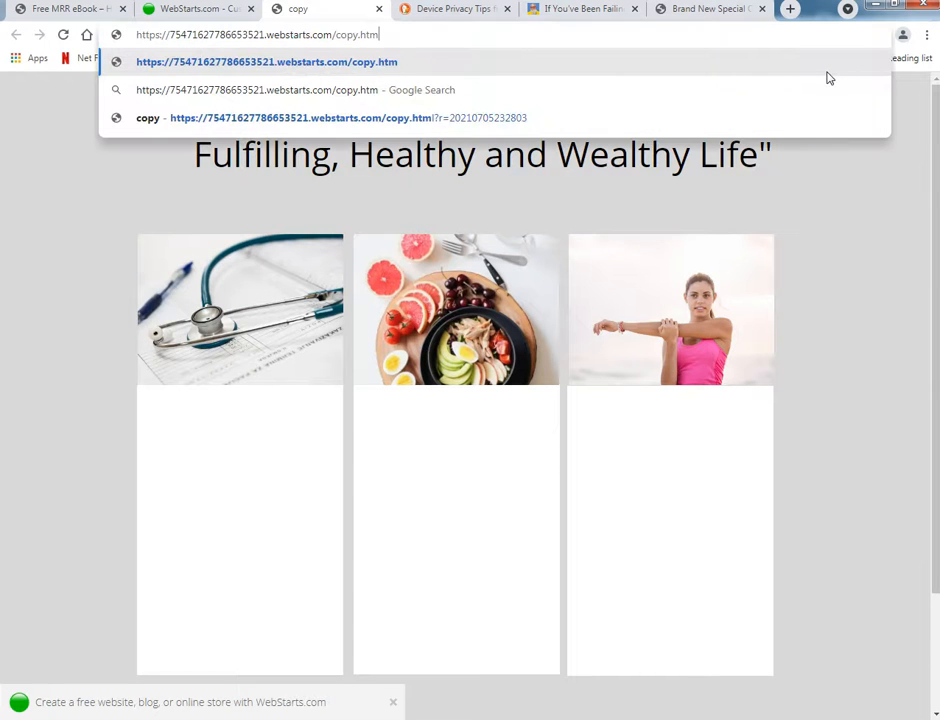
{"action": "key", "text": "BackSpace"}
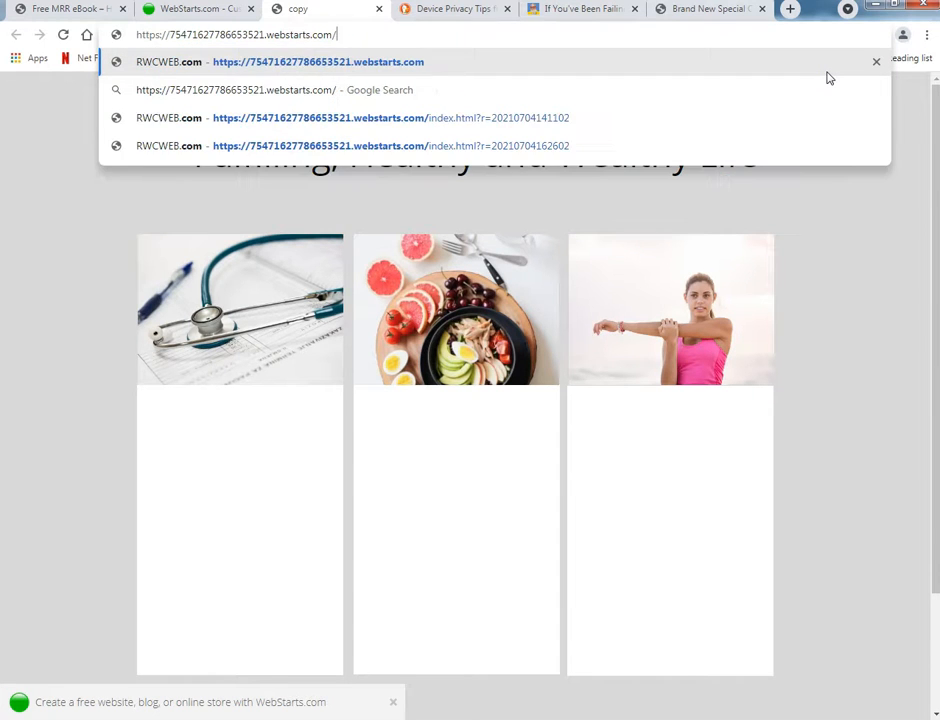
{"action": "key", "text": "Return"}
{"action": "scroll", "coordinate": [881, 304], "scroll_direction": "down", "scroll_amount": 7}
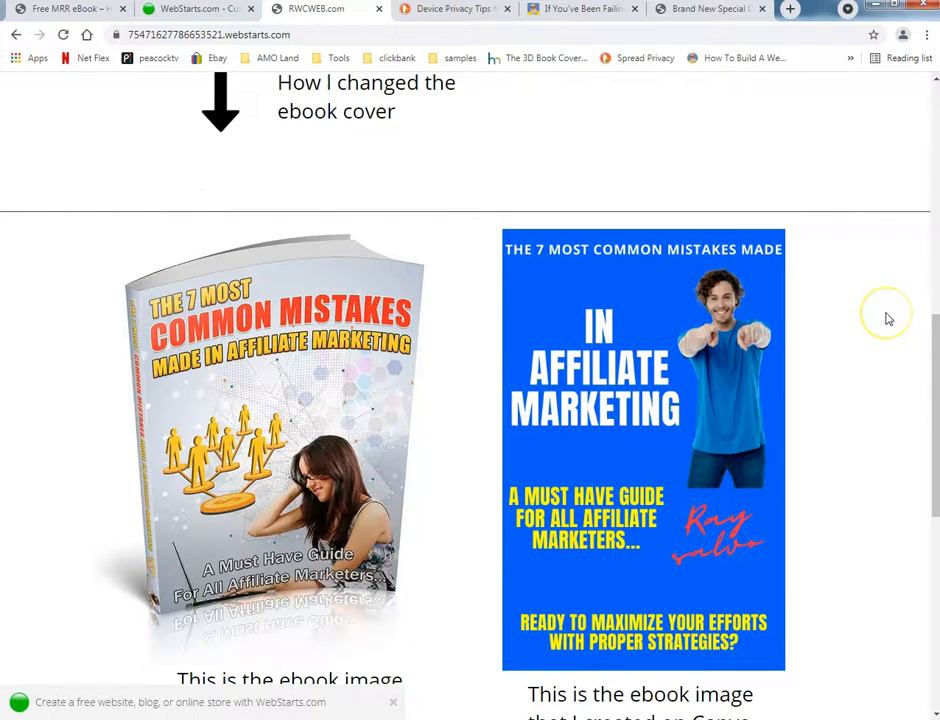
{"action": "scroll", "coordinate": [885, 318], "scroll_direction": "up", "scroll_amount": 7}
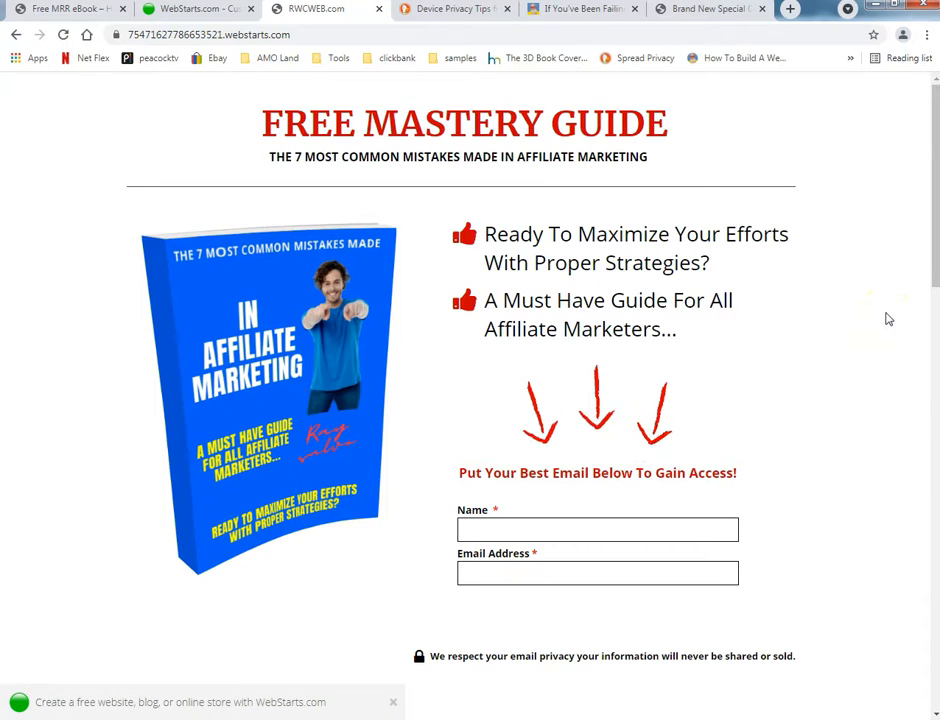
{"action": "left_click", "coordinate": [15, 35]}
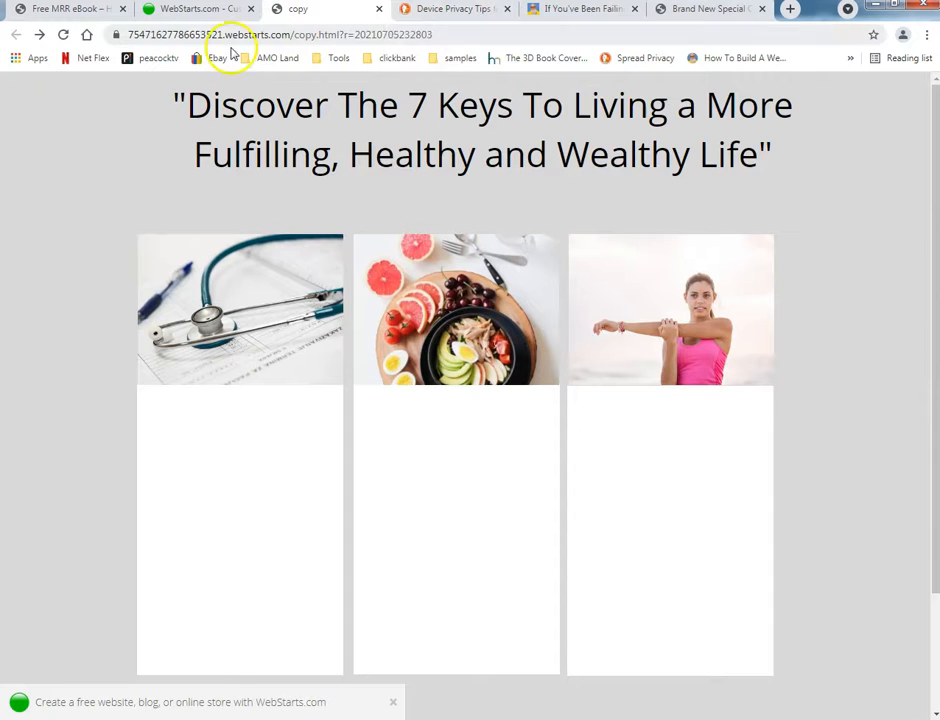
Step: Open the bookmarked rwcwebblog.webstarts.com blog in a new tab and review its home page down to the footer
{"action": "left_click", "coordinate": [434, 12]}
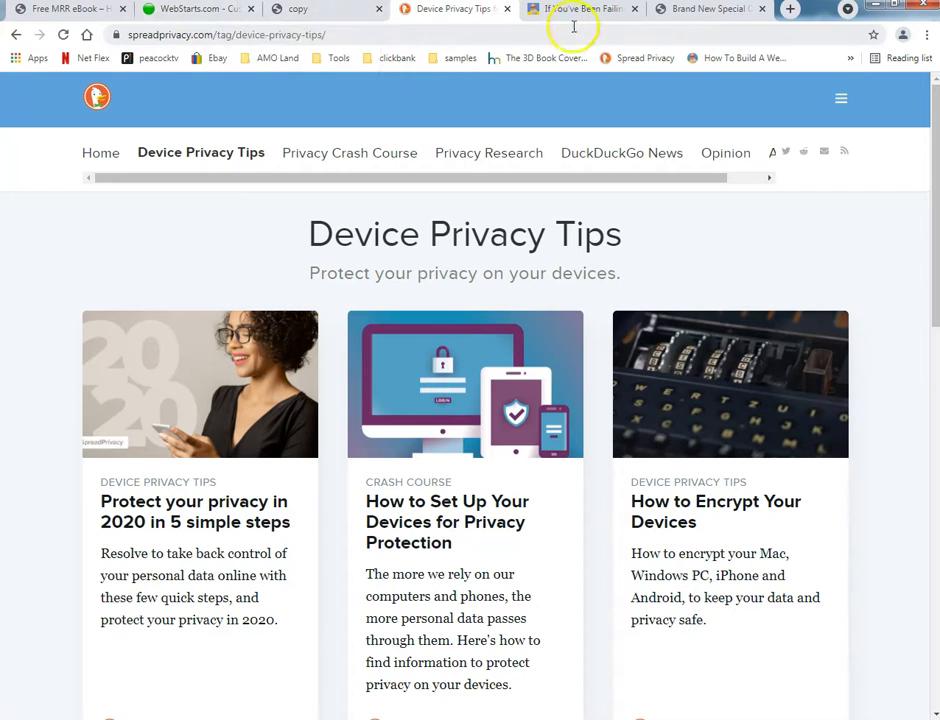
{"action": "left_click", "coordinate": [688, 14]}
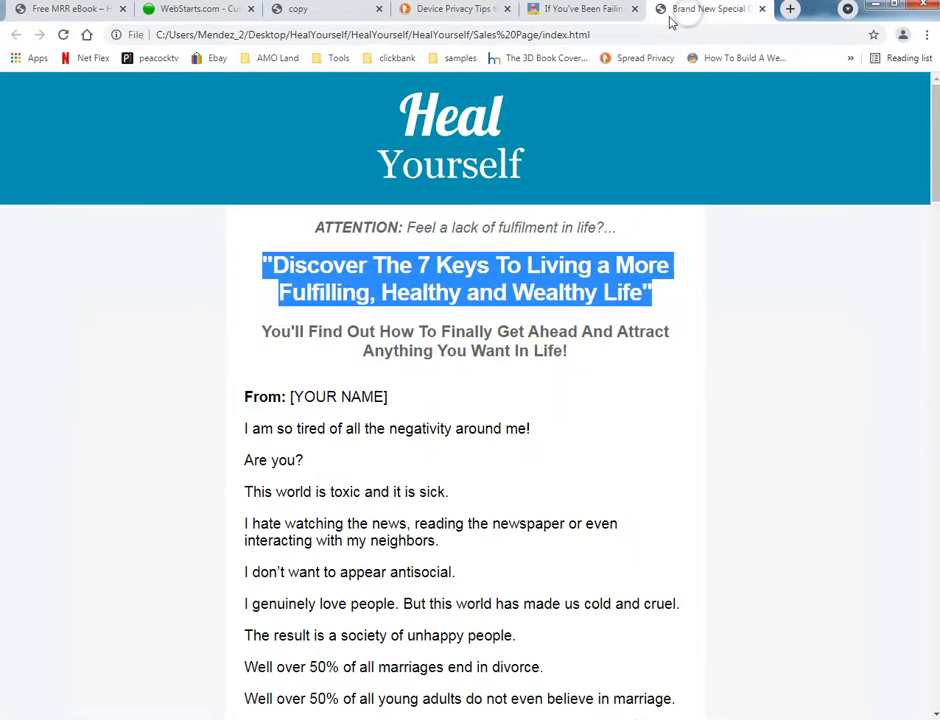
{"action": "left_click", "coordinate": [787, 9]}
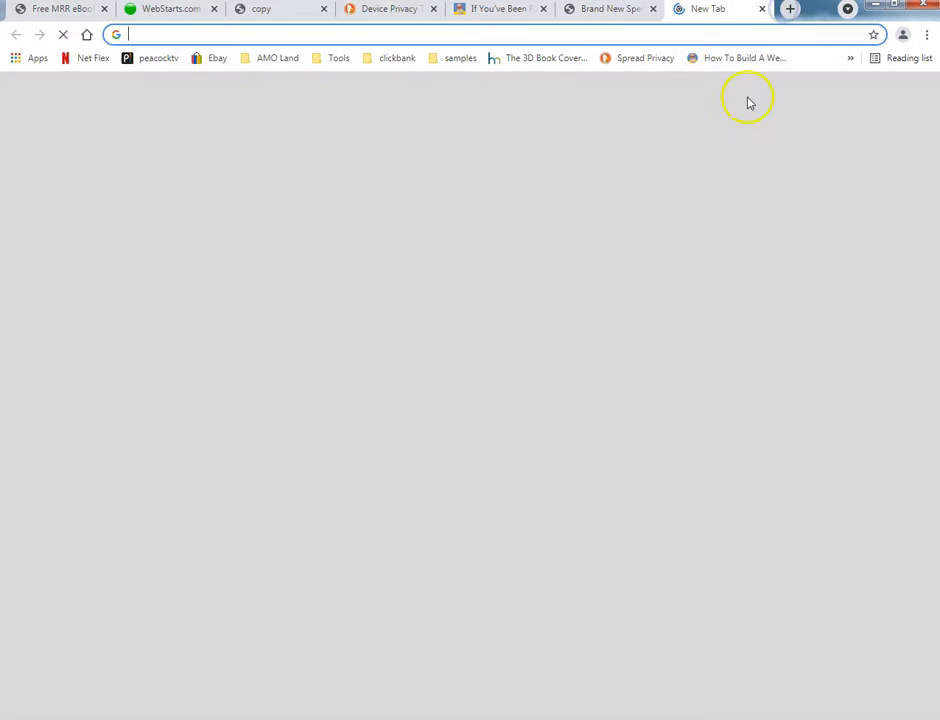
{"action": "left_click", "coordinate": [745, 58]}
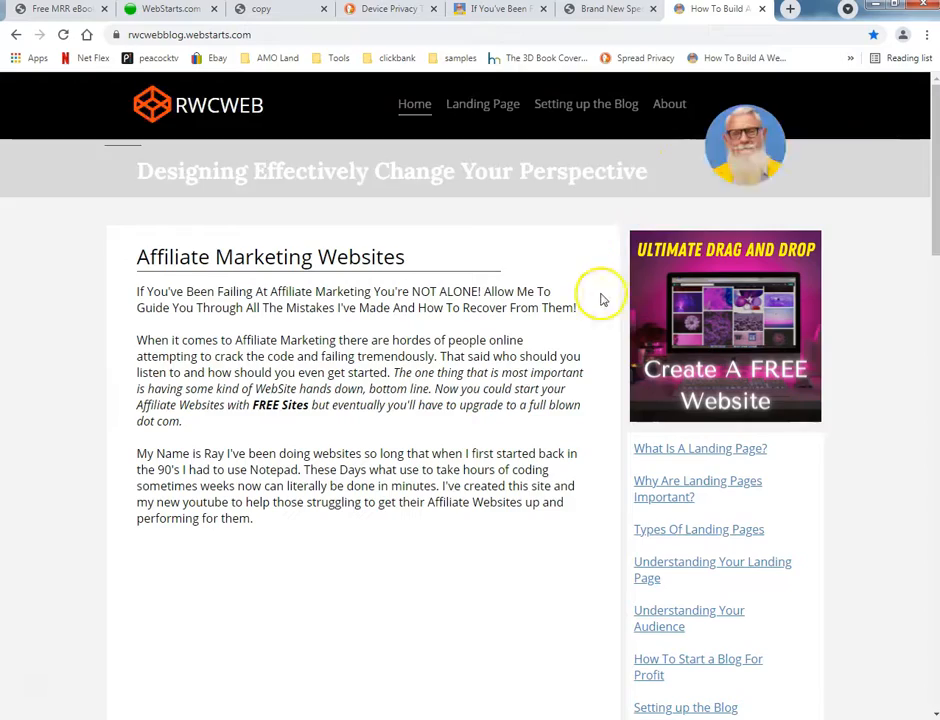
{"action": "scroll", "coordinate": [200, 290], "scroll_direction": "down", "scroll_amount": 5}
{"action": "scroll", "coordinate": [504, 357], "scroll_direction": "down", "scroll_amount": 15}
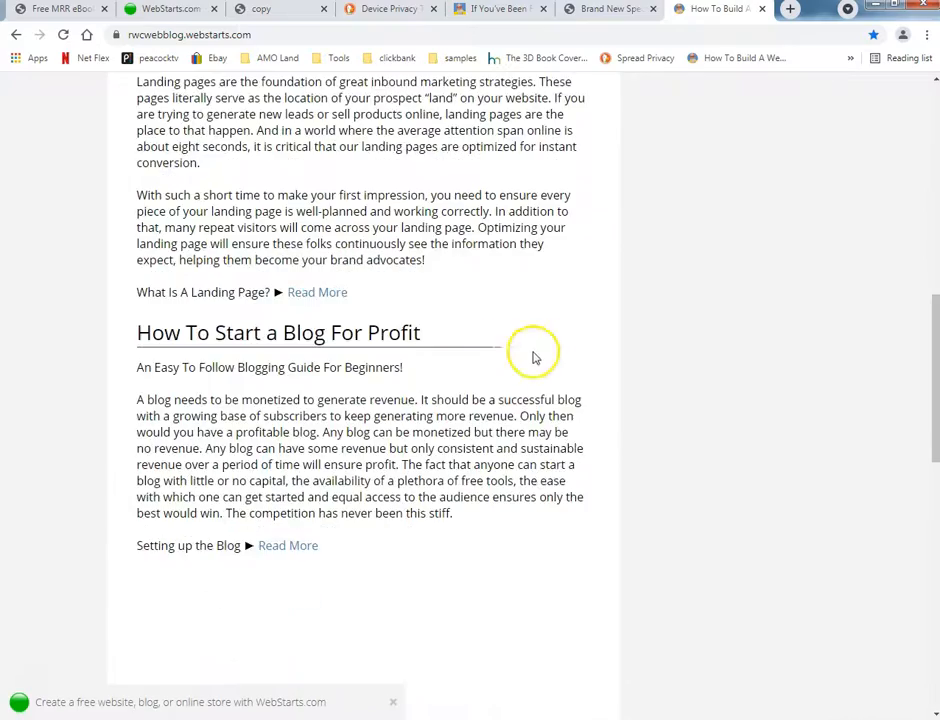
{"action": "scroll", "coordinate": [705, 385], "scroll_direction": "down", "scroll_amount": 4}
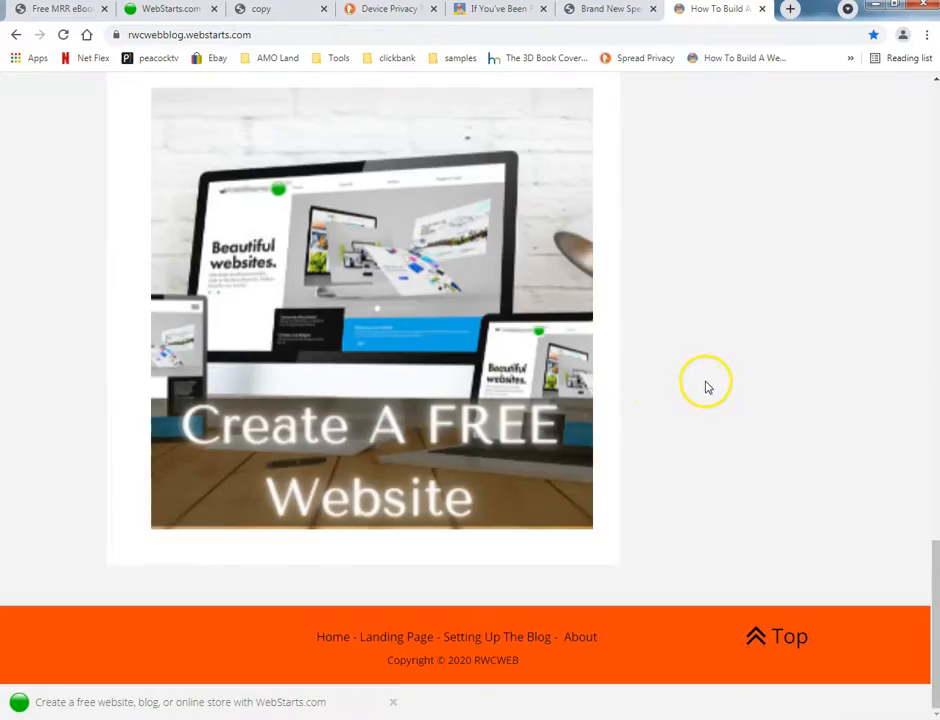
Step: Return to the upper part of the blog home page and open its Create A FREE Website sidebar offer
{"action": "scroll", "coordinate": [623, 392], "scroll_direction": "up", "scroll_amount": 3}
{"action": "scroll", "coordinate": [494, 406], "scroll_direction": "up", "scroll_amount": 5}
{"action": "scroll", "coordinate": [497, 405], "scroll_direction": "up", "scroll_amount": 8}
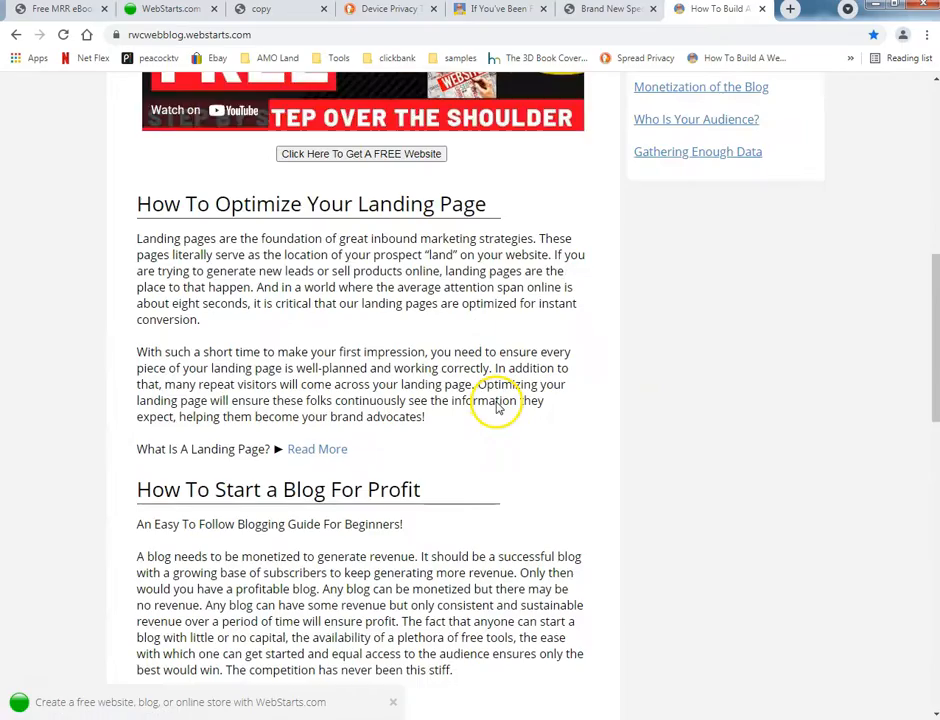
{"action": "left_click", "coordinate": [184, 36]}
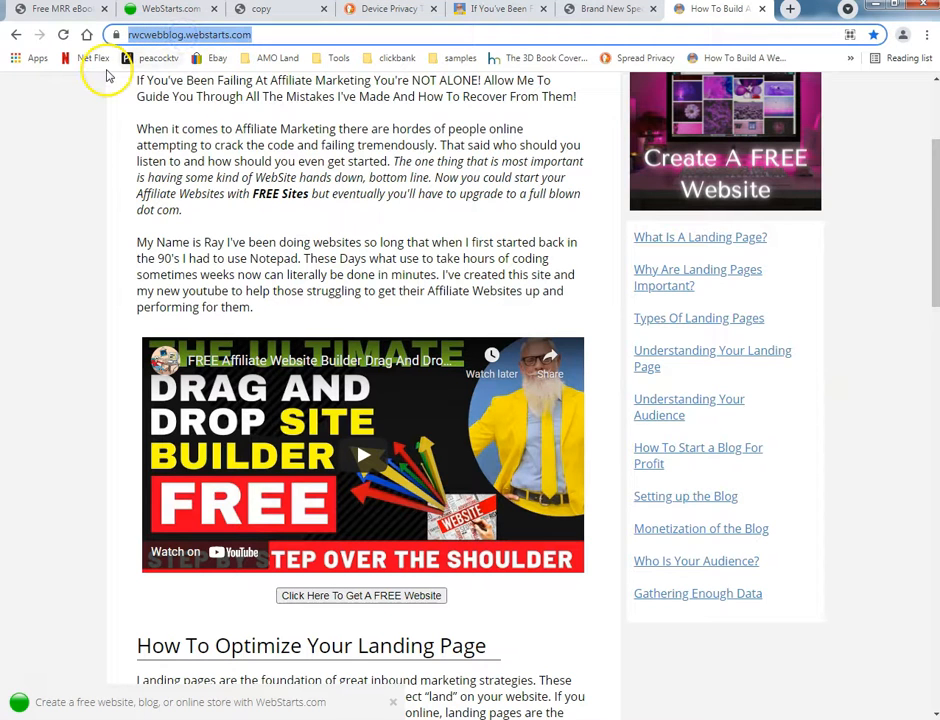
{"action": "left_click", "coordinate": [695, 180]}
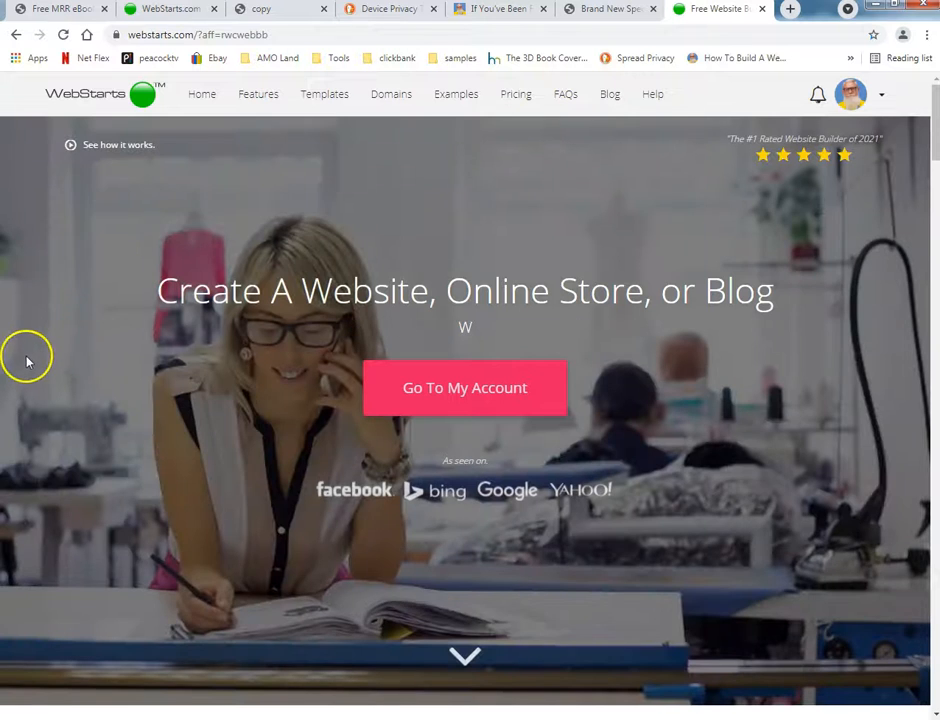
Step: Review the WebStarts home page sections, and open the Features page to examine its feature grid
{"action": "scroll", "coordinate": [30, 370], "scroll_direction": "down", "scroll_amount": 6}
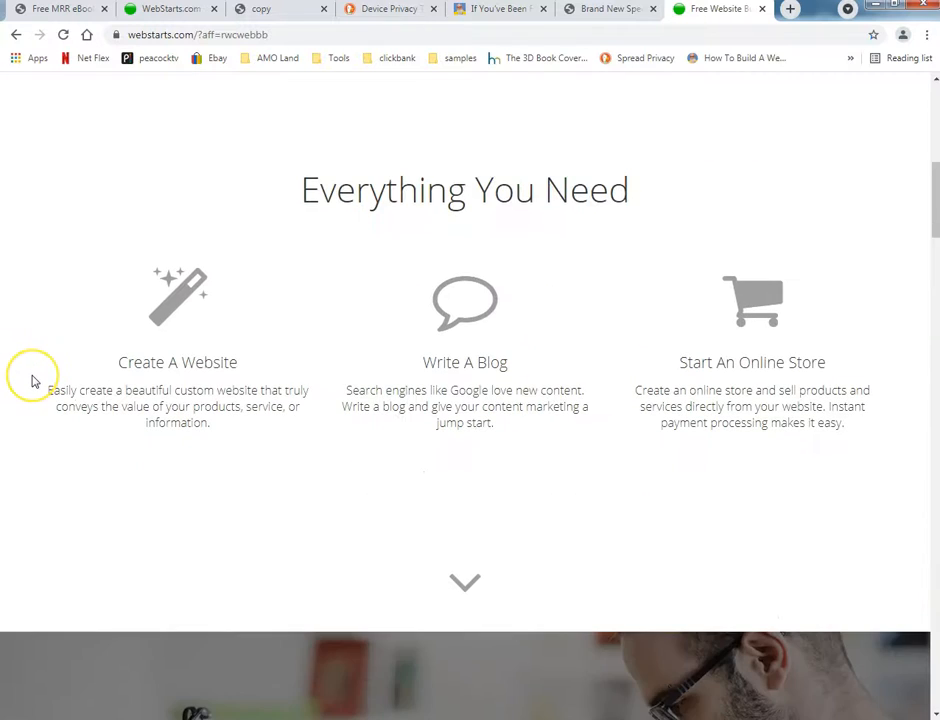
{"action": "scroll", "coordinate": [33, 381], "scroll_direction": "down", "scroll_amount": 7}
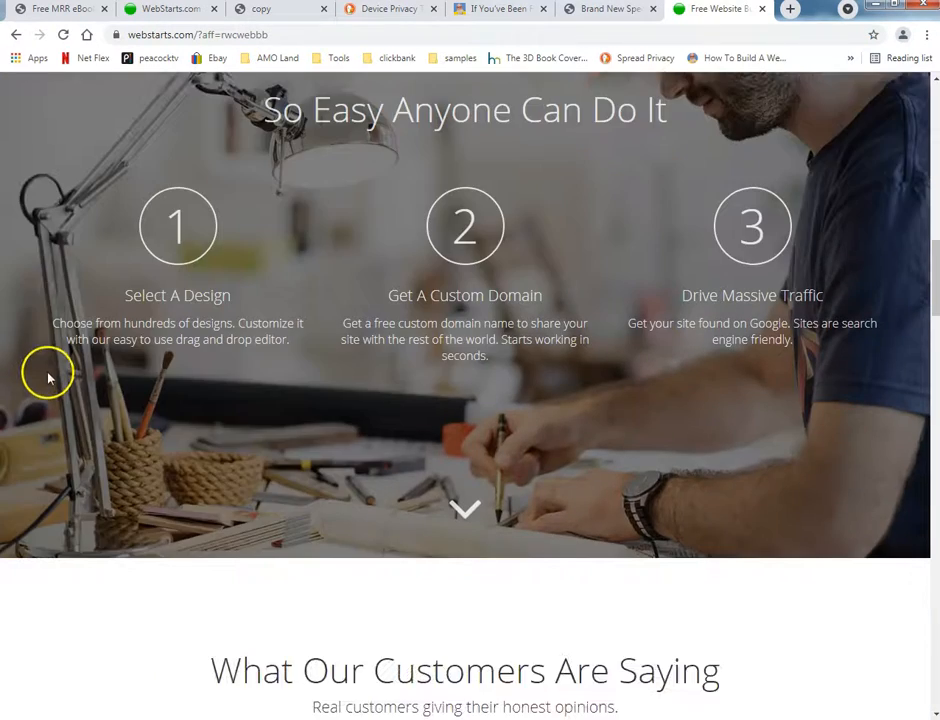
{"action": "scroll", "coordinate": [50, 375], "scroll_direction": "up", "scroll_amount": 12}
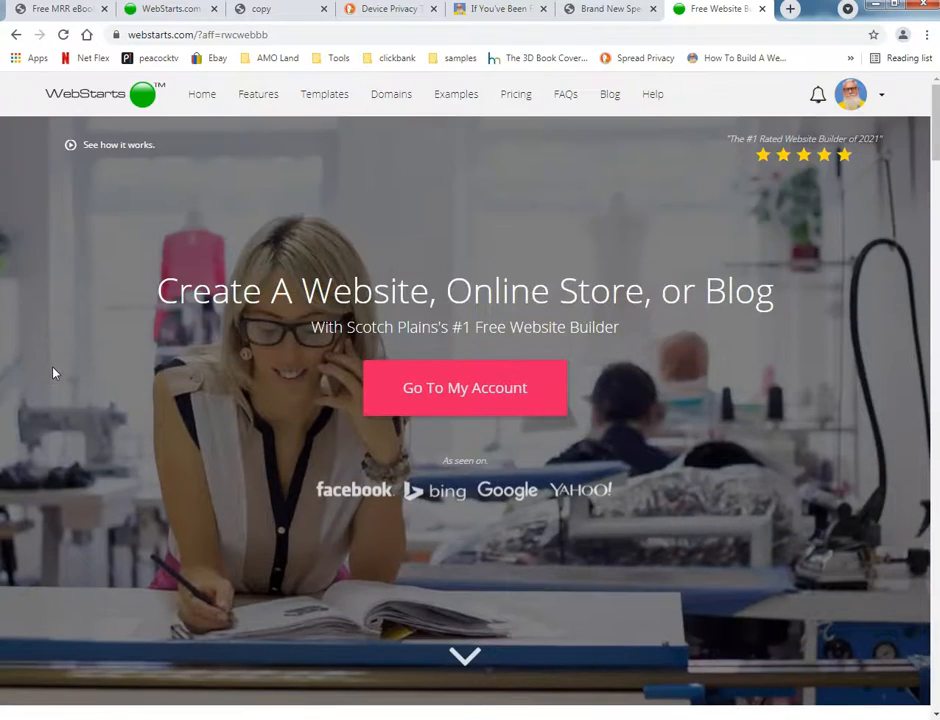
{"action": "left_click", "coordinate": [271, 101]}
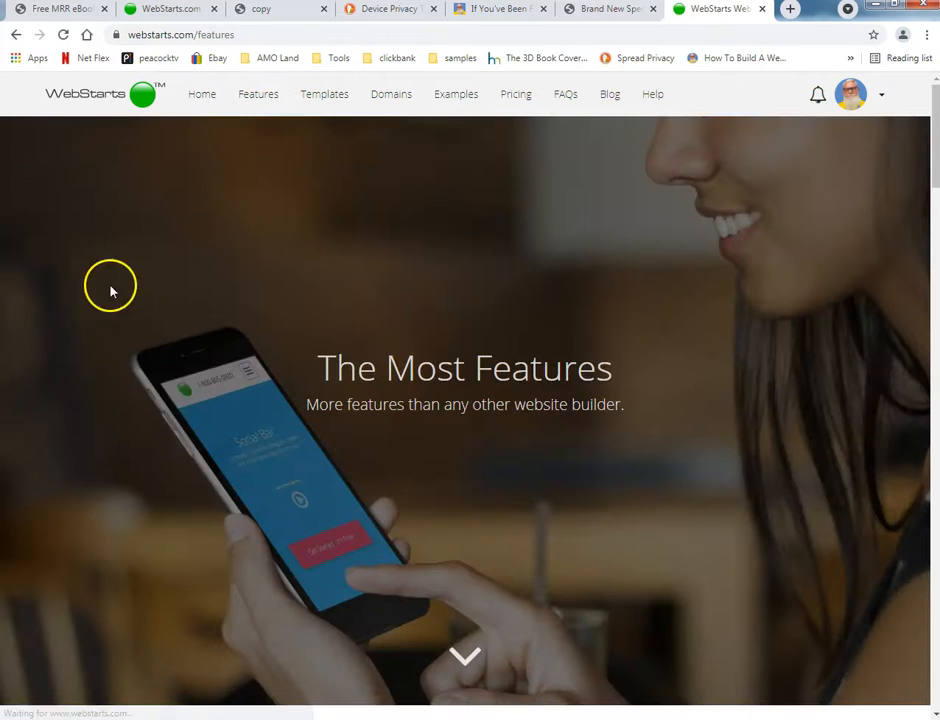
{"action": "scroll", "coordinate": [100, 340], "scroll_direction": "down", "scroll_amount": 8}
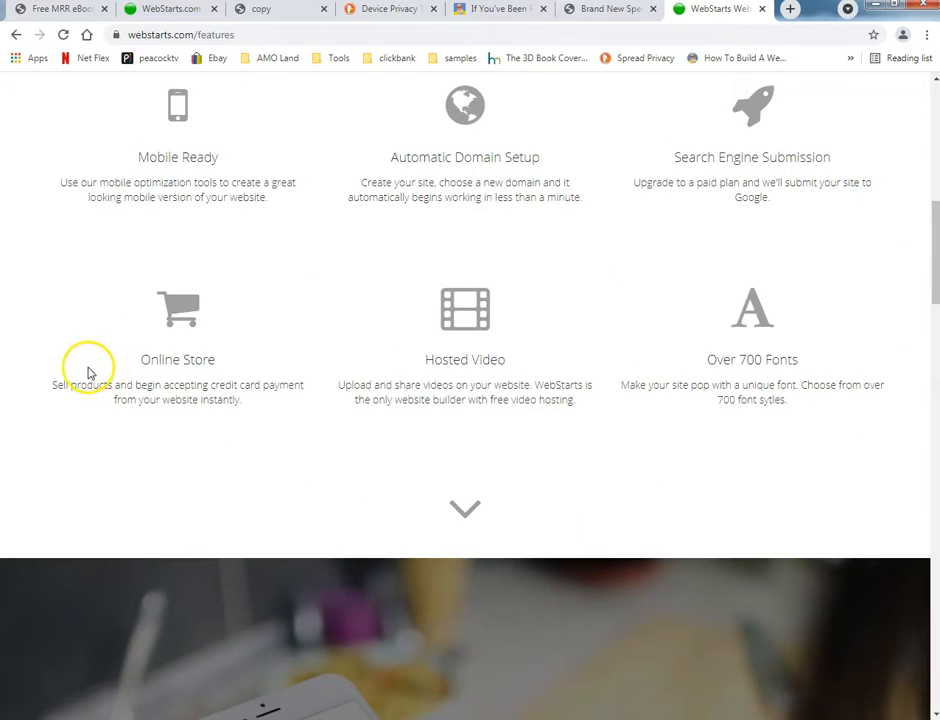
{"action": "scroll", "coordinate": [240, 400], "scroll_direction": "up", "scroll_amount": 1}
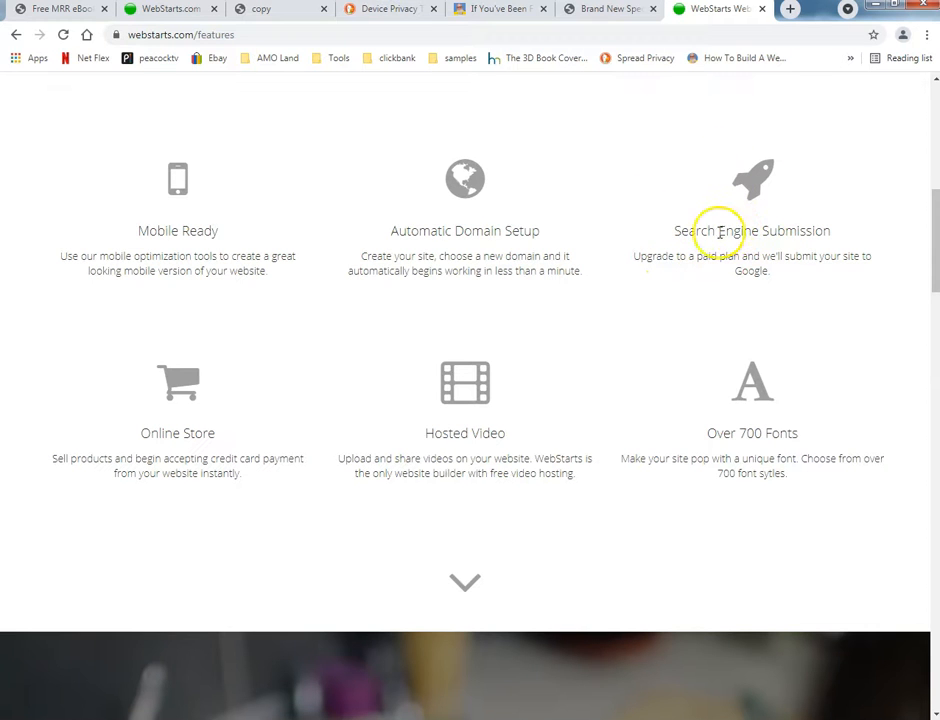
Step: In the WebStarts editor, inspect the copy page's information and its SEO keywords and description fields, and close the page settings without changes
{"action": "left_click", "coordinate": [152, 12]}
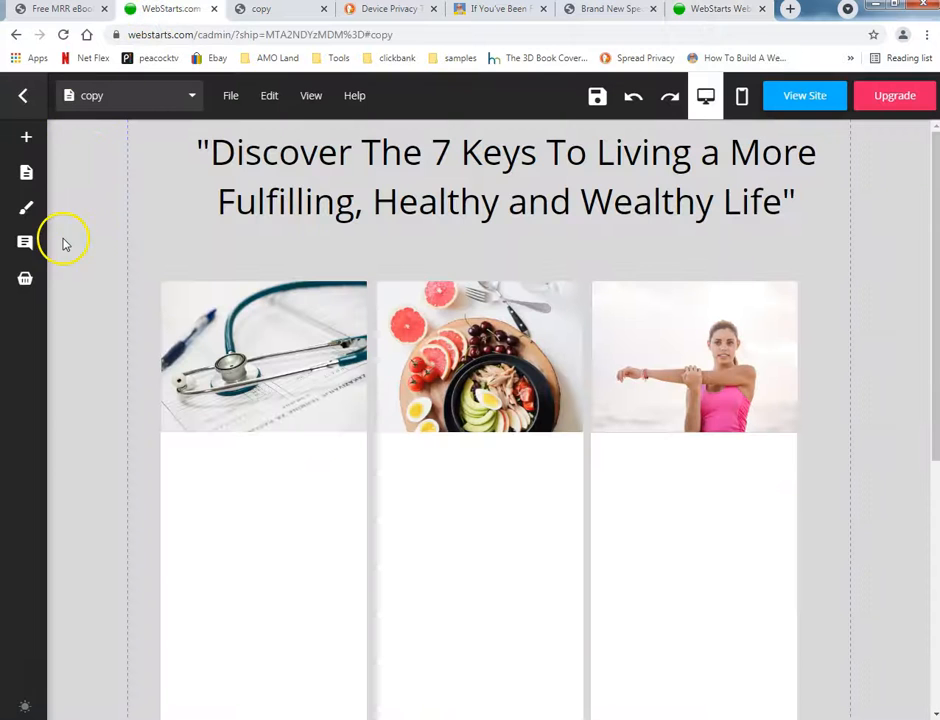
{"action": "mouse_move", "coordinate": [40, 149]}
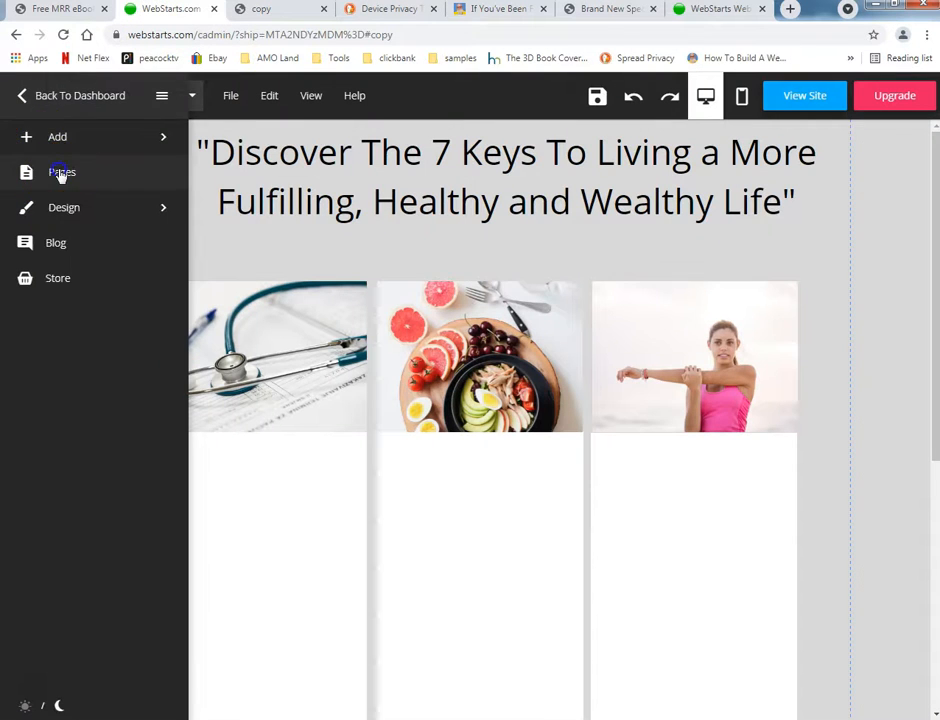
{"action": "left_click", "coordinate": [61, 174]}
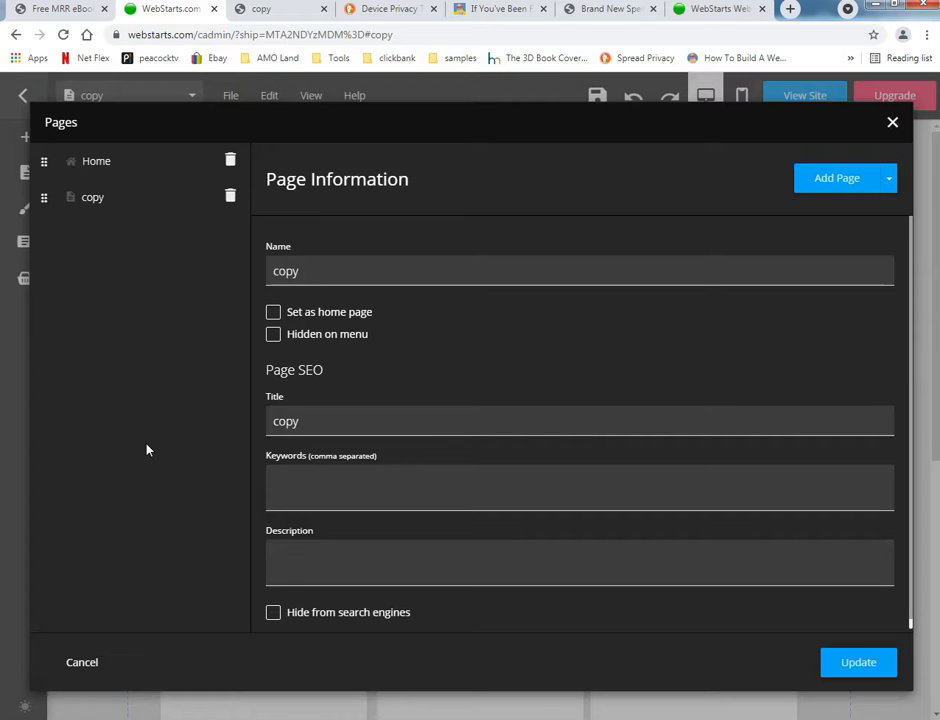
{"action": "left_click", "coordinate": [371, 483]}
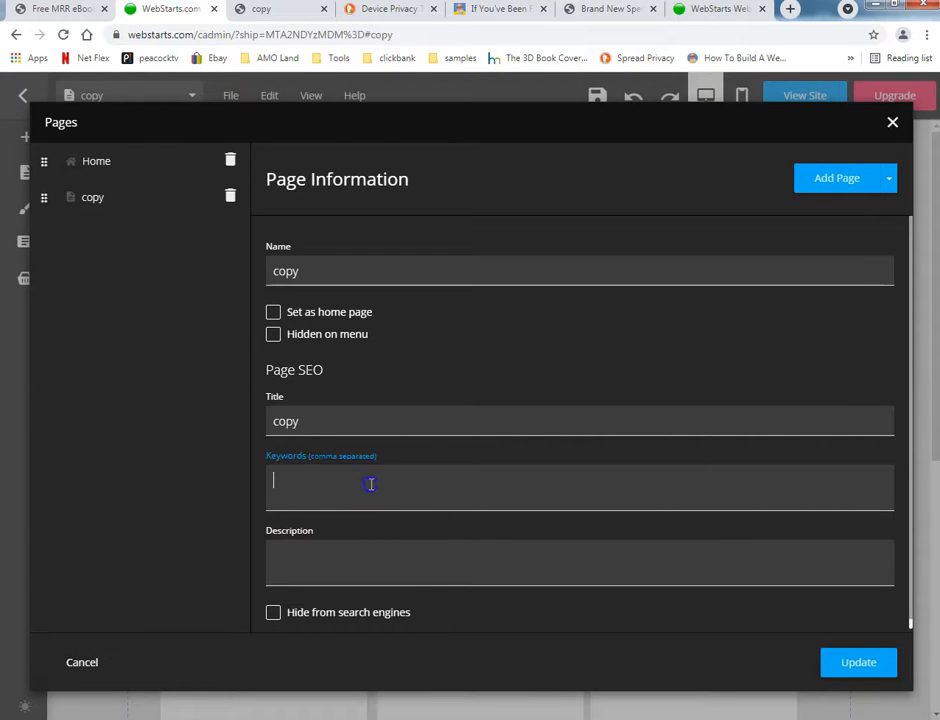
{"action": "left_click", "coordinate": [326, 561]}
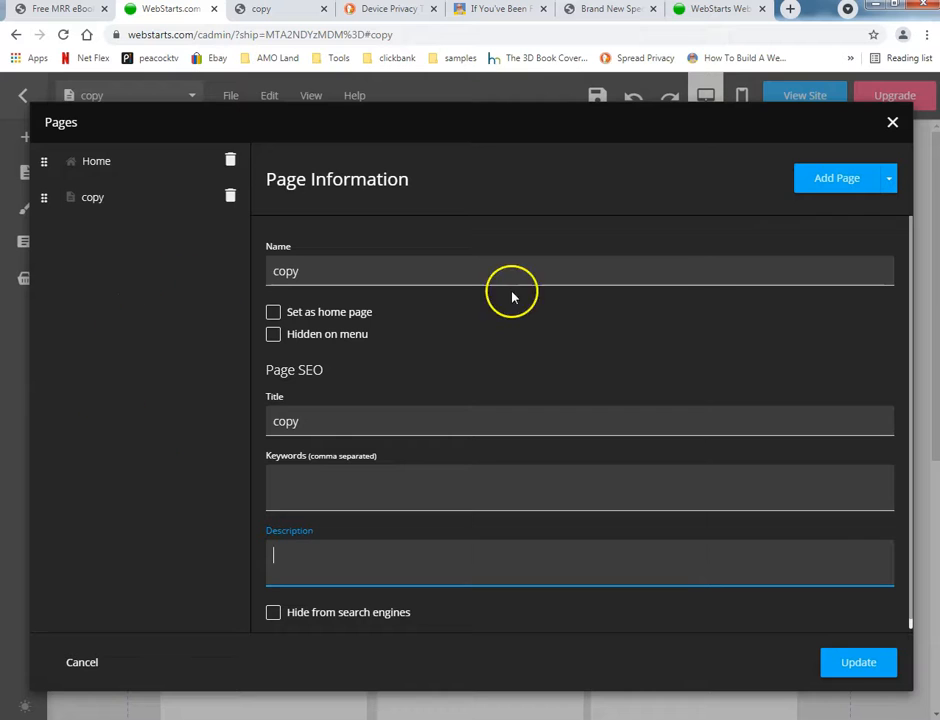
{"action": "left_click", "coordinate": [893, 123]}
Step: Nudge the white boxes under the three images slightly down on the copy page and save the page
{"action": "left_click", "coordinate": [410, 345]}
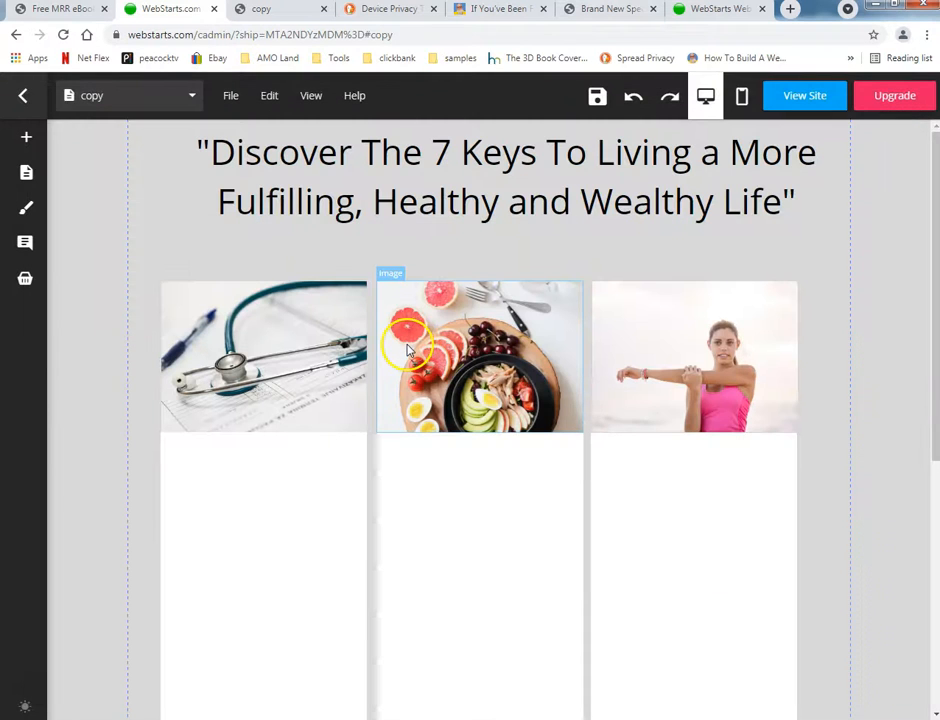
{"action": "left_click", "coordinate": [291, 459]}
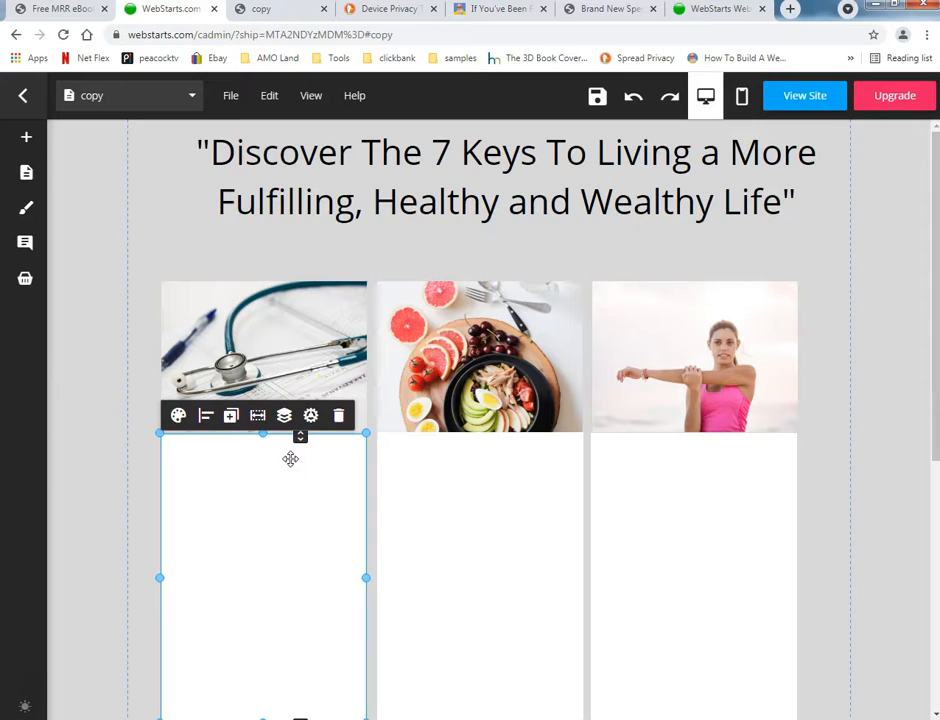
{"action": "left_click", "coordinate": [448, 498]}
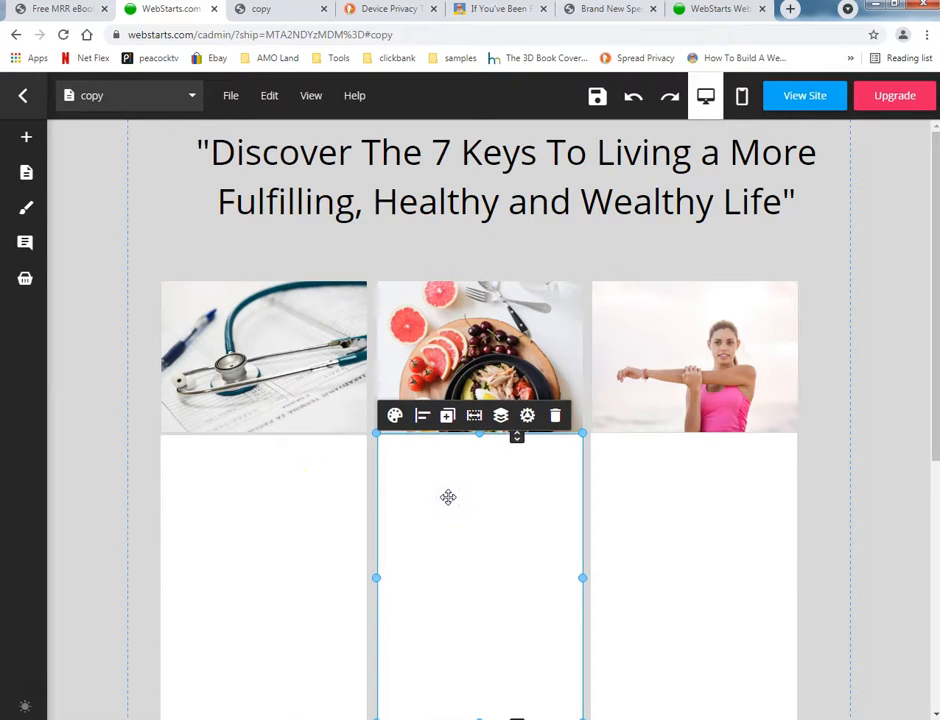
{"action": "left_click", "coordinate": [650, 515]}
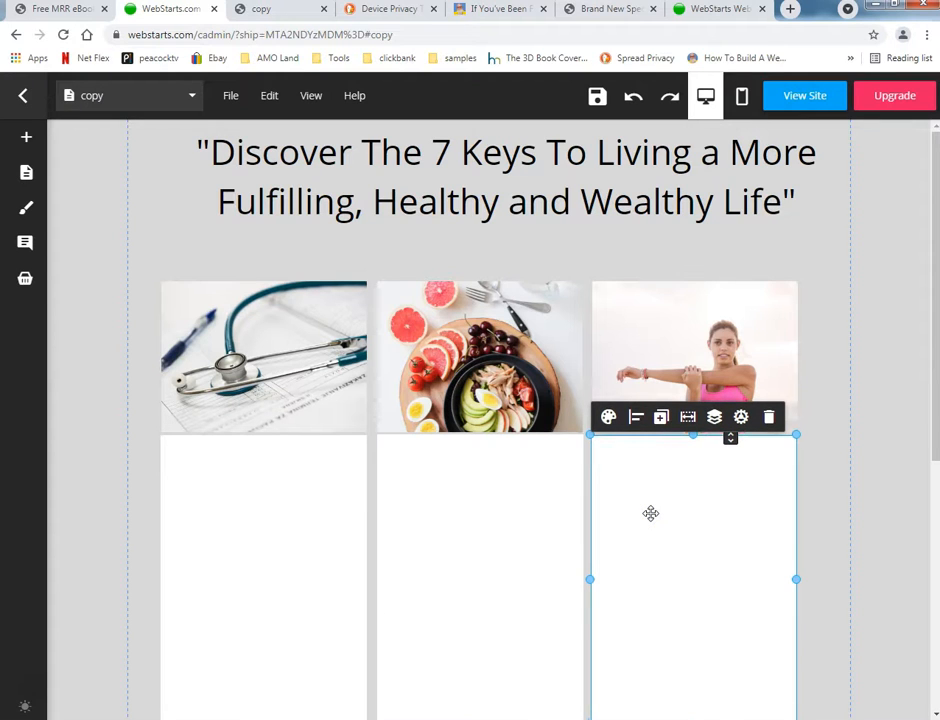
{"action": "left_click", "coordinate": [881, 388]}
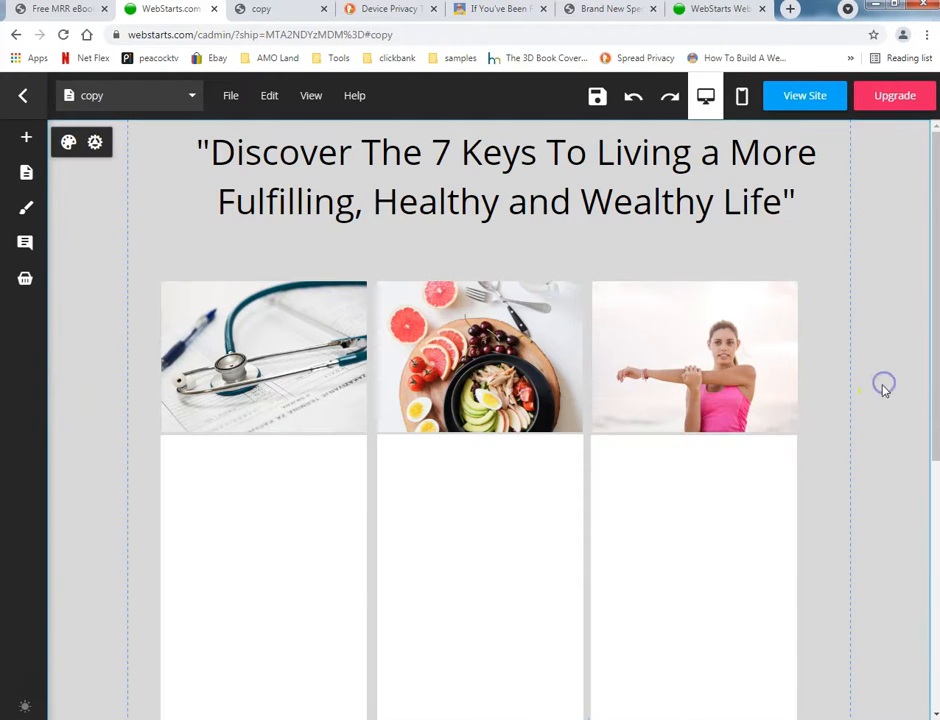
{"action": "left_click", "coordinate": [709, 477]}
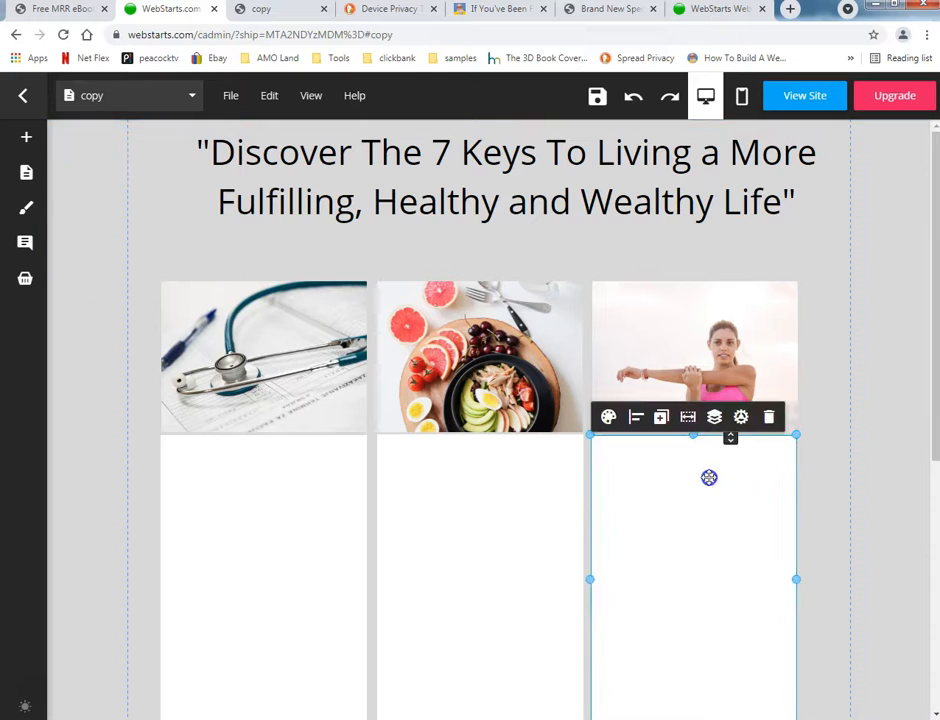
{"action": "left_click", "coordinate": [838, 486]}
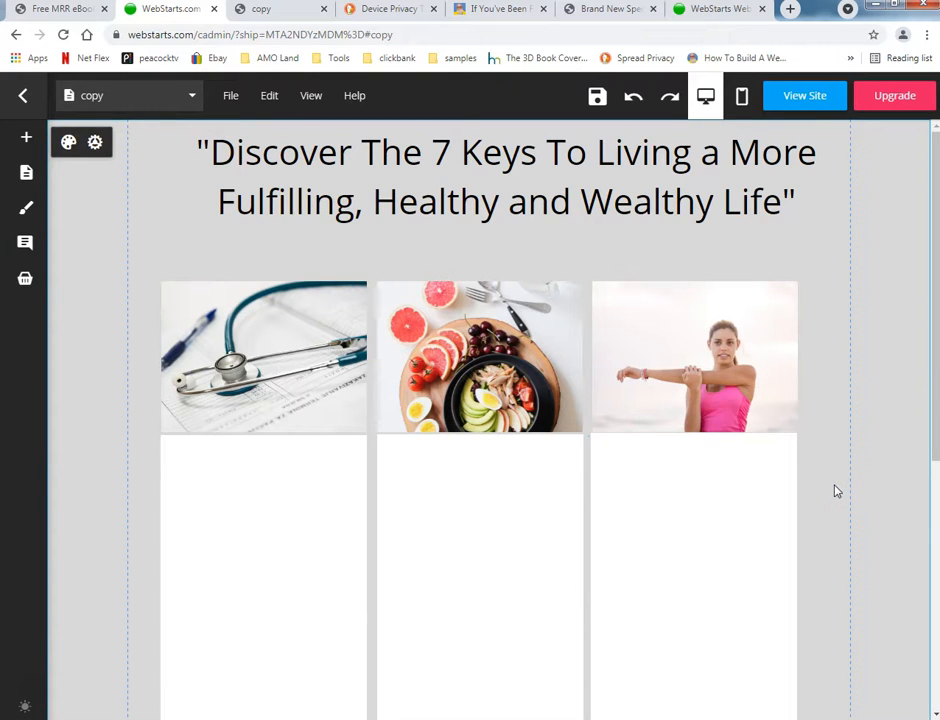
{"action": "left_click", "coordinate": [598, 96]}
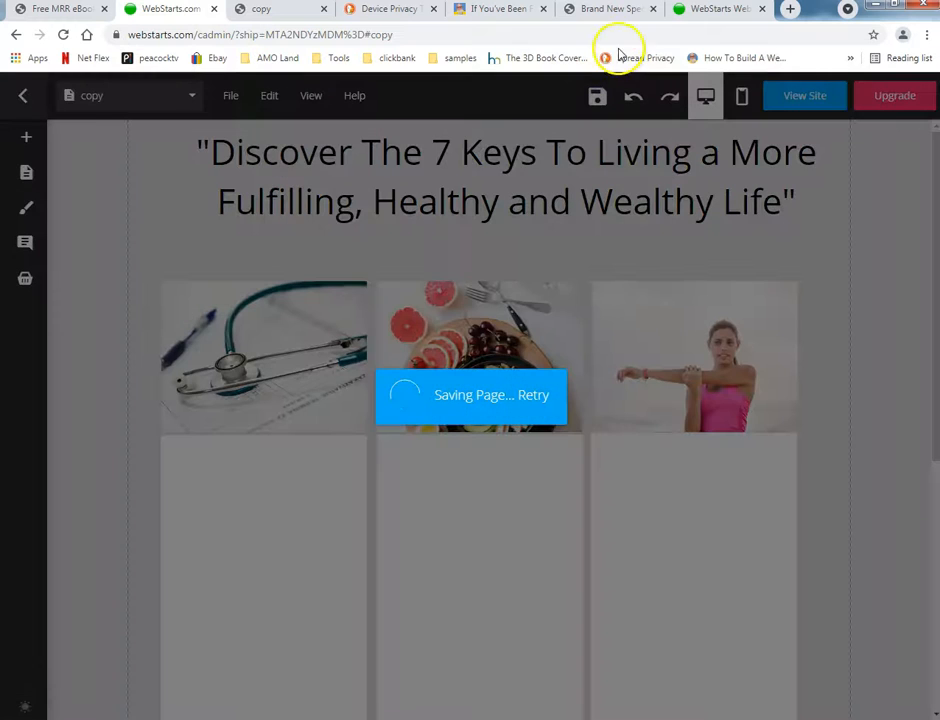
Step: Reorder the browser tabs by moving the WebStarts Features tab to the front and pinning the rwcweb.com tab
{"action": "left_click", "coordinate": [611, 9]}
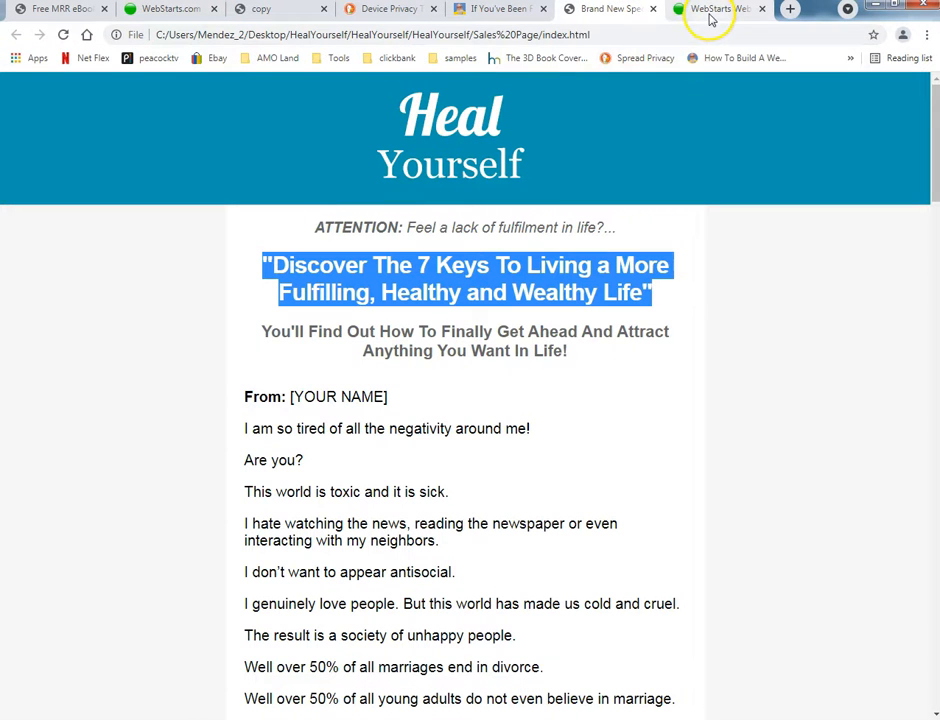
{"action": "left_click_drag", "start_coordinate": [713, 14], "coordinate": [63, 8]}
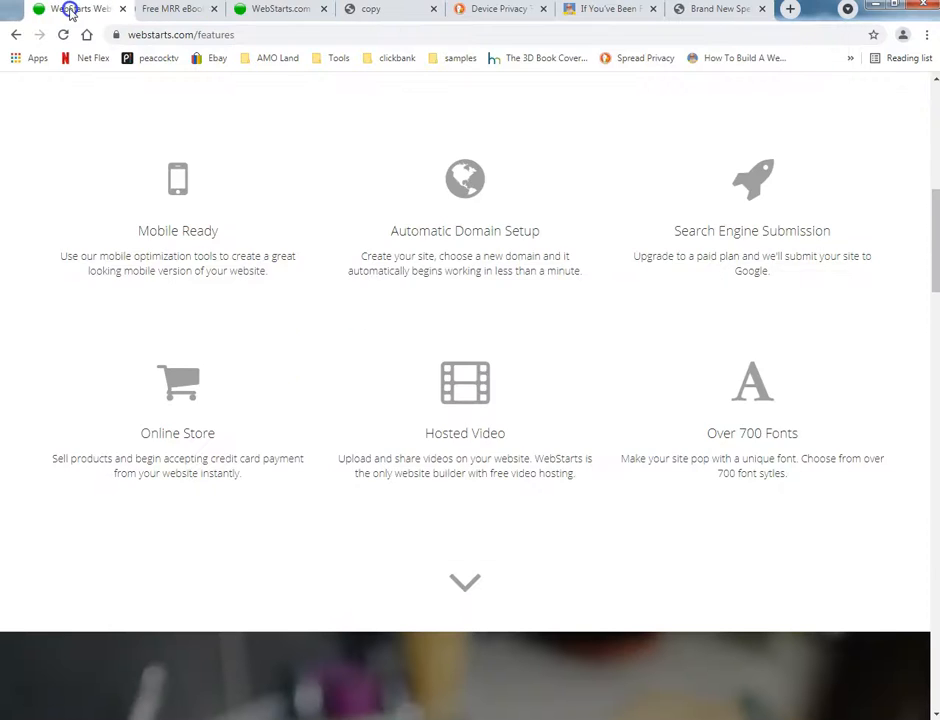
{"action": "left_click", "coordinate": [628, 12]}
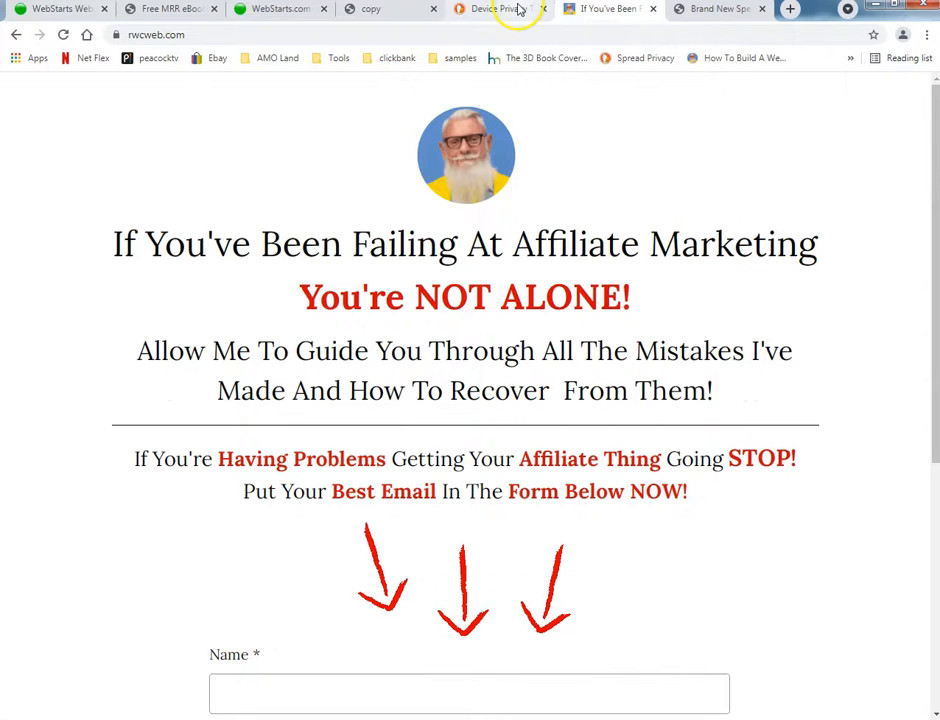
{"action": "right_click", "coordinate": [600, 9]}
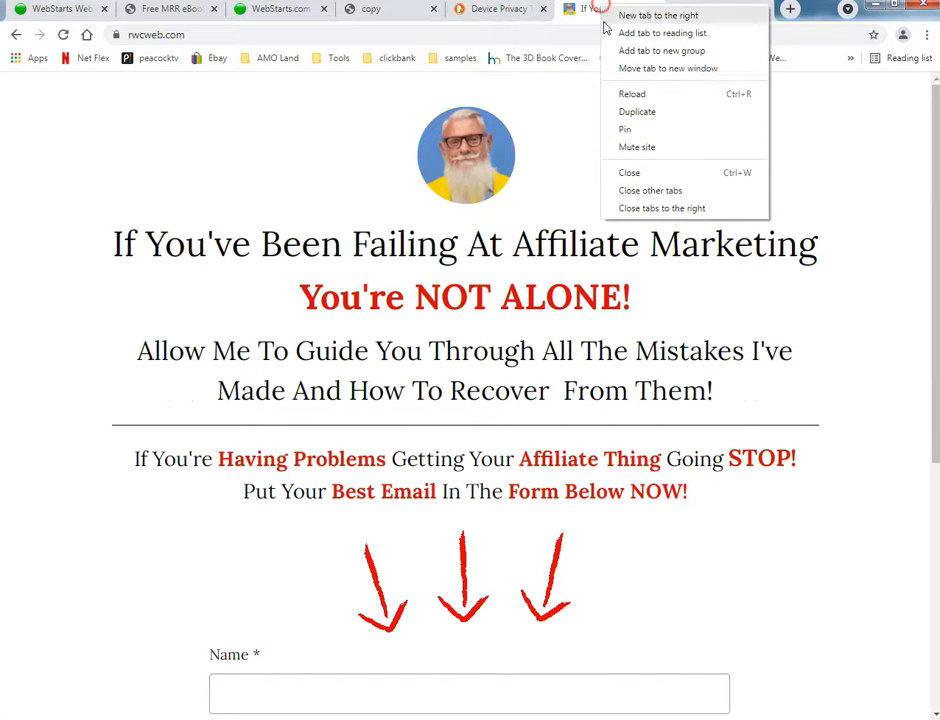
{"action": "left_click", "coordinate": [630, 128]}
Step: Review the opening copy of the Heal Yourself sales page
{"action": "left_click", "coordinate": [708, 12]}
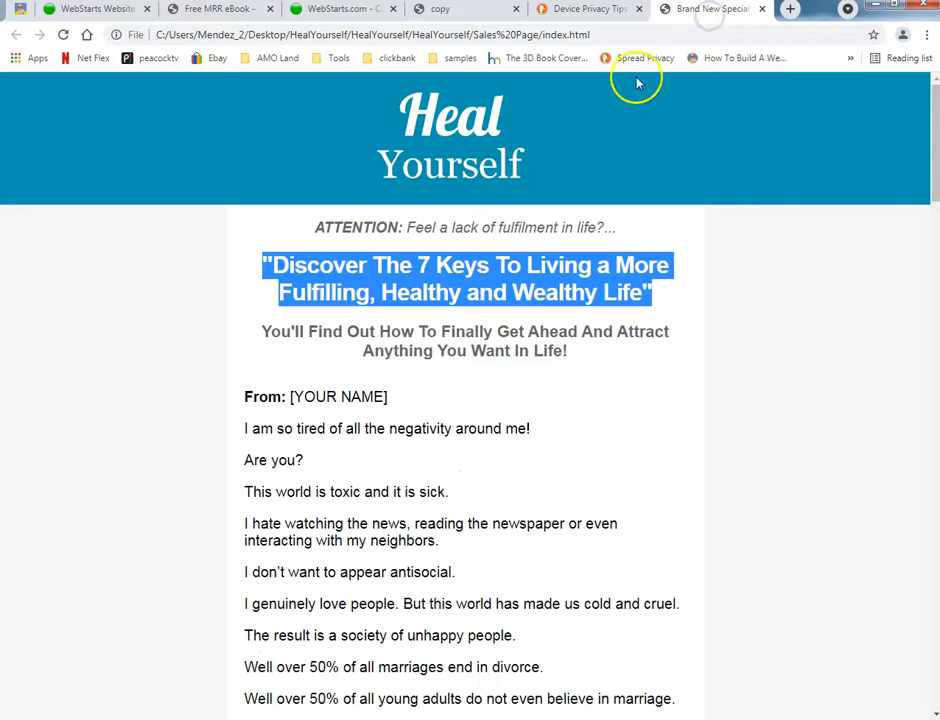
{"action": "scroll", "coordinate": [682, 399], "scroll_direction": "down", "scroll_amount": 4}
{"action": "scroll", "coordinate": [688, 393], "scroll_direction": "up", "scroll_amount": 4}
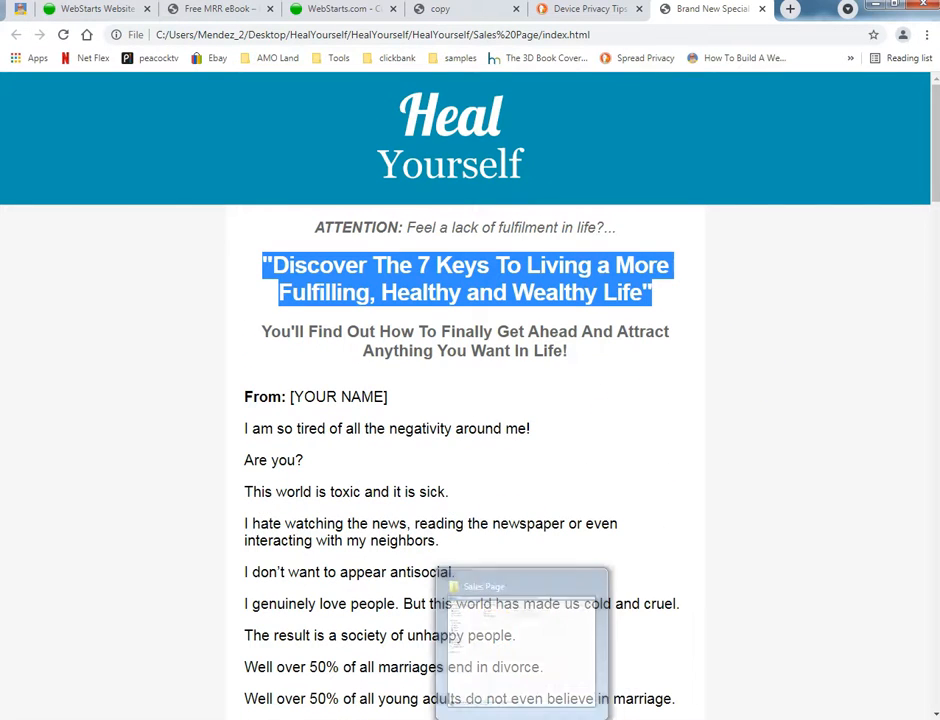
Step: Switch to the file explorer, go from the Sales Page folder to the Squeeze Page folder, and open its index file
{"action": "left_click", "coordinate": [521, 719]}
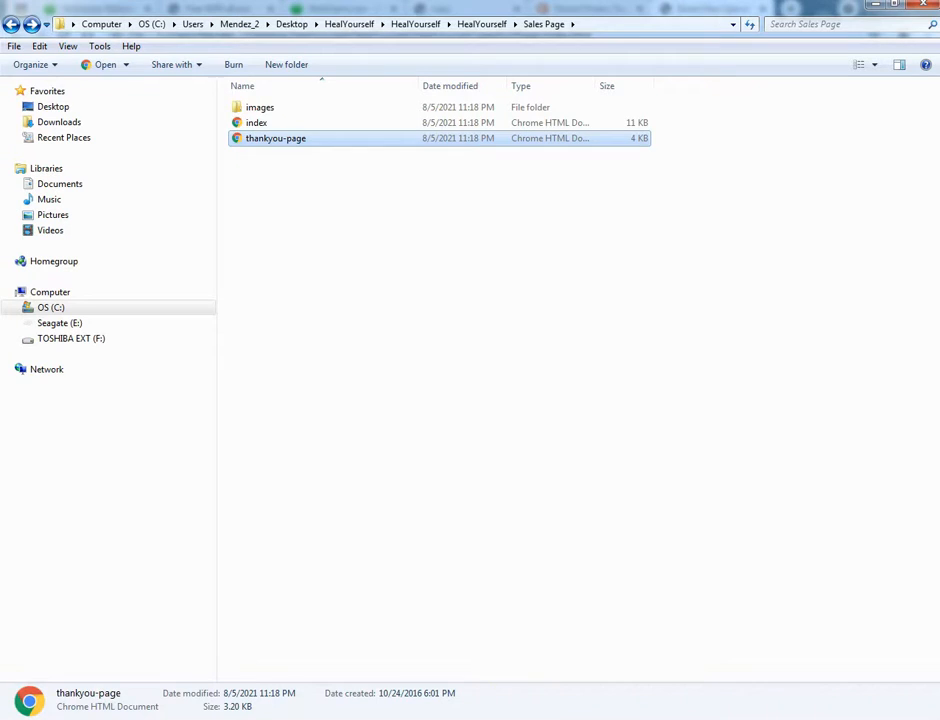
{"action": "left_click", "coordinate": [10, 24]}
{"action": "double_click", "coordinate": [312, 140]}
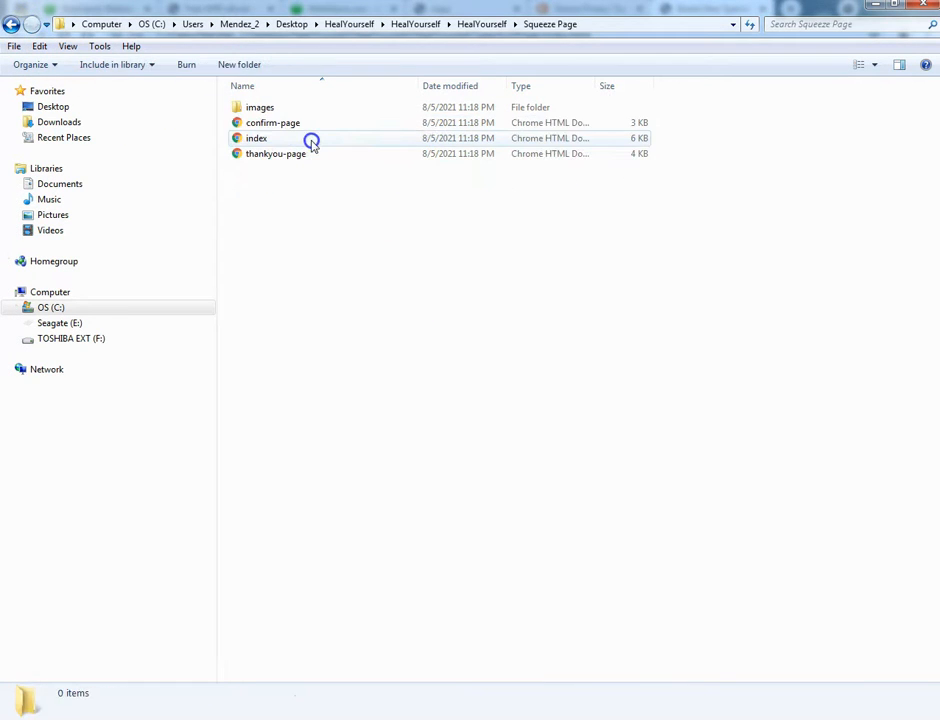
{"action": "double_click", "coordinate": [311, 142]}
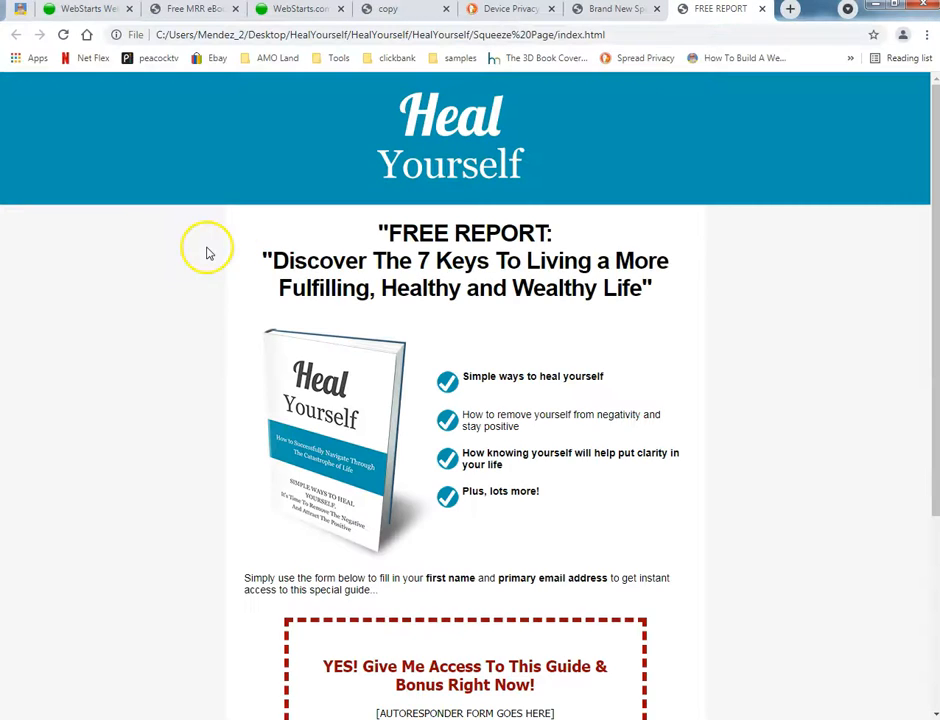
Step: Examine the FREE REPORT squeeze page's headline, bullet points and download section, and return to the Heal Yourself sales page
{"action": "scroll", "coordinate": [150, 320], "scroll_direction": "down", "scroll_amount": 3}
{"action": "scroll", "coordinate": [158, 319], "scroll_direction": "up", "scroll_amount": 3}
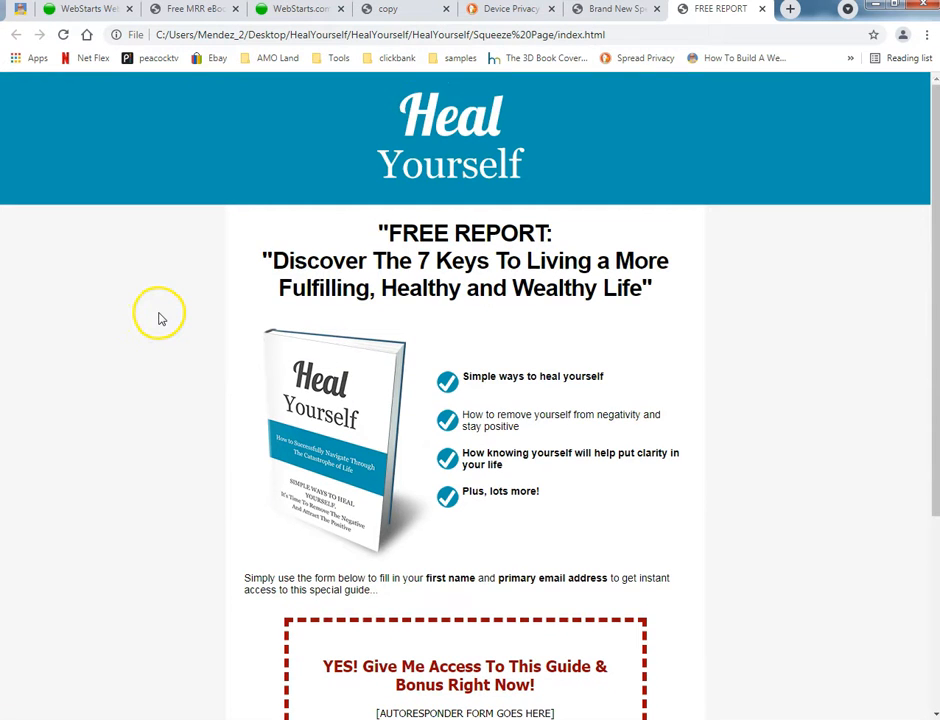
{"action": "scroll", "coordinate": [158, 319], "scroll_direction": "down", "scroll_amount": 2}
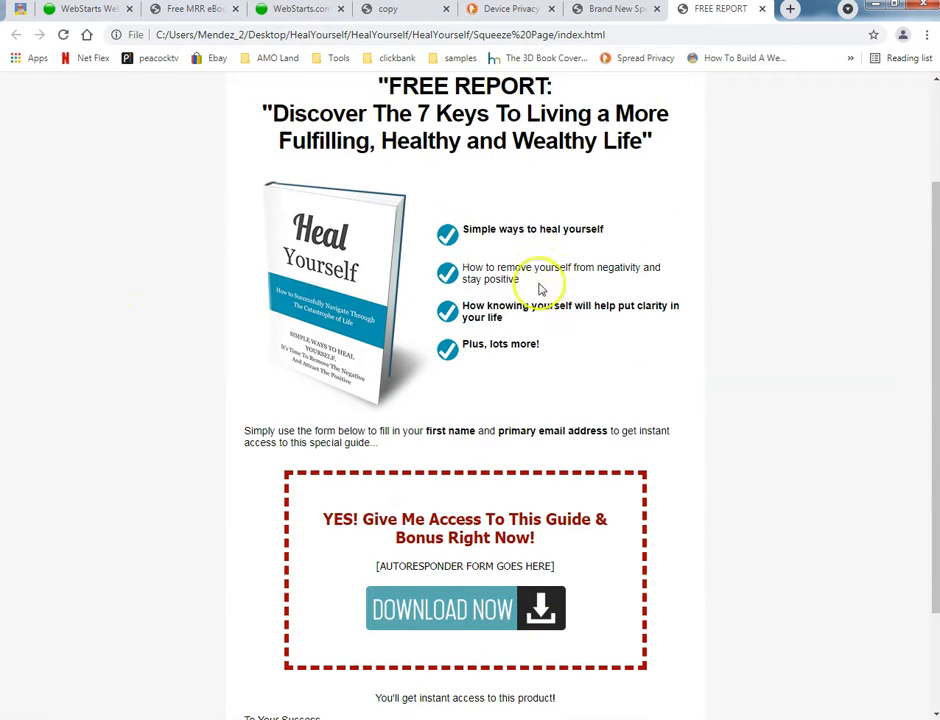
{"action": "scroll", "coordinate": [760, 432], "scroll_direction": "down", "scroll_amount": 1}
{"action": "scroll", "coordinate": [757, 438], "scroll_direction": "up", "scroll_amount": 3}
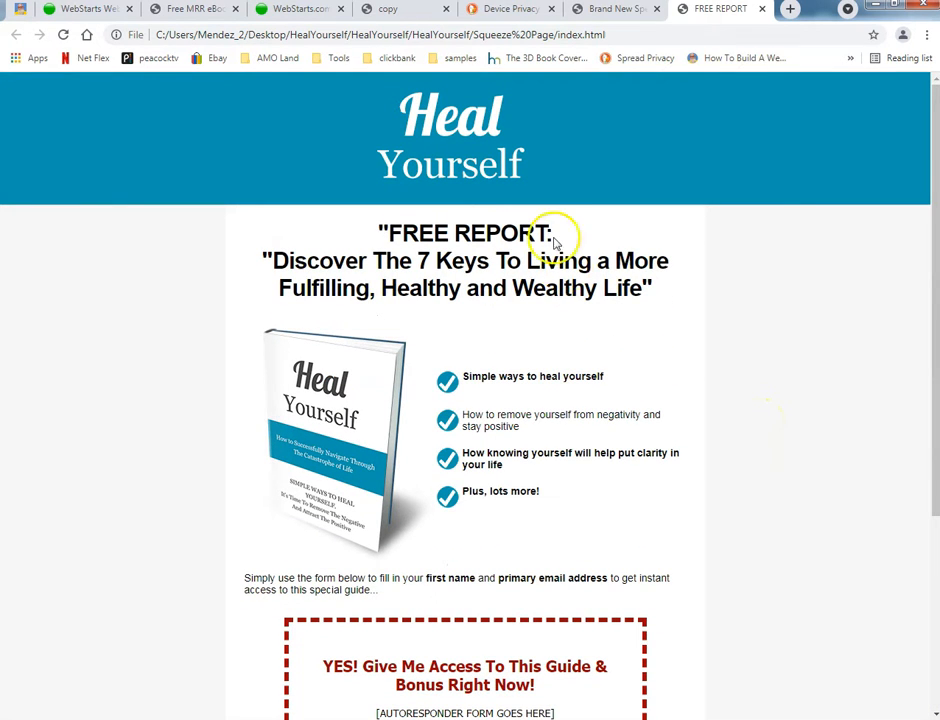
{"action": "left_click", "coordinate": [603, 12]}
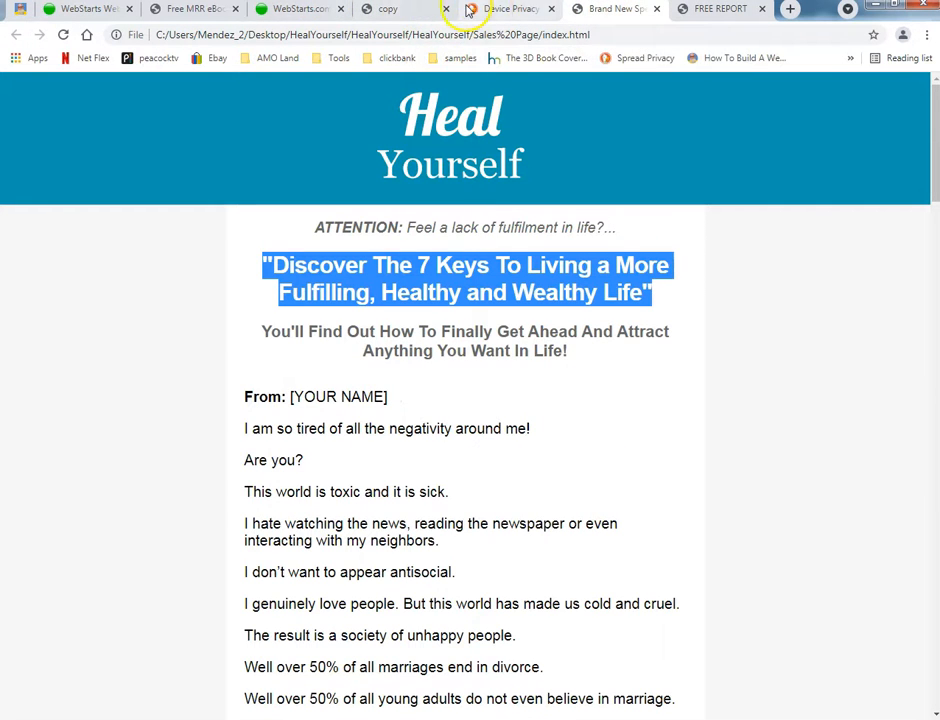
Step: Compare the Device Privacy Tips card layout with the published copy page, and reload the copy page
{"action": "left_click", "coordinate": [505, 10]}
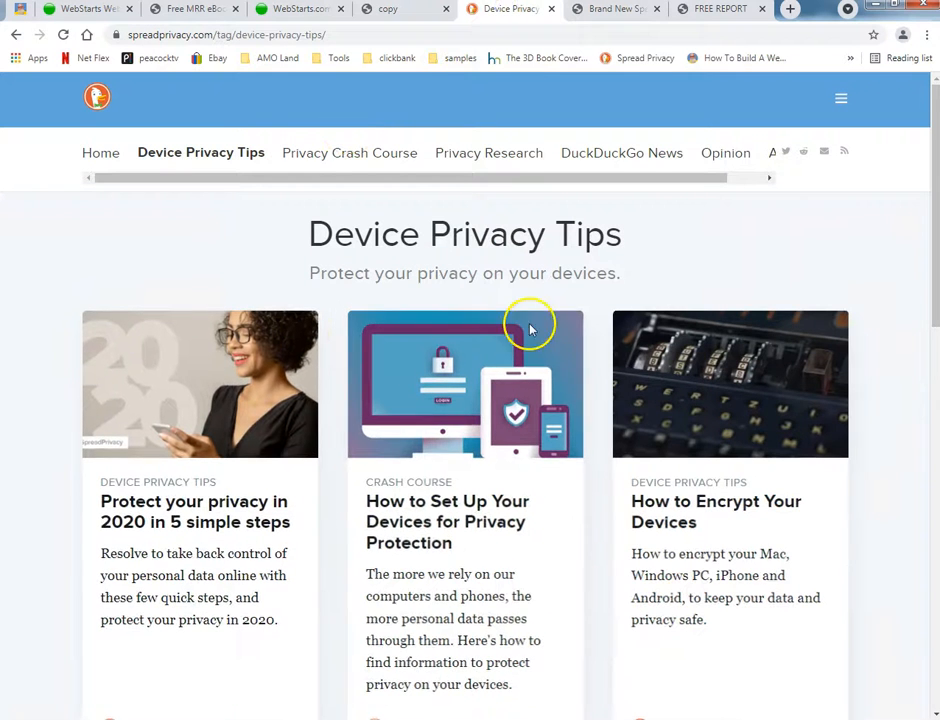
{"action": "left_click", "coordinate": [415, 14]}
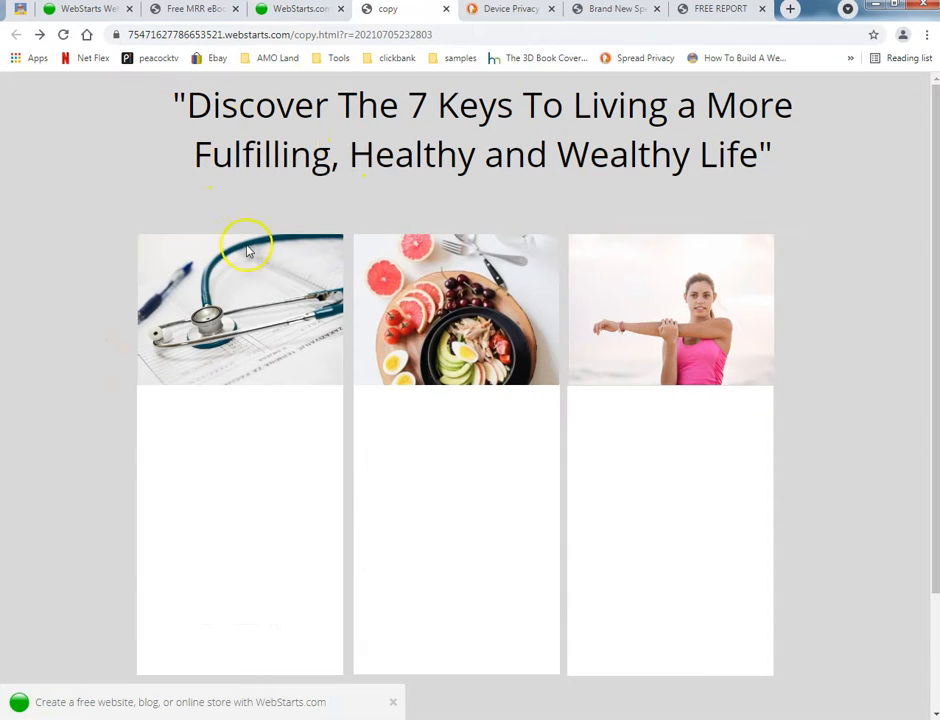
{"action": "scroll", "coordinate": [220, 355], "scroll_direction": "down", "scroll_amount": 2}
{"action": "scroll", "coordinate": [206, 370], "scroll_direction": "up", "scroll_amount": 2}
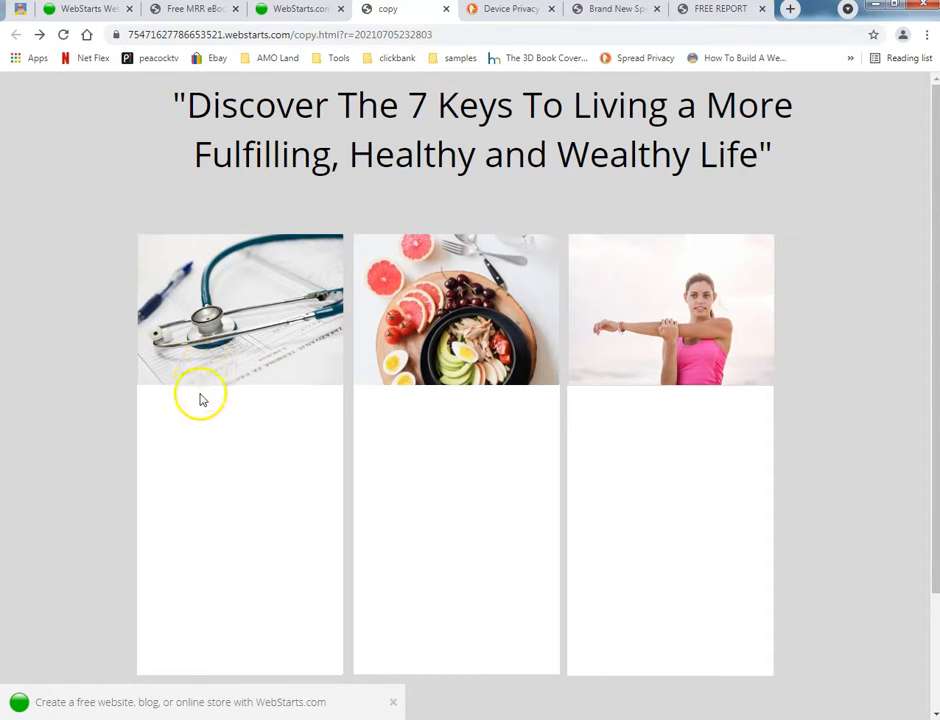
{"action": "left_click", "coordinate": [66, 36]}
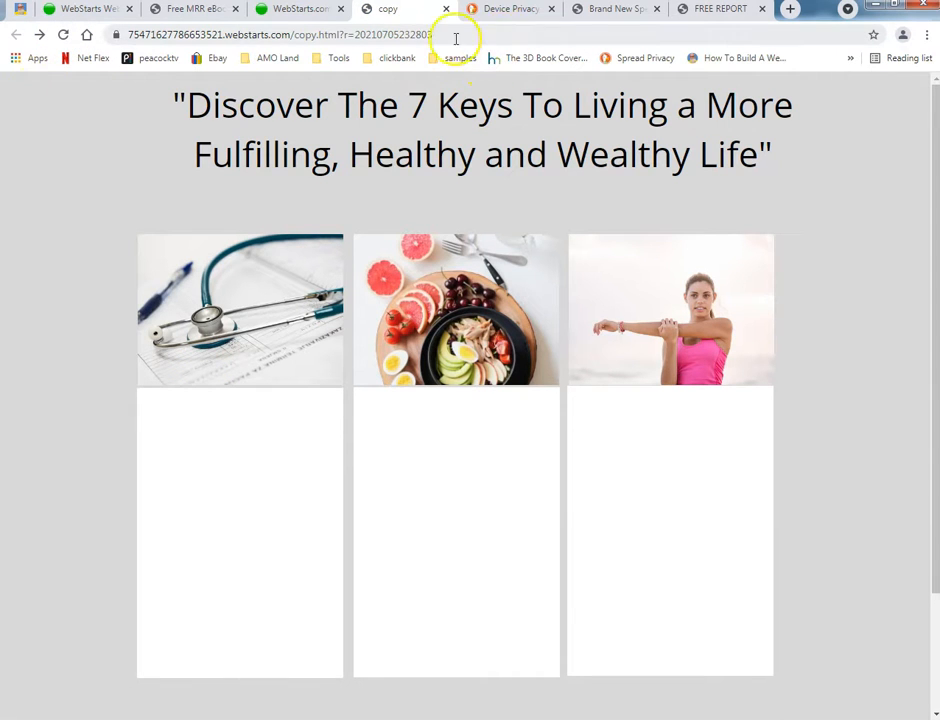
Step: Save the copy page in the WebStarts editor and review the bullet points on the FREE REPORT squeeze page
{"action": "left_click", "coordinate": [290, 10]}
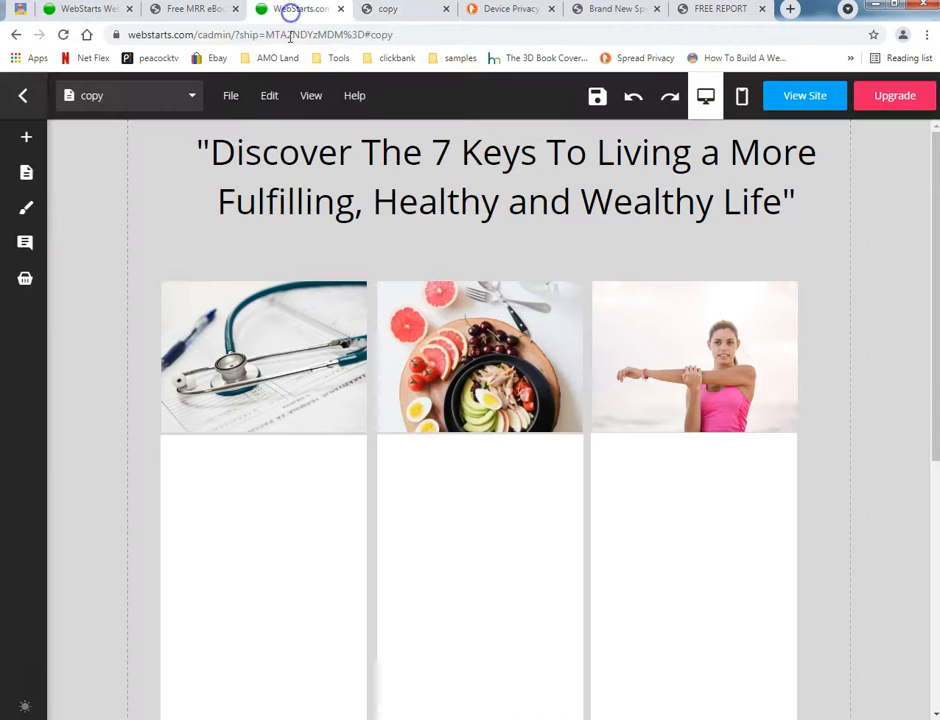
{"action": "left_click", "coordinate": [597, 96]}
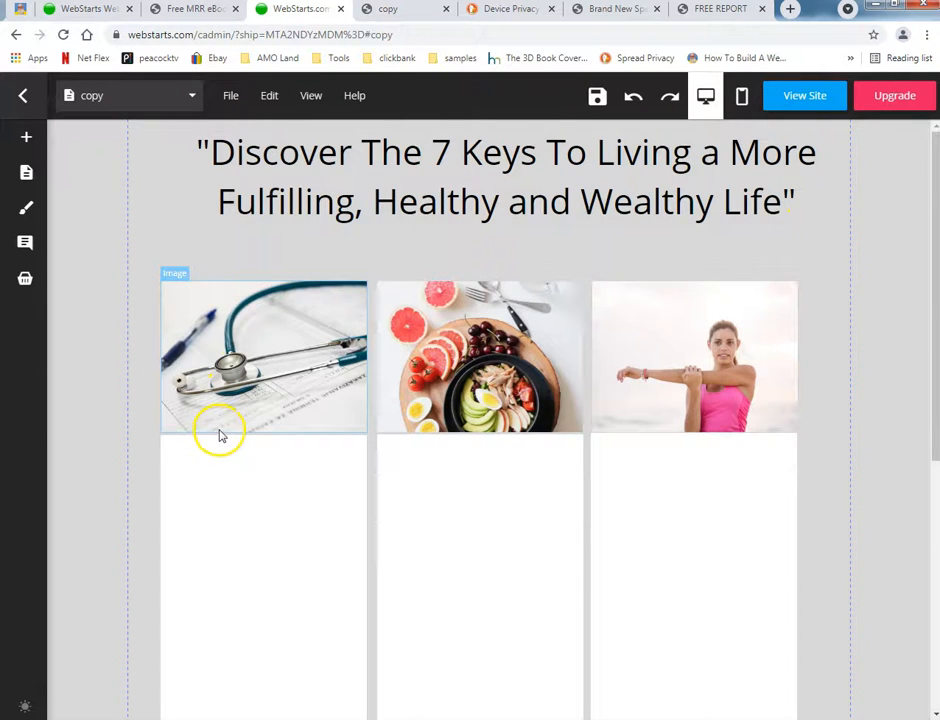
{"action": "scroll", "coordinate": [222, 432], "scroll_direction": "down", "scroll_amount": 3}
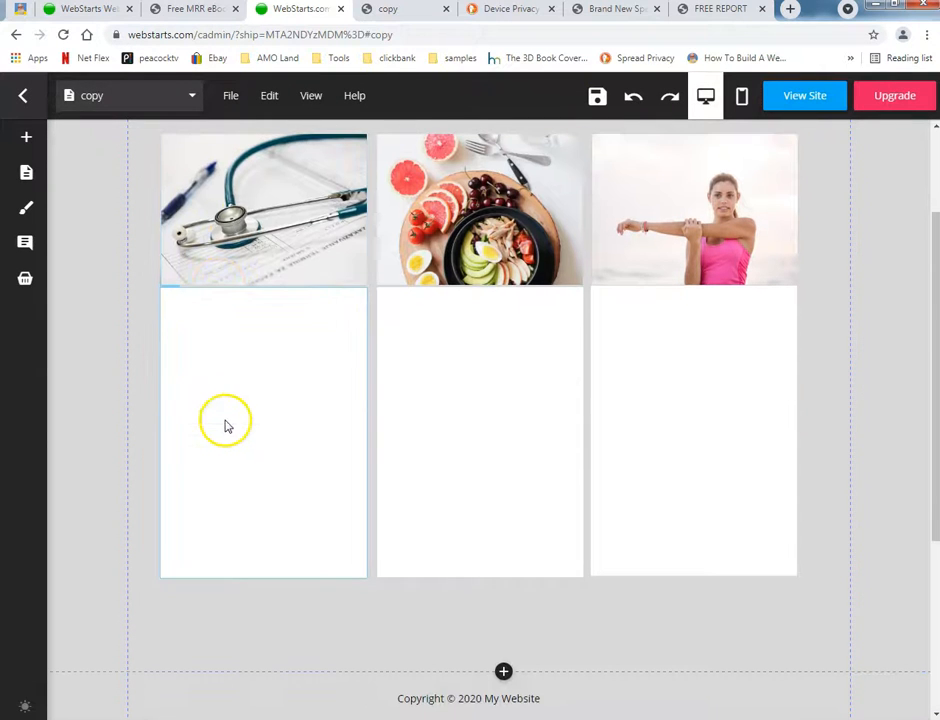
{"action": "left_click", "coordinate": [703, 12]}
{"action": "scroll", "coordinate": [640, 329], "scroll_direction": "down", "scroll_amount": 2}
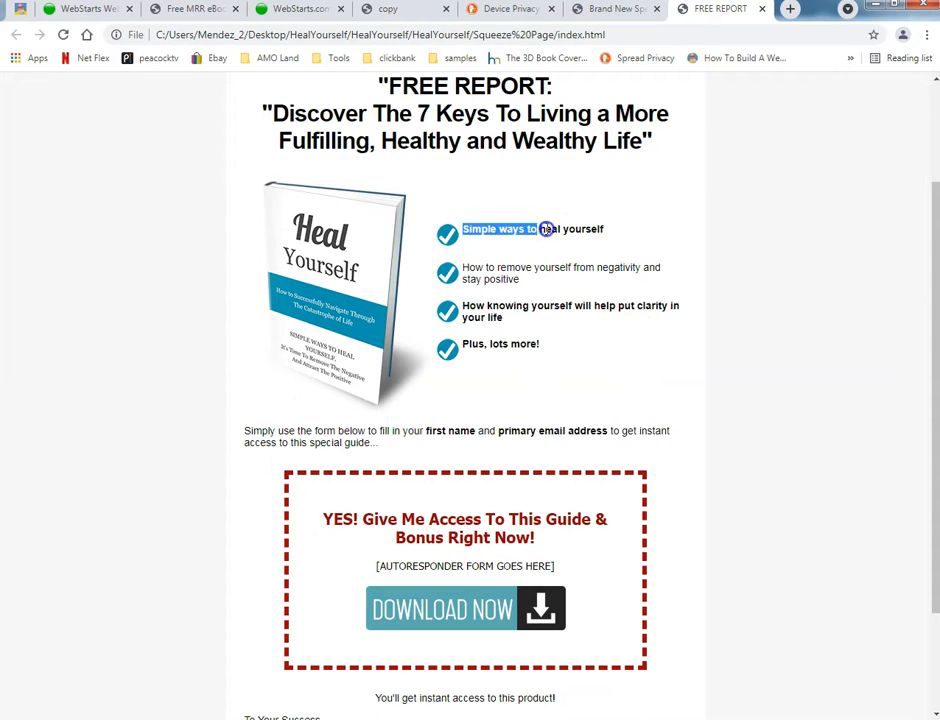
Step: Switch to the file explorer, return to the parent HealYourself folder, open the Heal Yourself PDF and fit it to the window width
{"action": "left_click", "coordinate": [510, 719]}
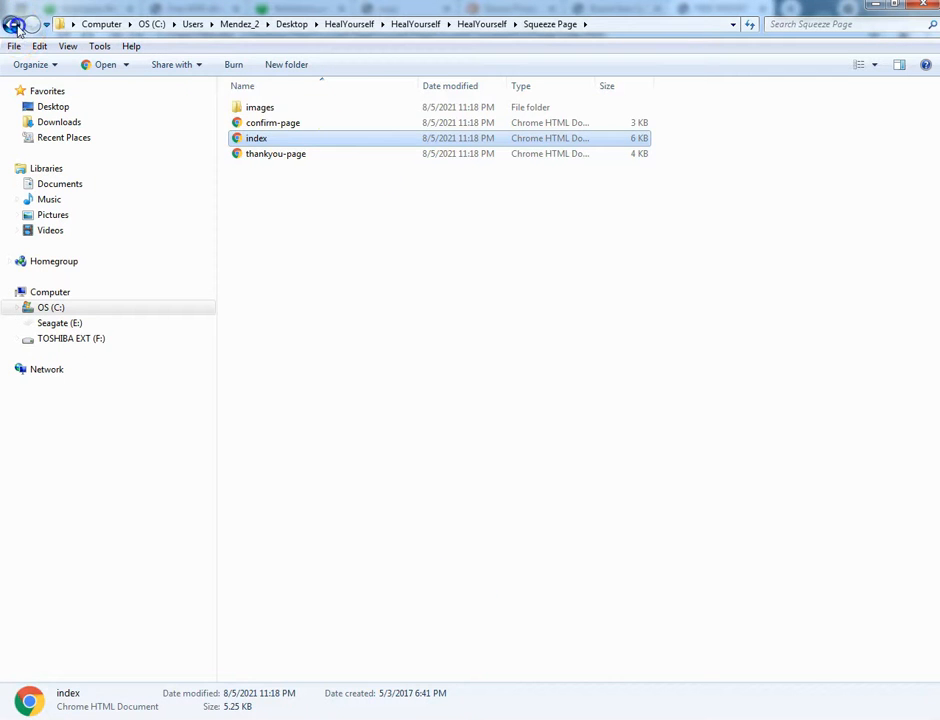
{"action": "left_click", "coordinate": [13, 25]}
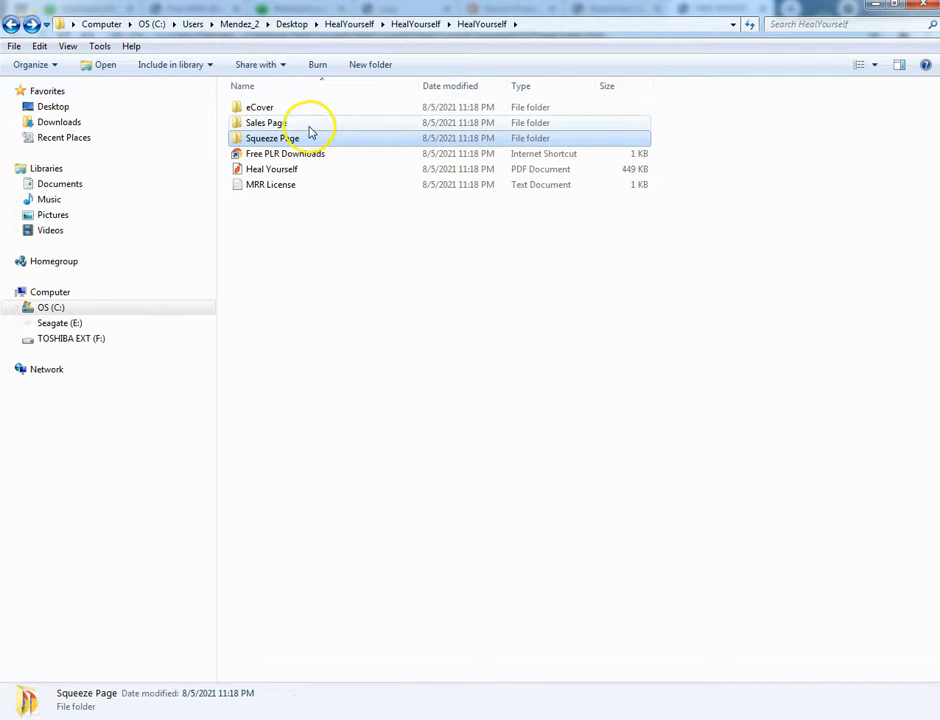
{"action": "double_click", "coordinate": [317, 170]}
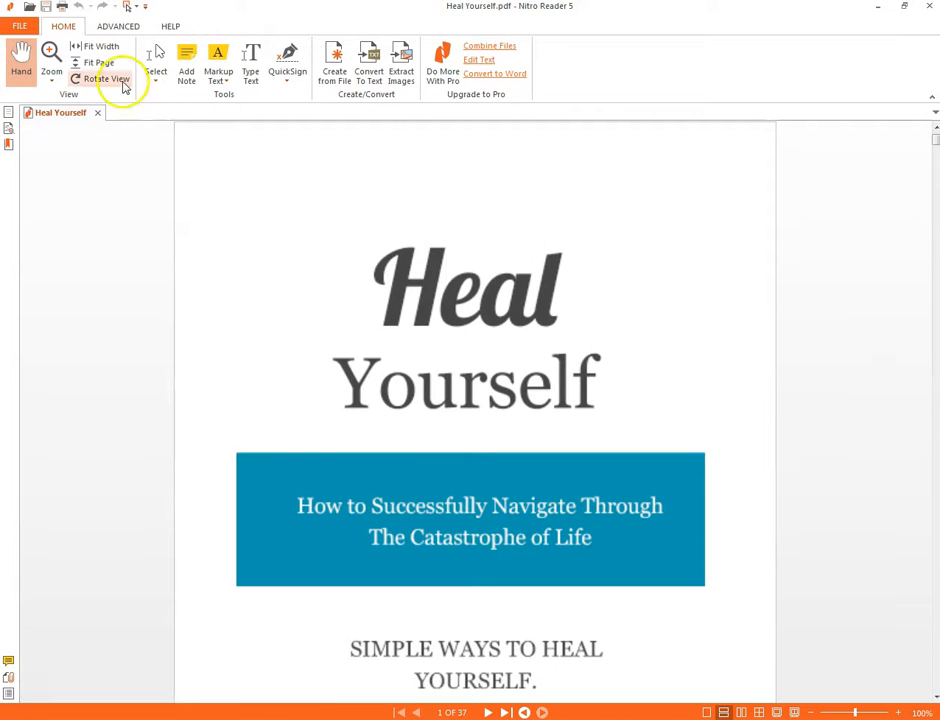
{"action": "left_click", "coordinate": [102, 46]}
Step: Read through the eBook's cover, disclaimer, table of contents and the start of its introduction
{"action": "scroll", "coordinate": [227, 254], "scroll_direction": "down", "scroll_amount": 6}
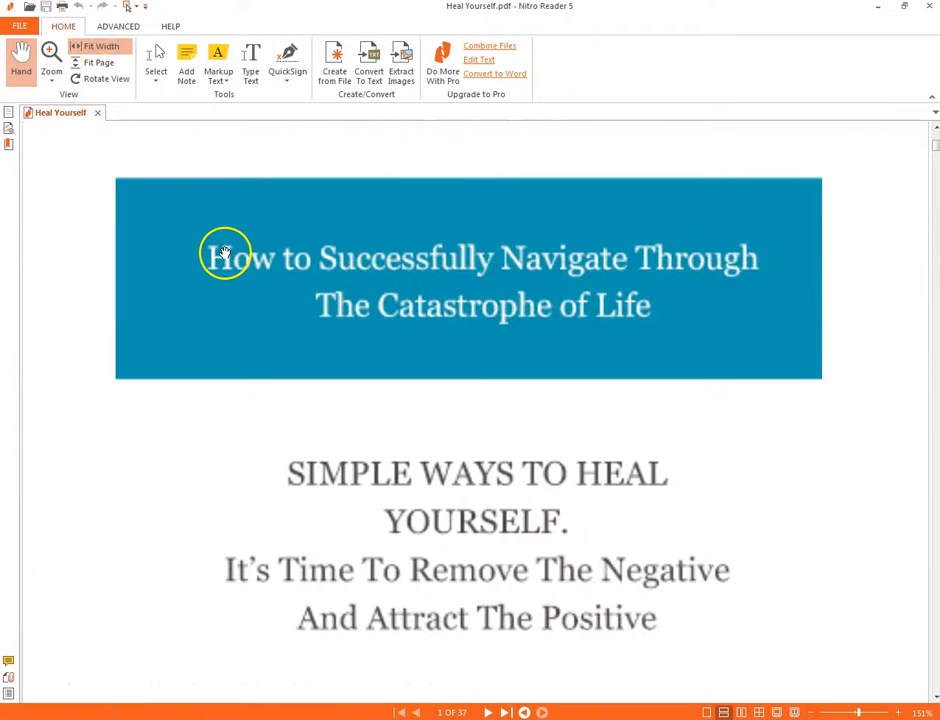
{"action": "scroll", "coordinate": [232, 253], "scroll_direction": "down", "scroll_amount": 10}
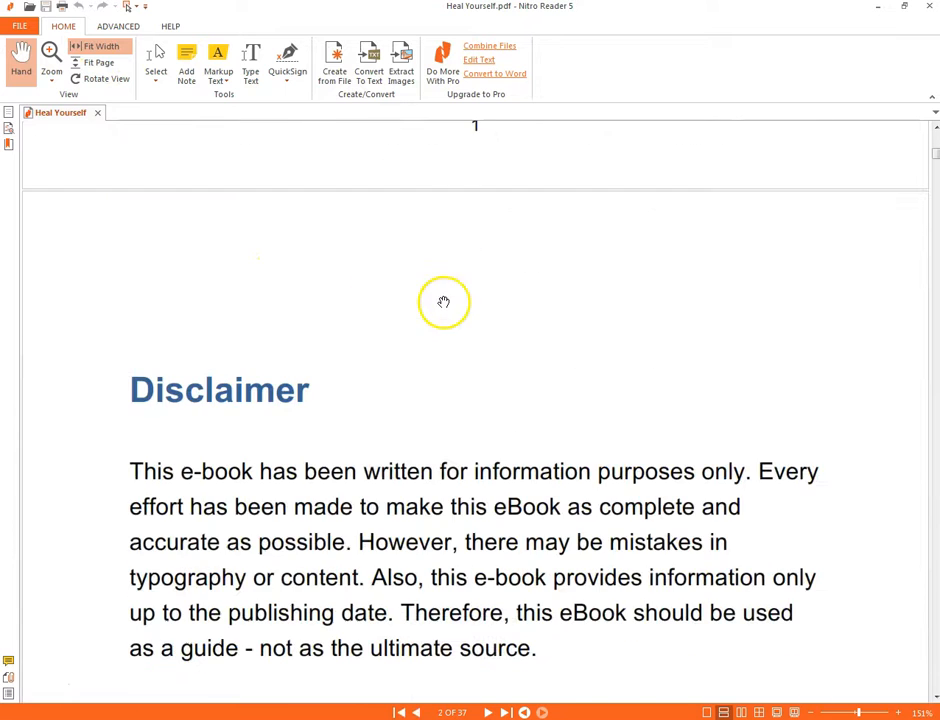
{"action": "scroll", "coordinate": [540, 300], "scroll_direction": "down", "scroll_amount": 10}
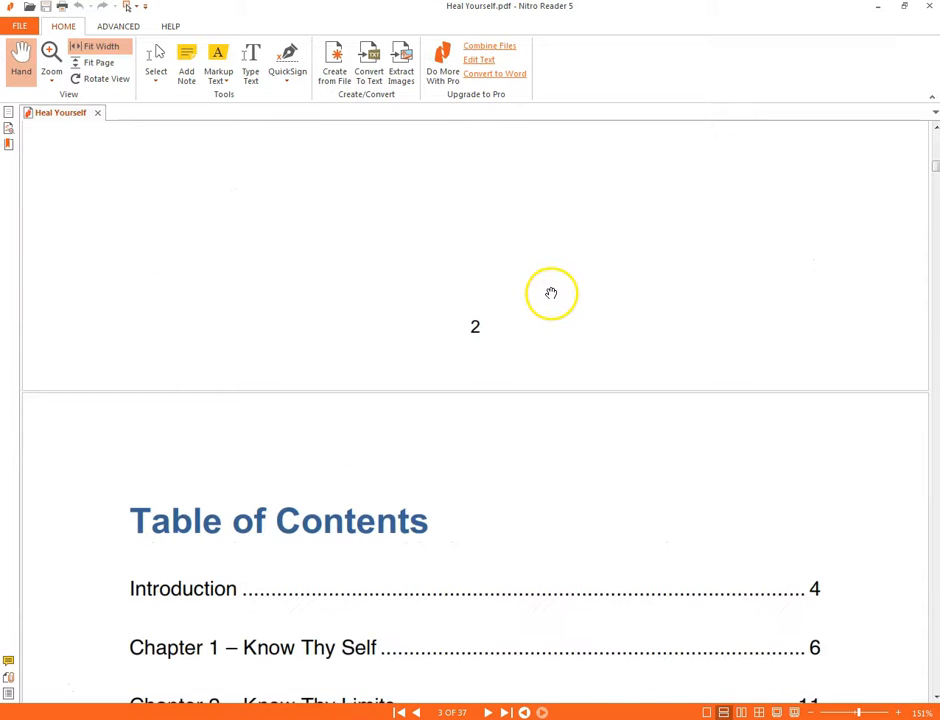
{"action": "scroll", "coordinate": [555, 290], "scroll_direction": "down", "scroll_amount": 10}
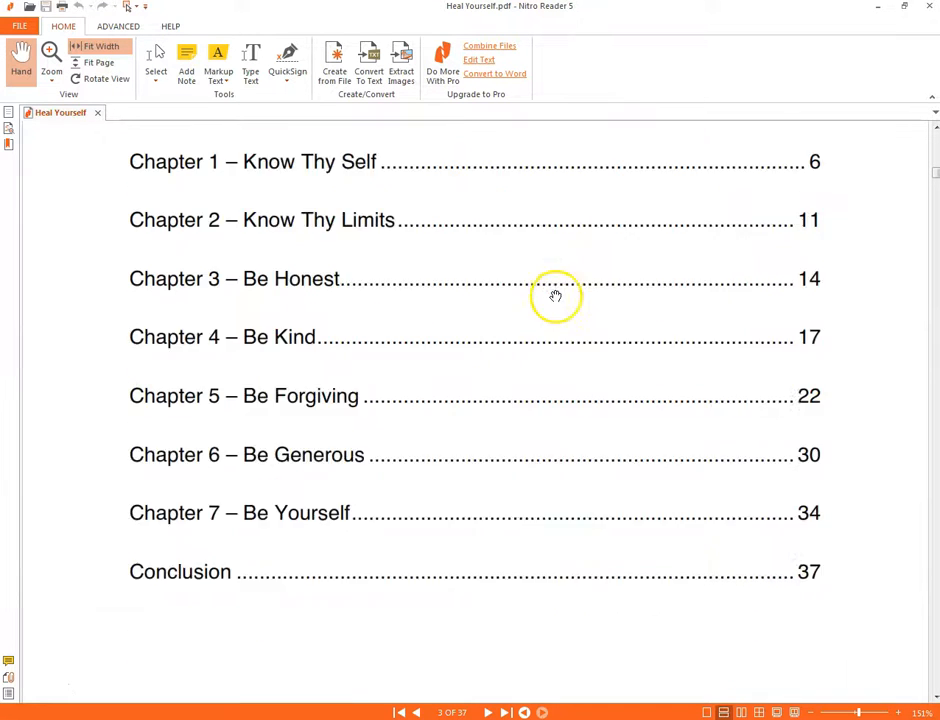
{"action": "scroll", "coordinate": [555, 300], "scroll_direction": "down", "scroll_amount": 5}
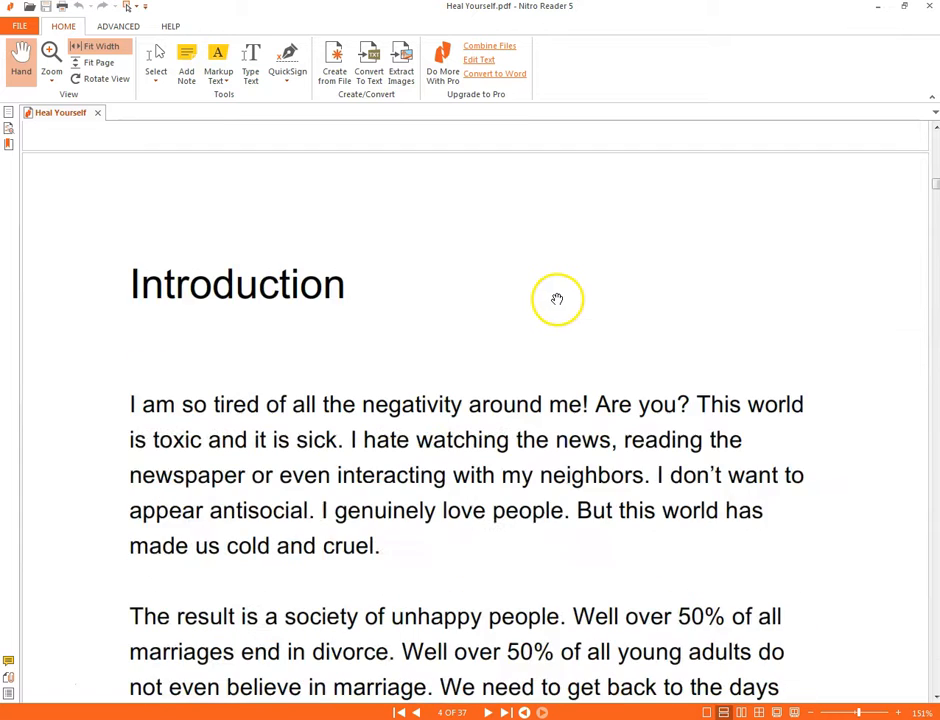
{"action": "scroll", "coordinate": [541, 275], "scroll_direction": "up", "scroll_amount": 2}
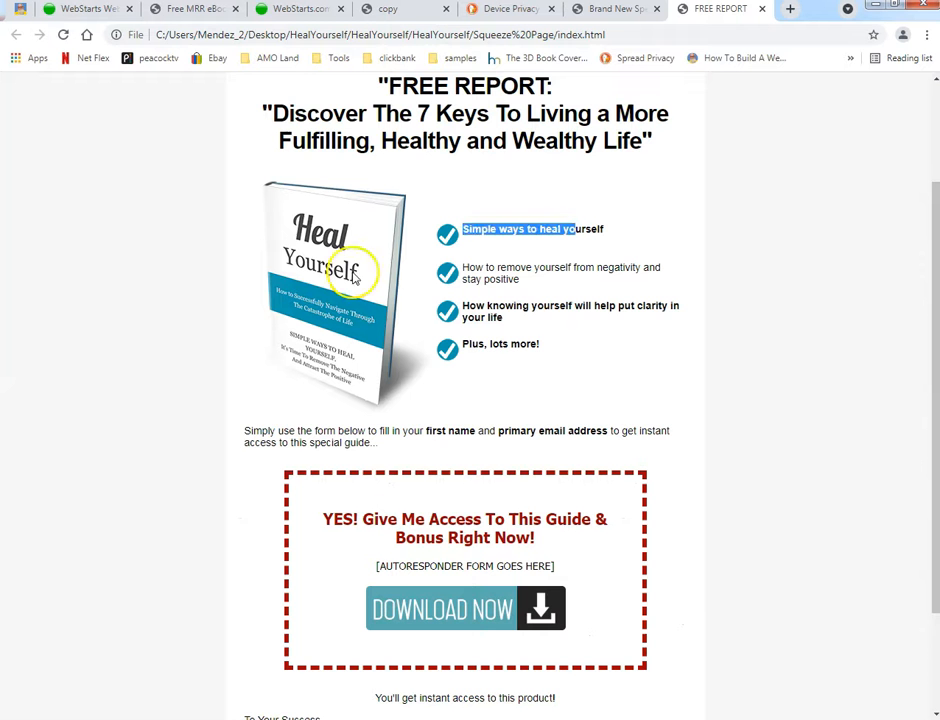
Step: Switch to the Device Privacy Tips page in the browser, examine its cards and the author page, and return to the tips page
{"action": "left_click", "coordinate": [494, 12]}
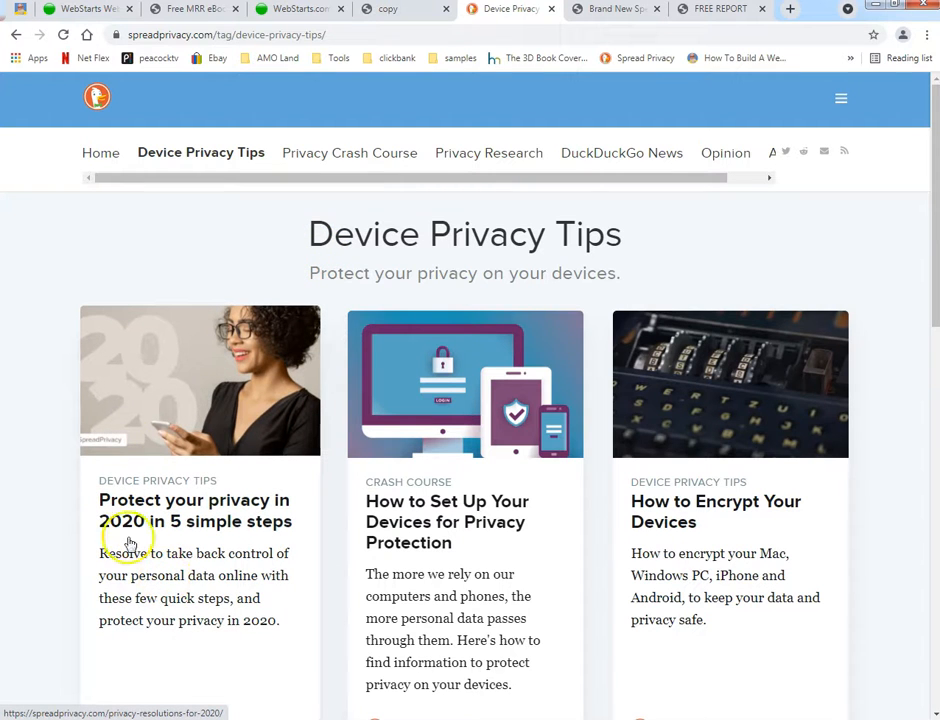
{"action": "scroll", "coordinate": [180, 600], "scroll_direction": "down", "scroll_amount": 4}
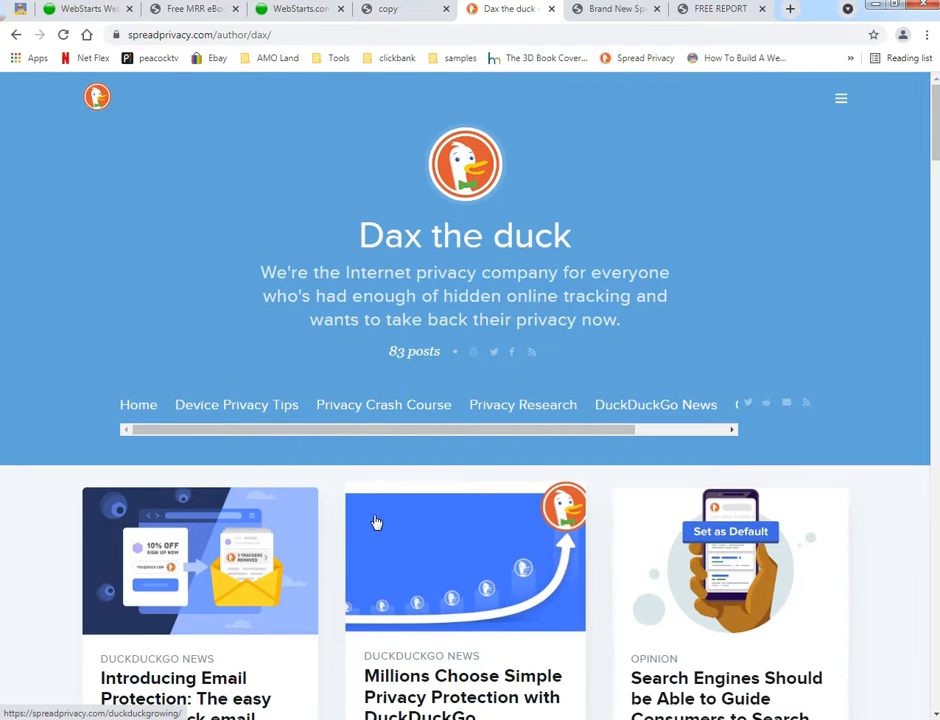
{"action": "scroll", "coordinate": [376, 522], "scroll_direction": "down", "scroll_amount": 4}
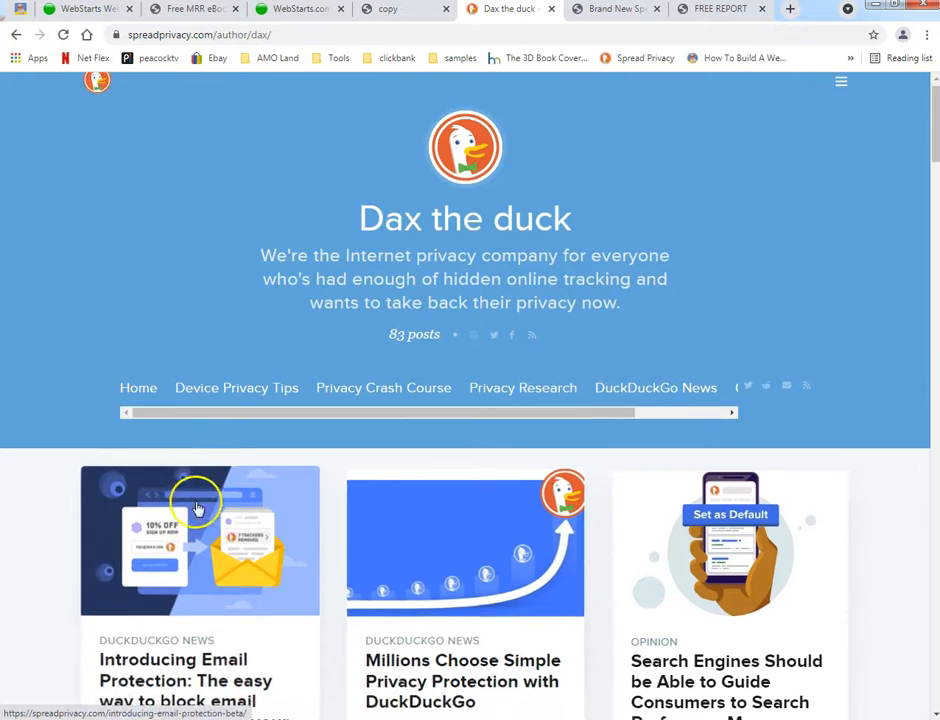
{"action": "scroll", "coordinate": [120, 472], "scroll_direction": "up", "scroll_amount": 4}
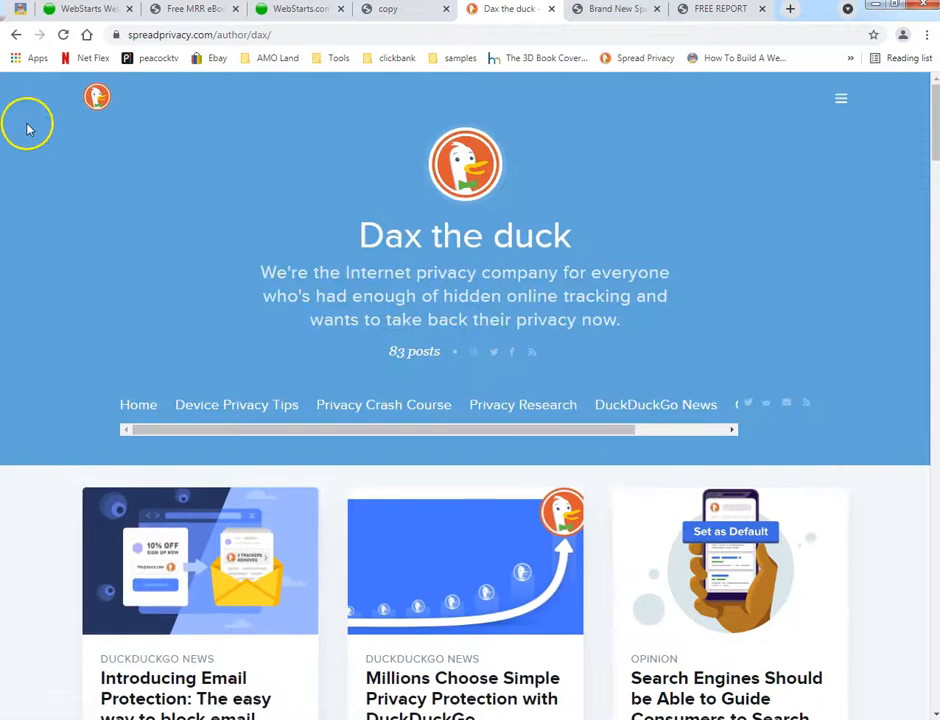
{"action": "left_click", "coordinate": [18, 35]}
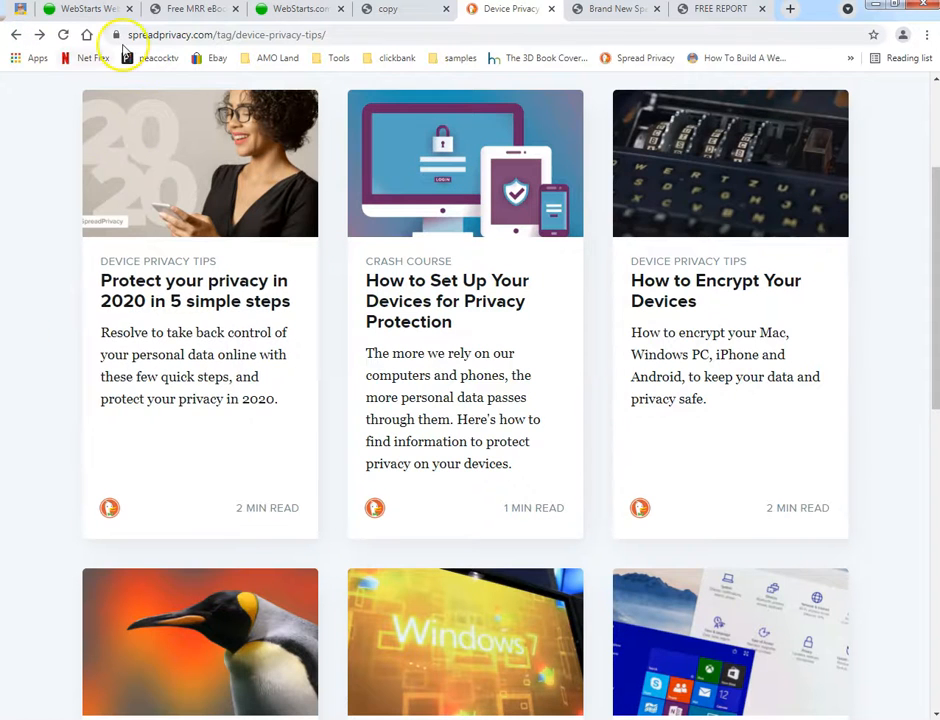
Step: Review the tips cards, reopen the author page from the first card's avatar to examine its article cards, and go back
{"action": "scroll", "coordinate": [5, 307], "scroll_direction": "down", "scroll_amount": 3}
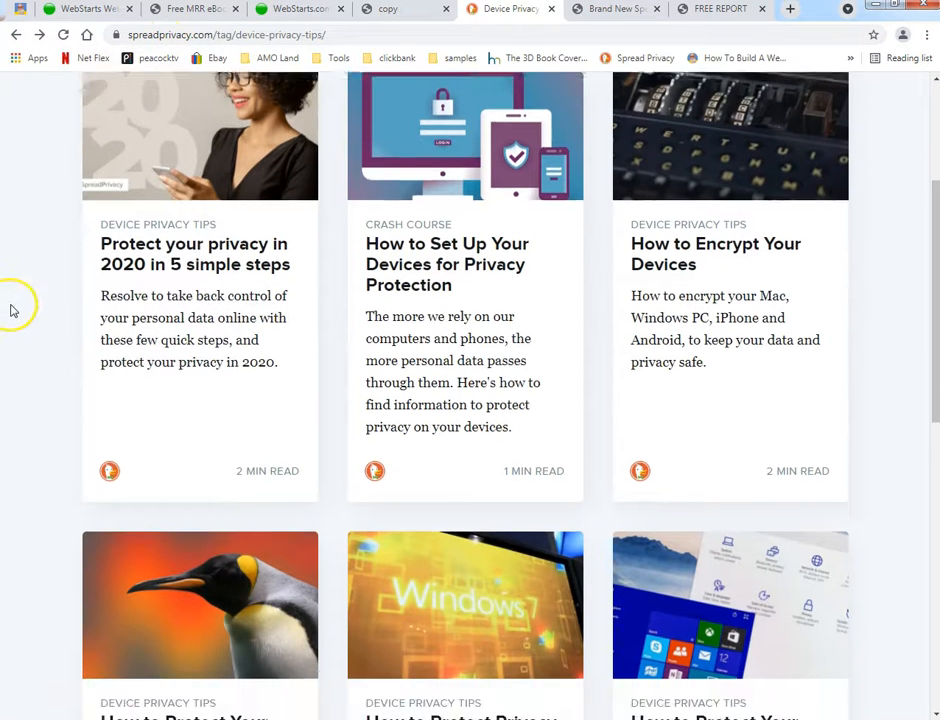
{"action": "scroll", "coordinate": [8, 308], "scroll_direction": "up", "scroll_amount": 4}
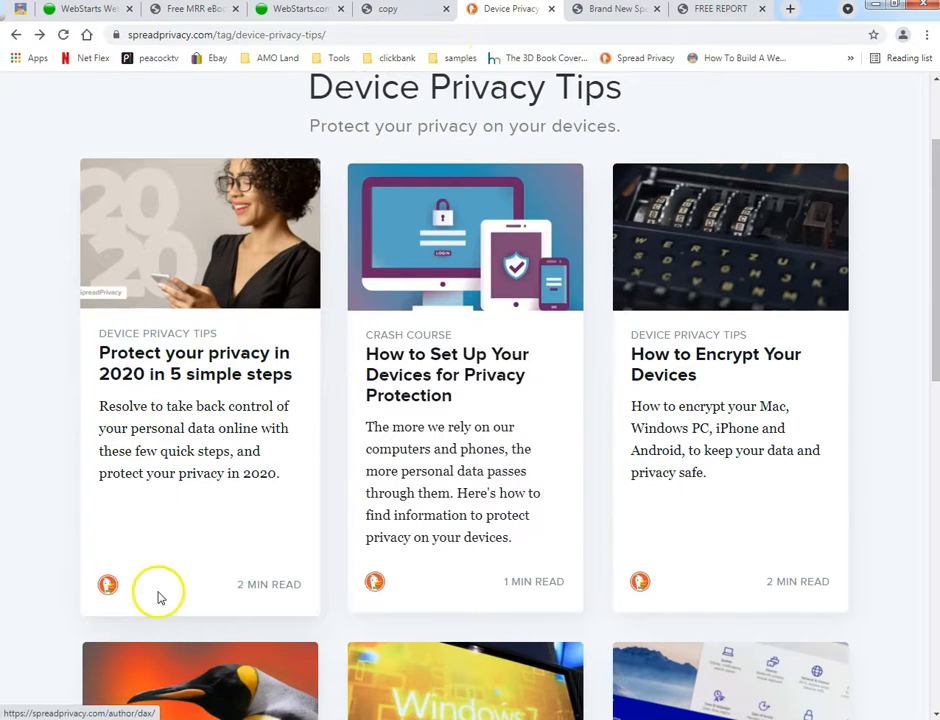
{"action": "left_click", "coordinate": [108, 584]}
{"action": "scroll", "coordinate": [110, 590], "scroll_direction": "down", "scroll_amount": 4}
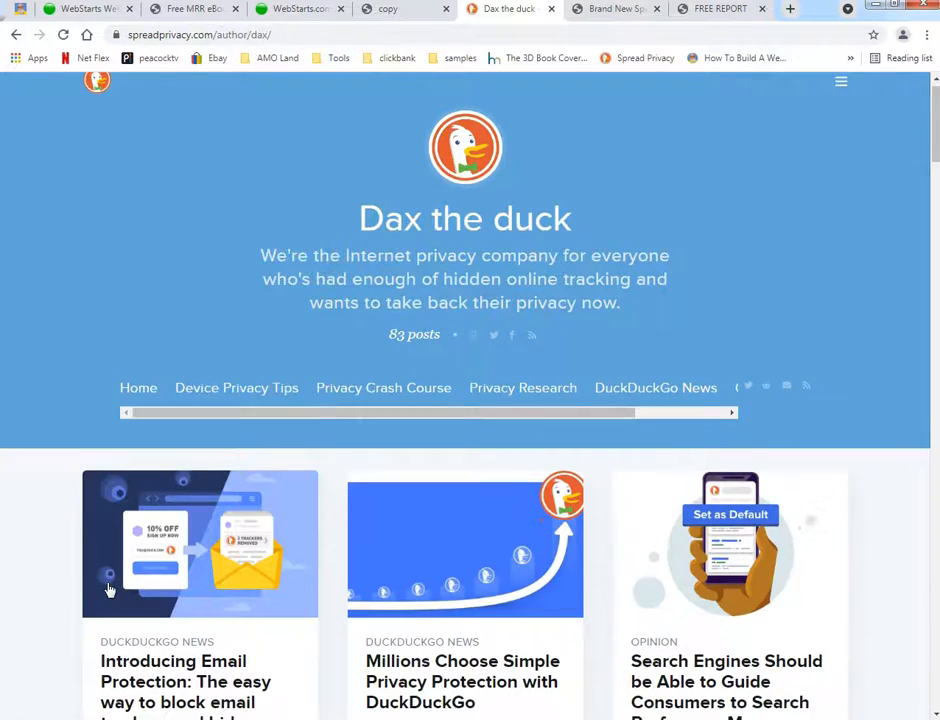
{"action": "scroll", "coordinate": [108, 590], "scroll_direction": "down", "scroll_amount": 3}
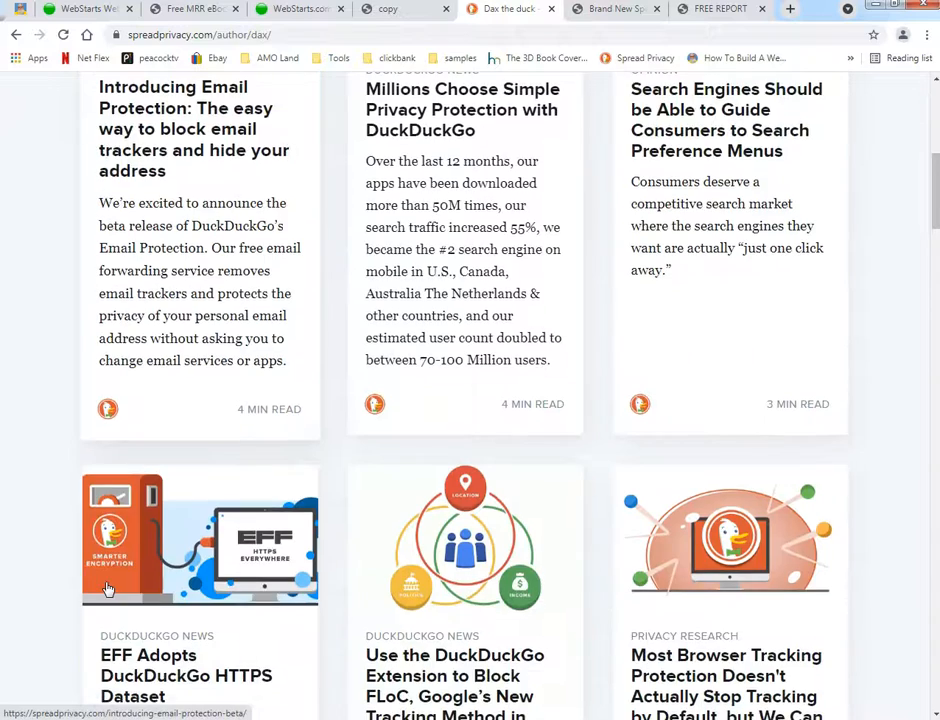
{"action": "scroll", "coordinate": [185, 535], "scroll_direction": "up", "scroll_amount": 2}
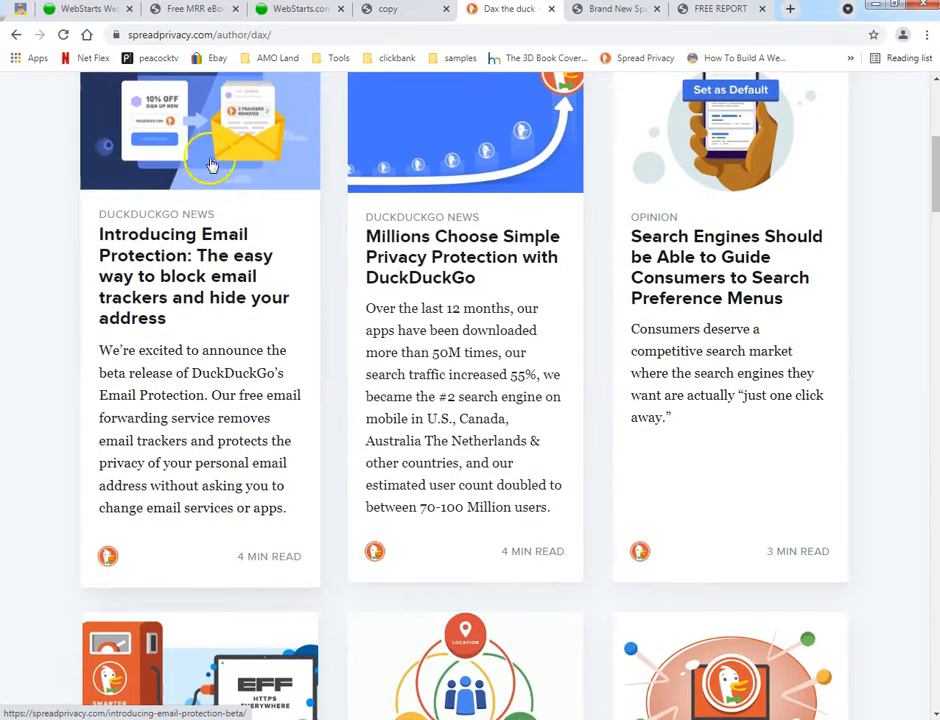
{"action": "left_click", "coordinate": [16, 34]}
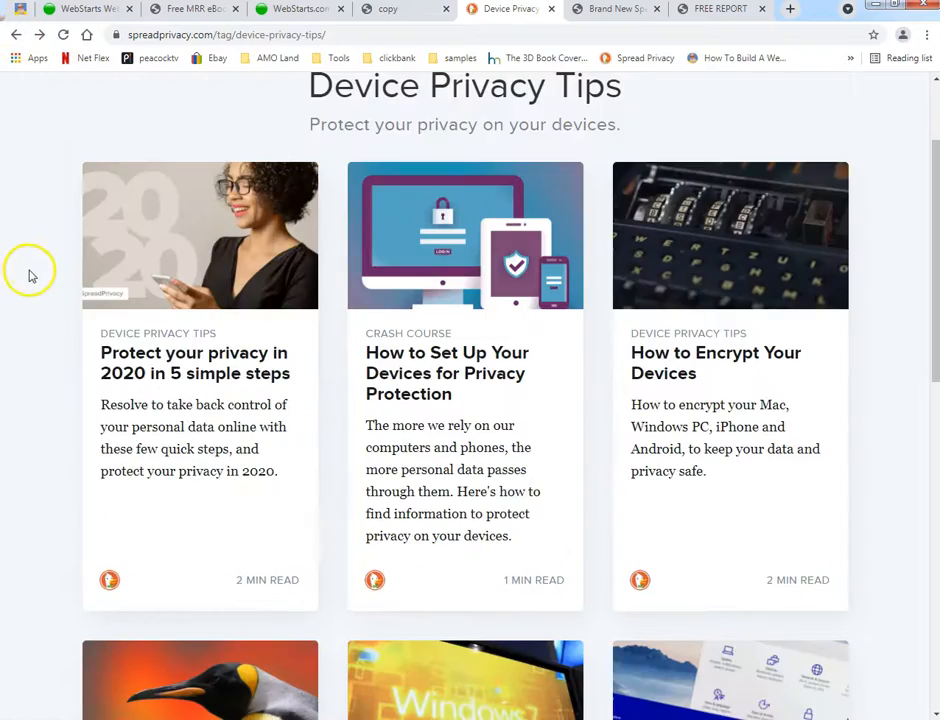
Step: Open the "Protect your privacy in 2020 in 5 simple steps" article and examine its header image, five steps, author box and newsletter section
{"action": "left_click", "coordinate": [180, 428]}
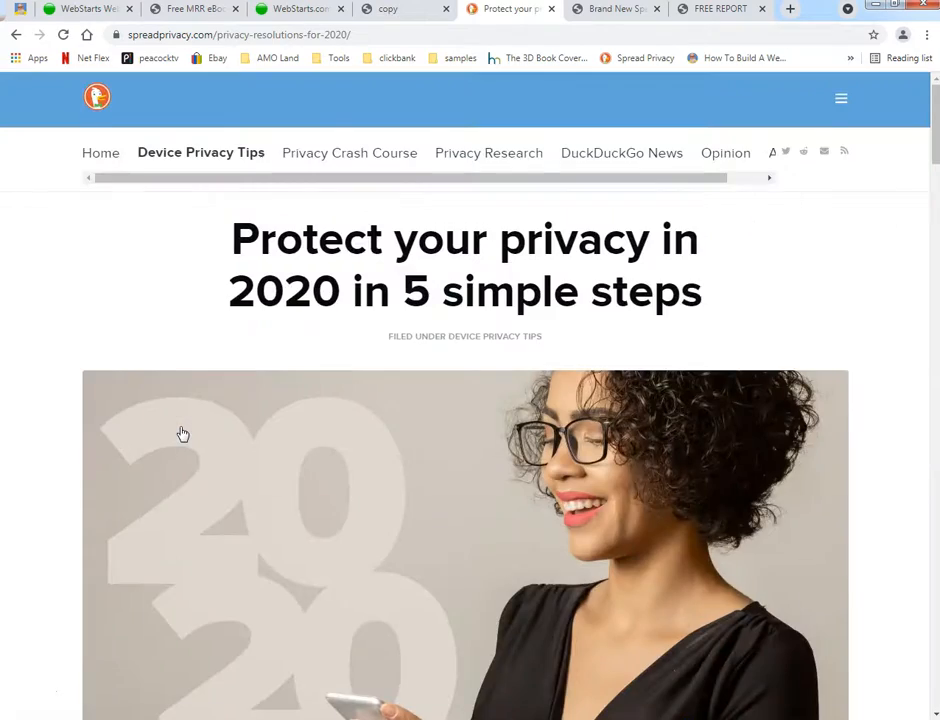
{"action": "scroll", "coordinate": [205, 415], "scroll_direction": "down", "scroll_amount": 9}
{"action": "scroll", "coordinate": [760, 476], "scroll_direction": "down", "scroll_amount": 3}
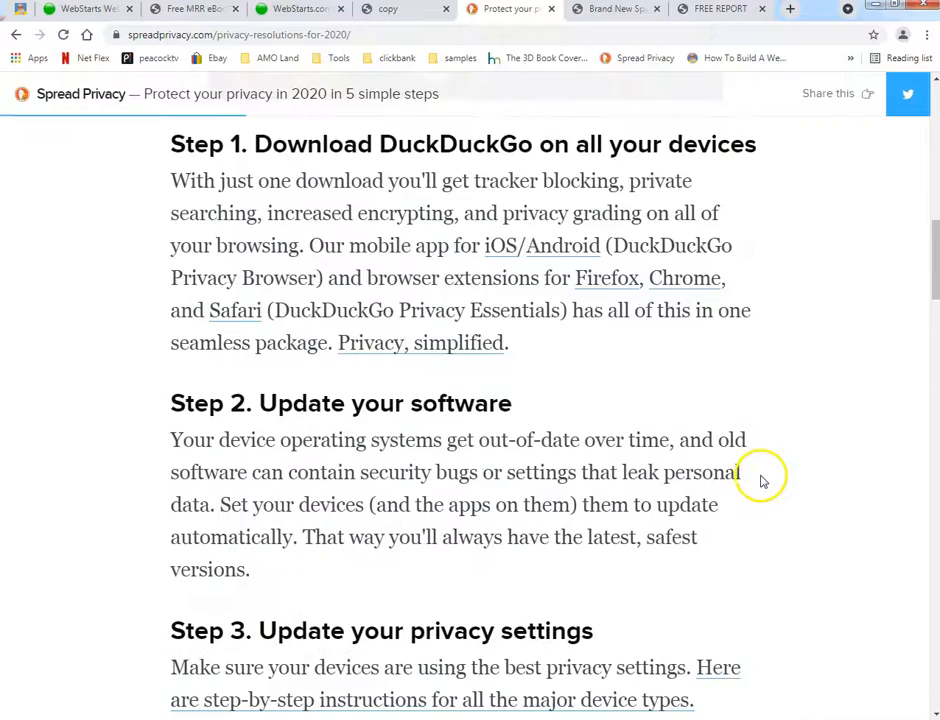
{"action": "scroll", "coordinate": [760, 481], "scroll_direction": "down", "scroll_amount": 10}
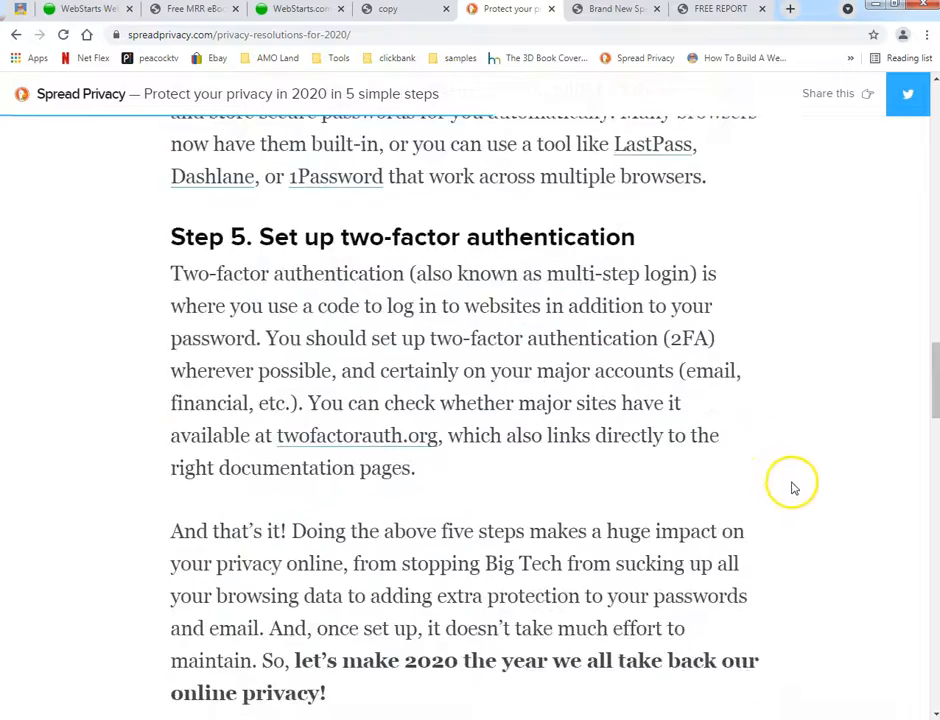
{"action": "scroll", "coordinate": [794, 488], "scroll_direction": "down", "scroll_amount": 11}
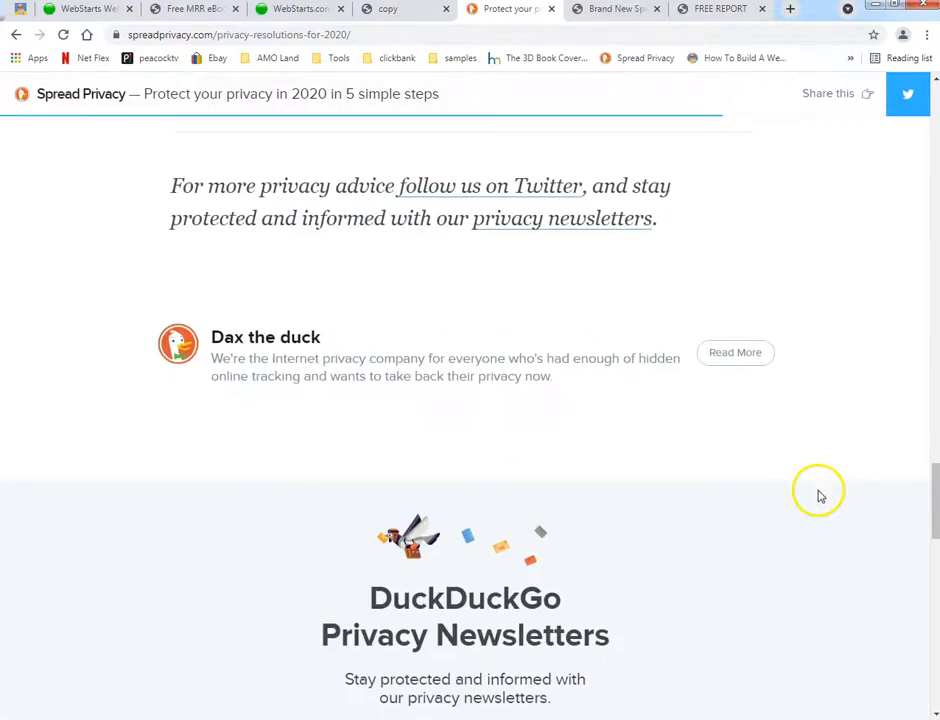
{"action": "scroll", "coordinate": [818, 496], "scroll_direction": "up", "scroll_amount": 20}
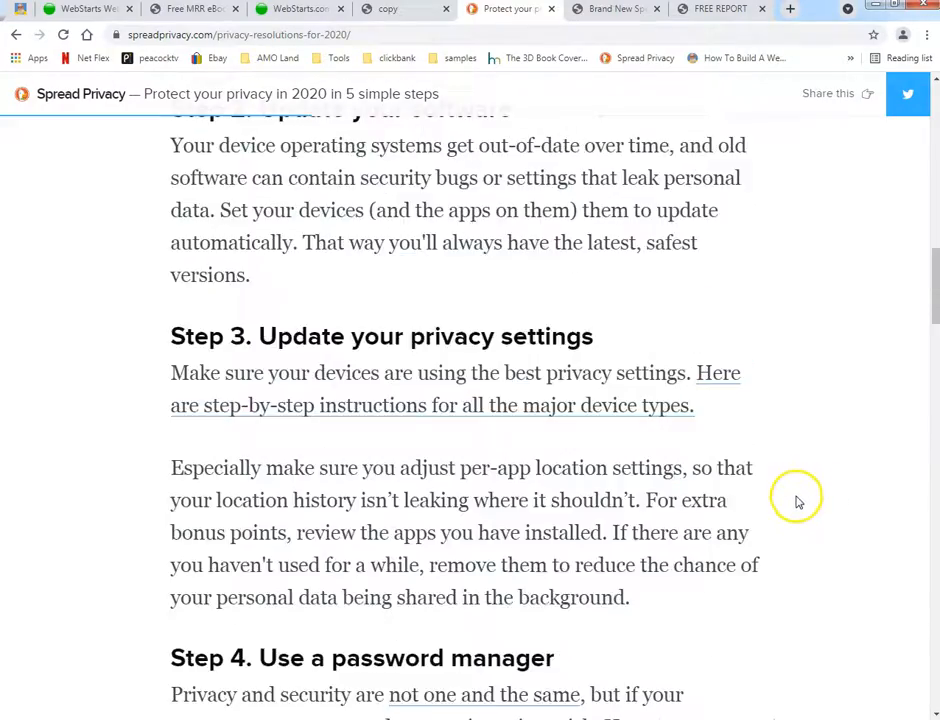
{"action": "scroll", "coordinate": [798, 502], "scroll_direction": "up", "scroll_amount": 8}
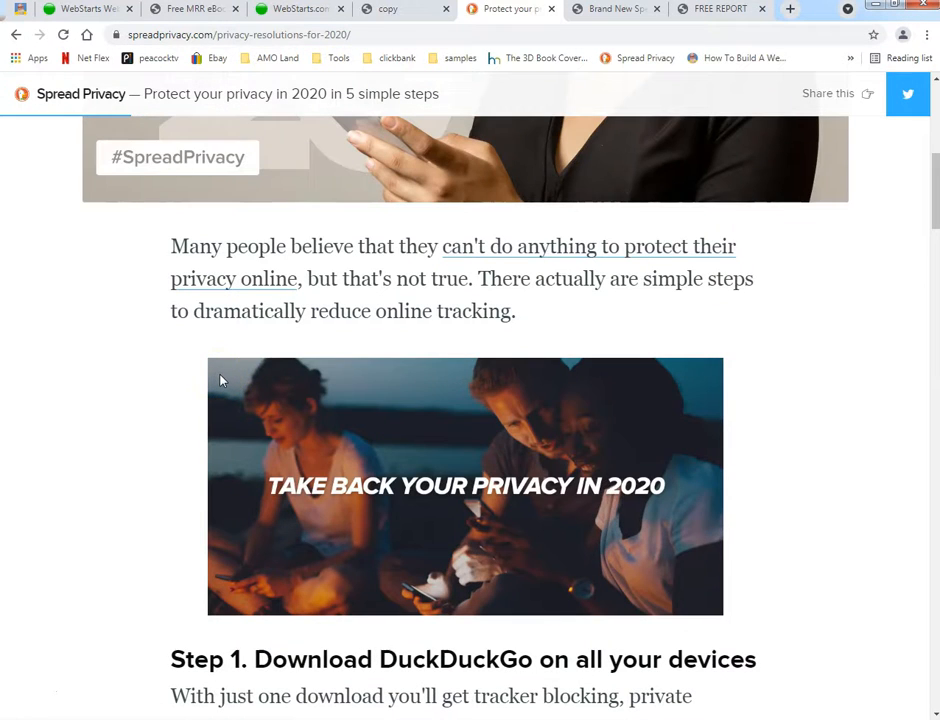
{"action": "key", "text": "ctrl+minus"}
{"action": "key", "text": "ctrl+plus"}
{"action": "left_click", "coordinate": [38, 409]}
{"action": "scroll", "coordinate": [40, 412], "scroll_direction": "down", "scroll_amount": 3}
{"action": "scroll", "coordinate": [38, 412], "scroll_direction": "up", "scroll_amount": 7}
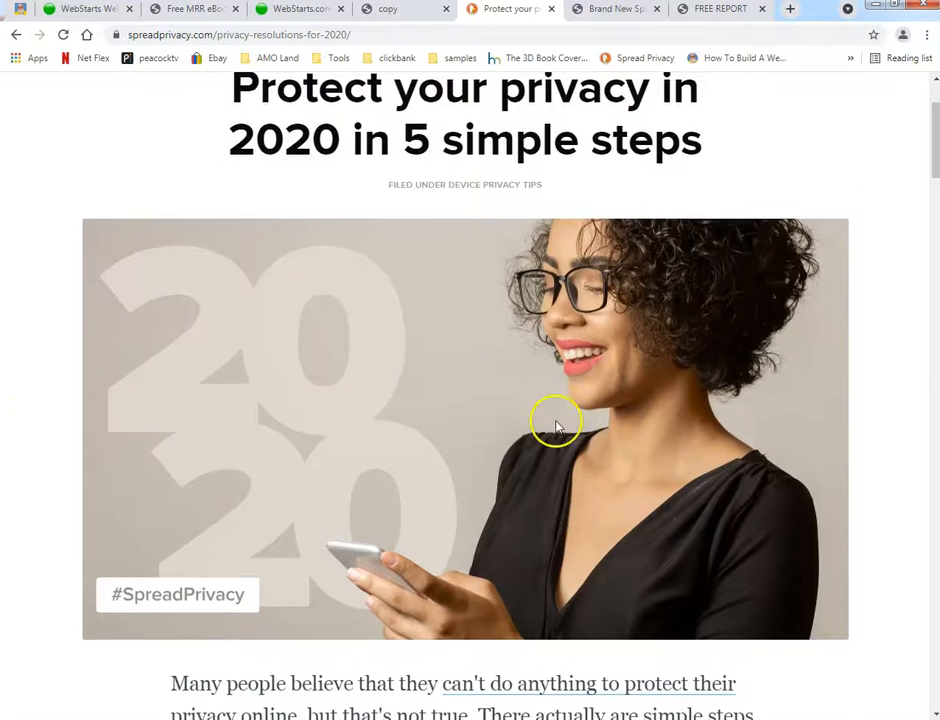
Step: Reexamine the "Protect your privacy in 2020 in 5 simple steps" article's header image, intro banner, five steps and closing image, returning to its title
{"action": "scroll", "coordinate": [848, 488], "scroll_direction": "down", "scroll_amount": 7}
{"action": "scroll", "coordinate": [846, 490], "scroll_direction": "down", "scroll_amount": 6}
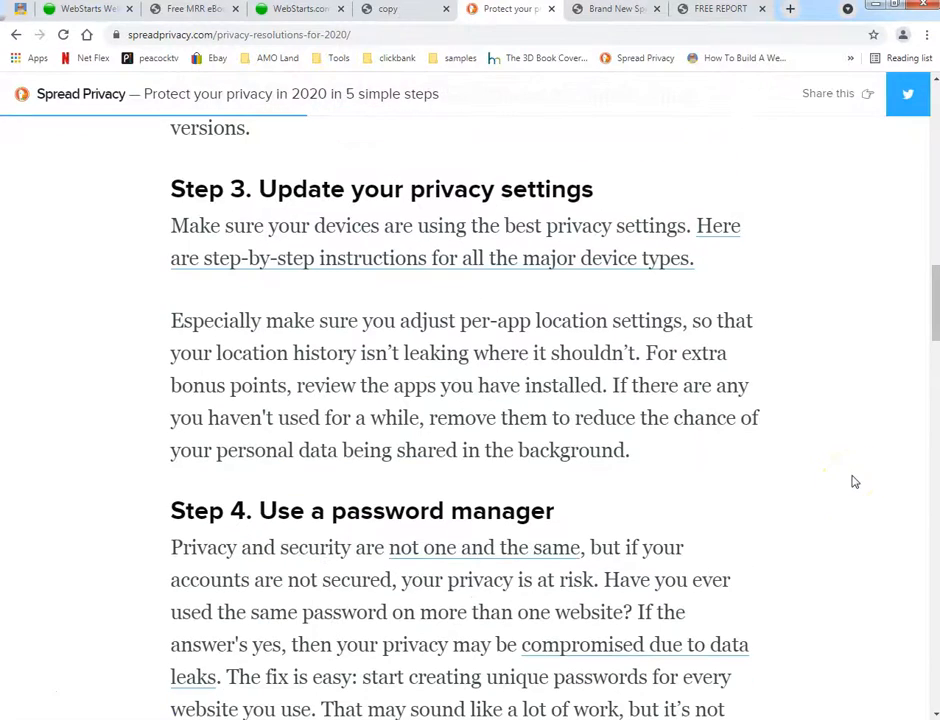
{"action": "scroll", "coordinate": [852, 481], "scroll_direction": "up", "scroll_amount": 10}
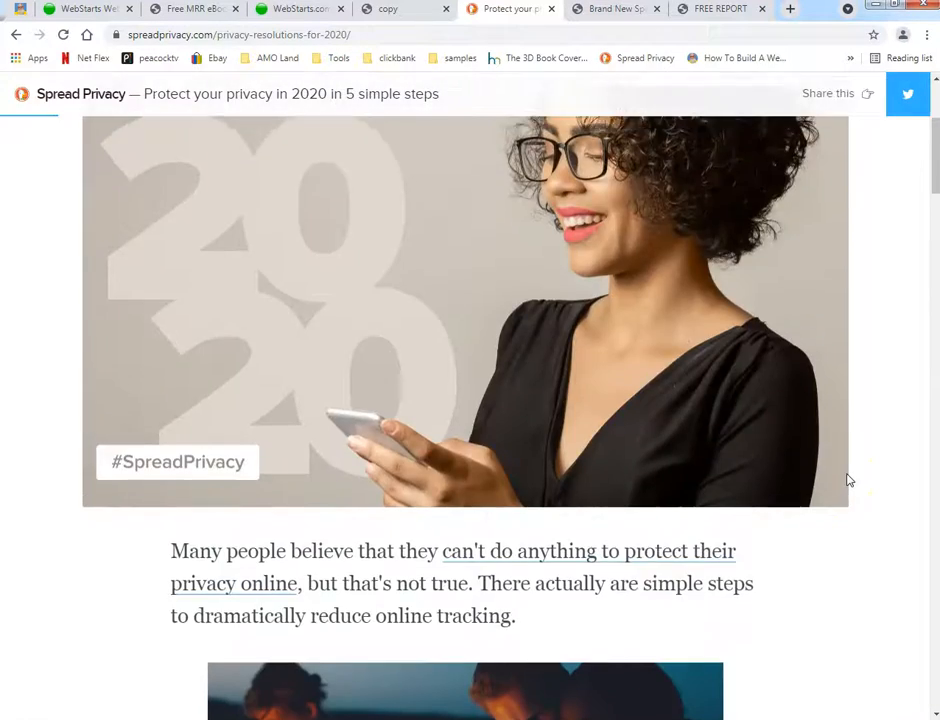
{"action": "scroll", "coordinate": [847, 480], "scroll_direction": "up", "scroll_amount": 3}
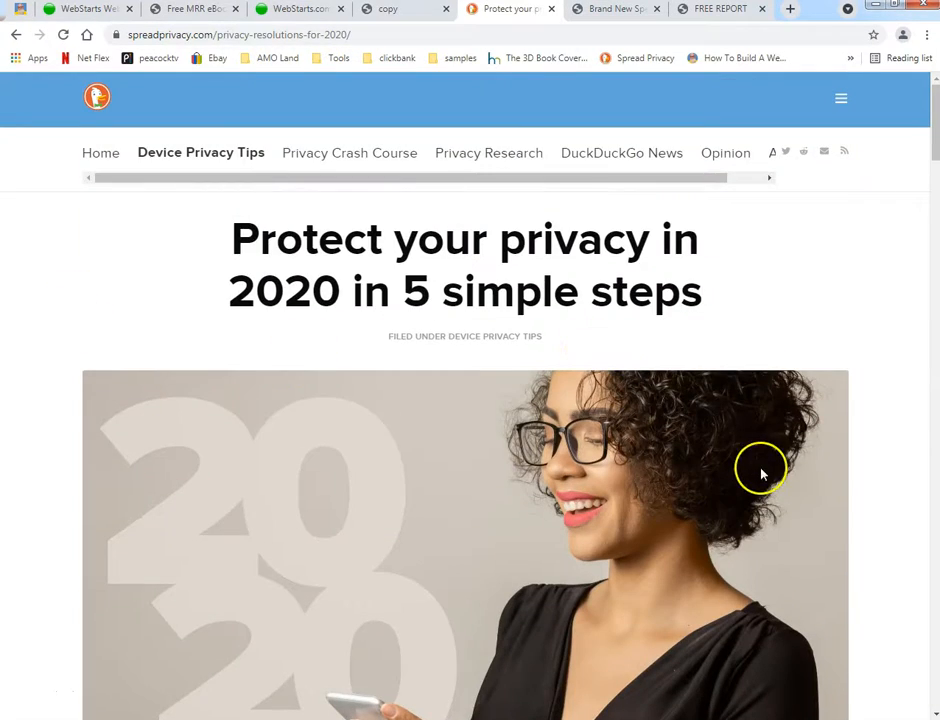
{"action": "scroll", "coordinate": [758, 464], "scroll_direction": "down", "scroll_amount": 8}
{"action": "scroll", "coordinate": [778, 442], "scroll_direction": "down", "scroll_amount": 2}
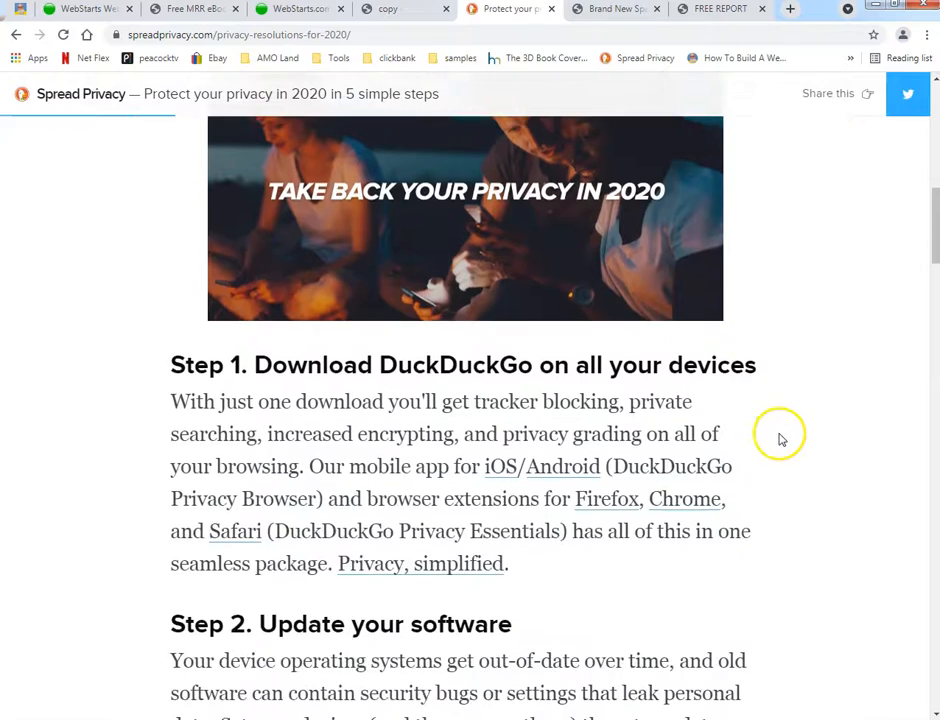
{"action": "scroll", "coordinate": [555, 478], "scroll_direction": "down", "scroll_amount": 7}
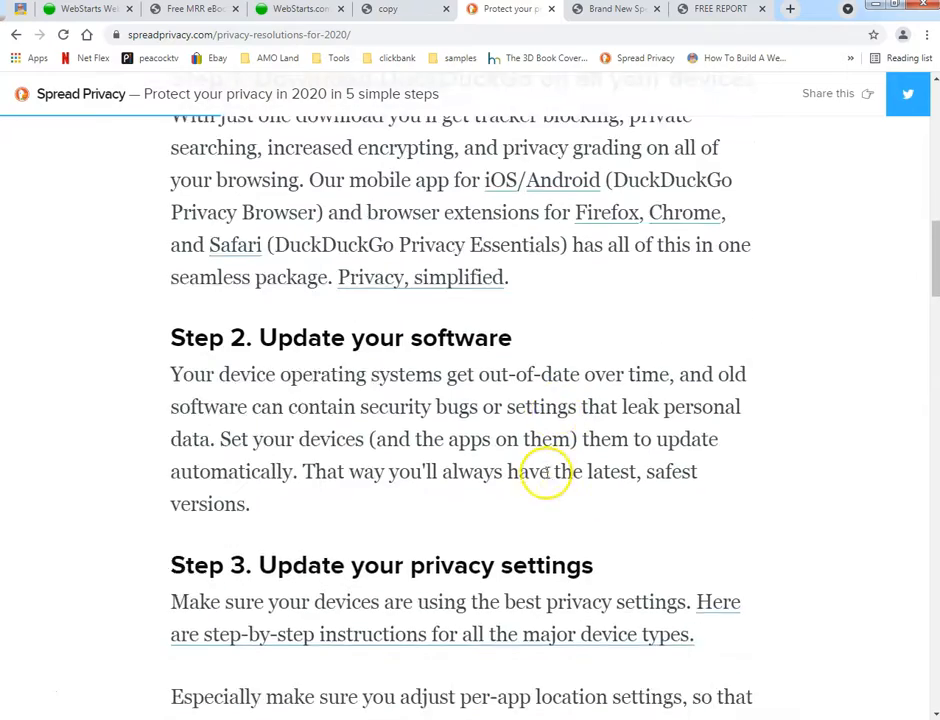
{"action": "scroll", "coordinate": [555, 478], "scroll_direction": "down", "scroll_amount": 9}
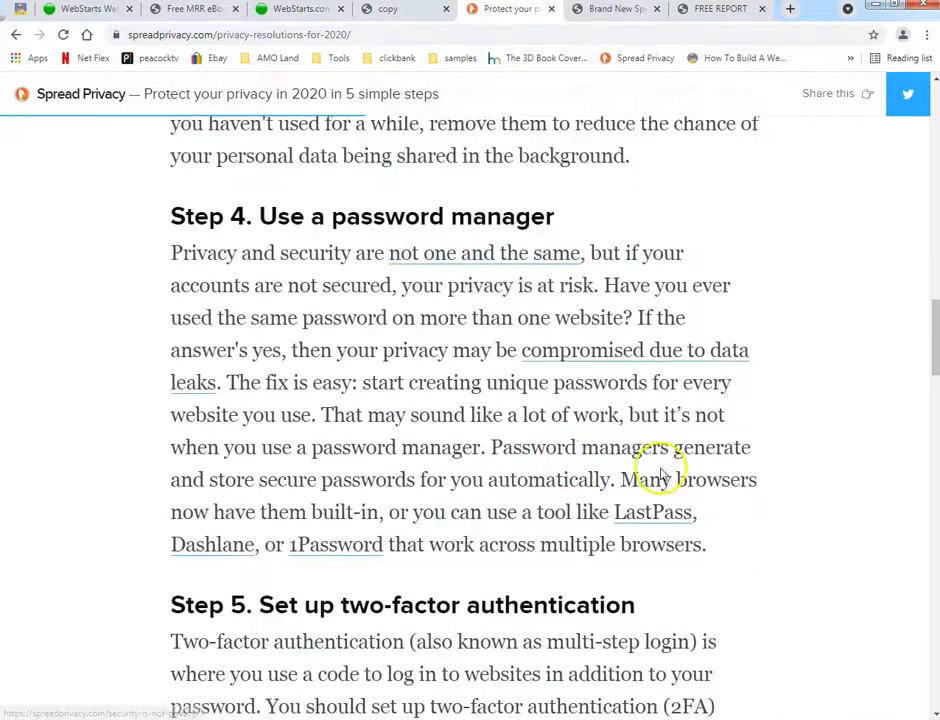
{"action": "scroll", "coordinate": [741, 496], "scroll_direction": "down", "scroll_amount": 1}
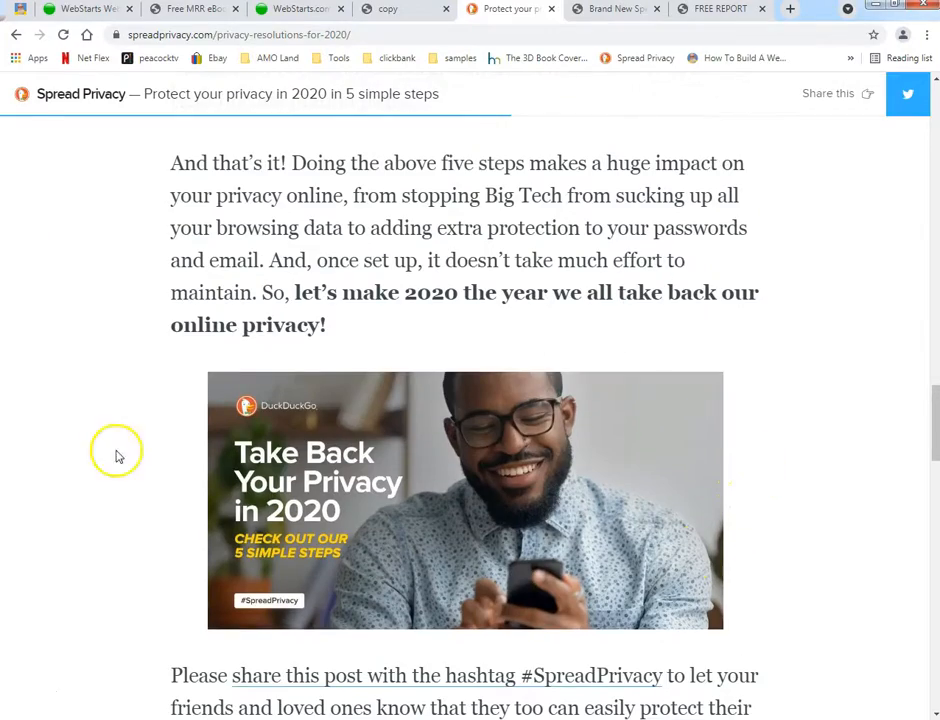
{"action": "scroll", "coordinate": [73, 445], "scroll_direction": "down", "scroll_amount": 6}
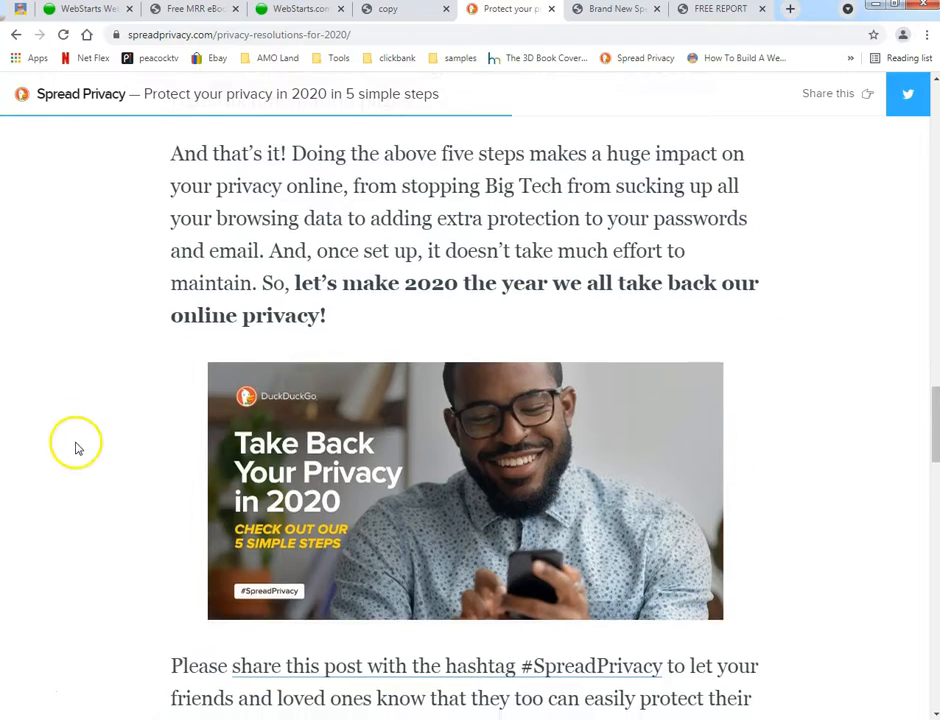
{"action": "scroll", "coordinate": [462, 472], "scroll_direction": "up", "scroll_amount": 15}
{"action": "scroll", "coordinate": [480, 490], "scroll_direction": "up", "scroll_amount": 20}
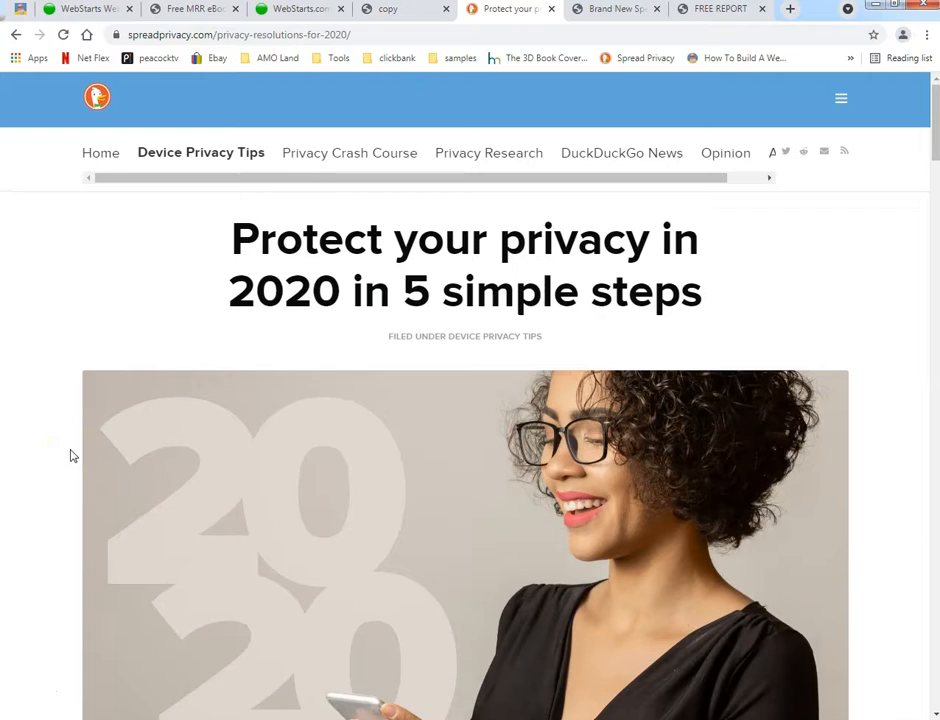
{"action": "scroll", "coordinate": [338, 405], "scroll_direction": "down", "scroll_amount": 9}
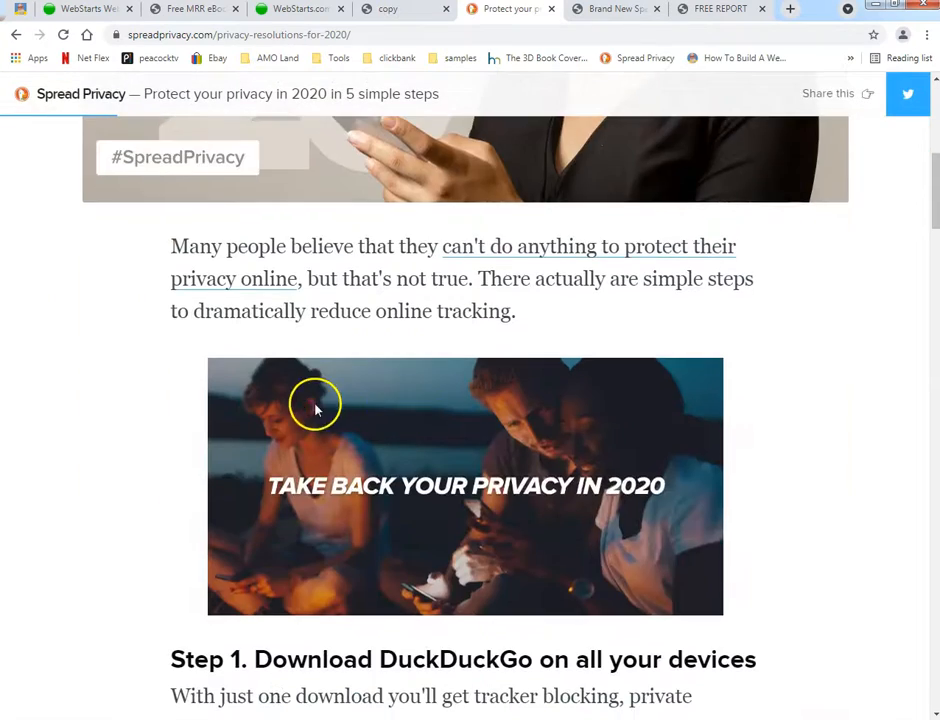
{"action": "scroll", "coordinate": [462, 462], "scroll_direction": "down", "scroll_amount": 4}
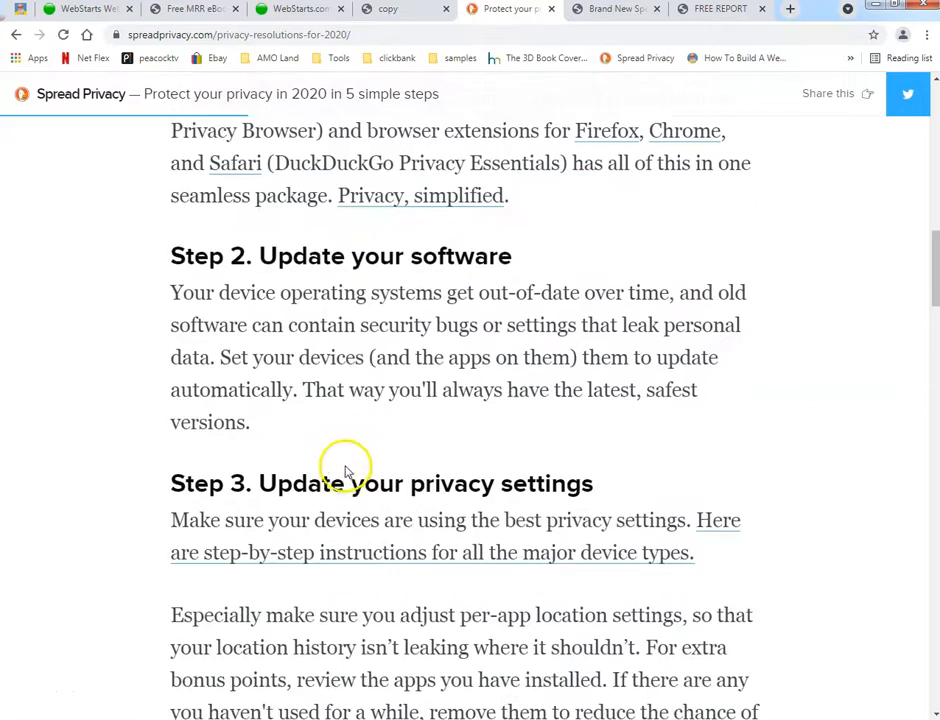
{"action": "scroll", "coordinate": [346, 465], "scroll_direction": "up", "scroll_amount": 2}
{"action": "scroll", "coordinate": [186, 485], "scroll_direction": "up", "scroll_amount": 10}
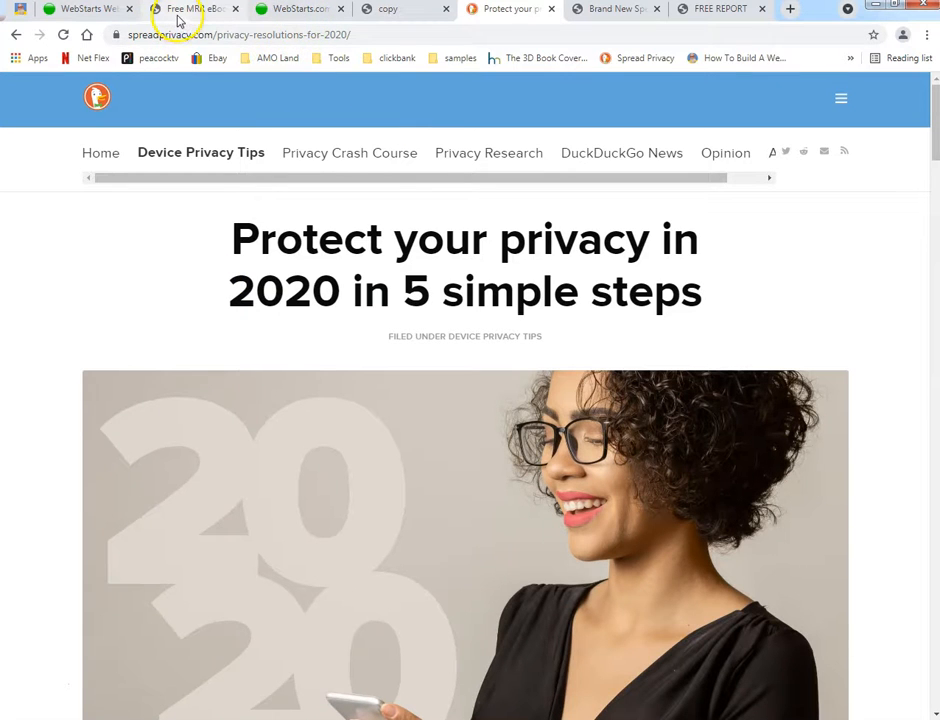
Step: Switch back to the WebStarts editor and show the three image cards below the page headline
{"action": "left_click", "coordinate": [306, 12]}
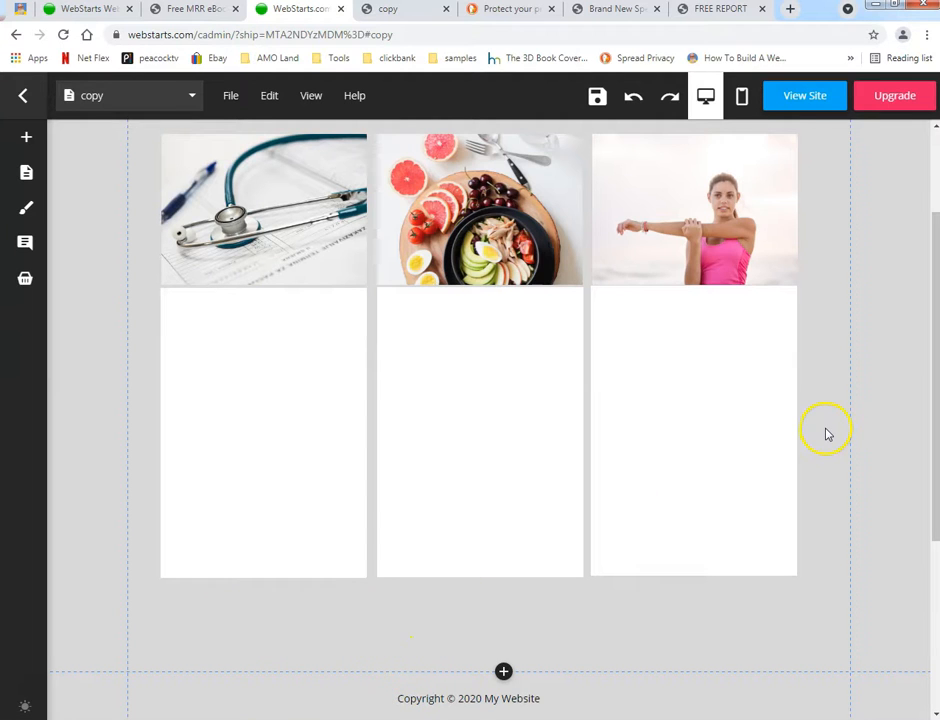
{"action": "scroll", "coordinate": [829, 428], "scroll_direction": "up", "scroll_amount": 2}
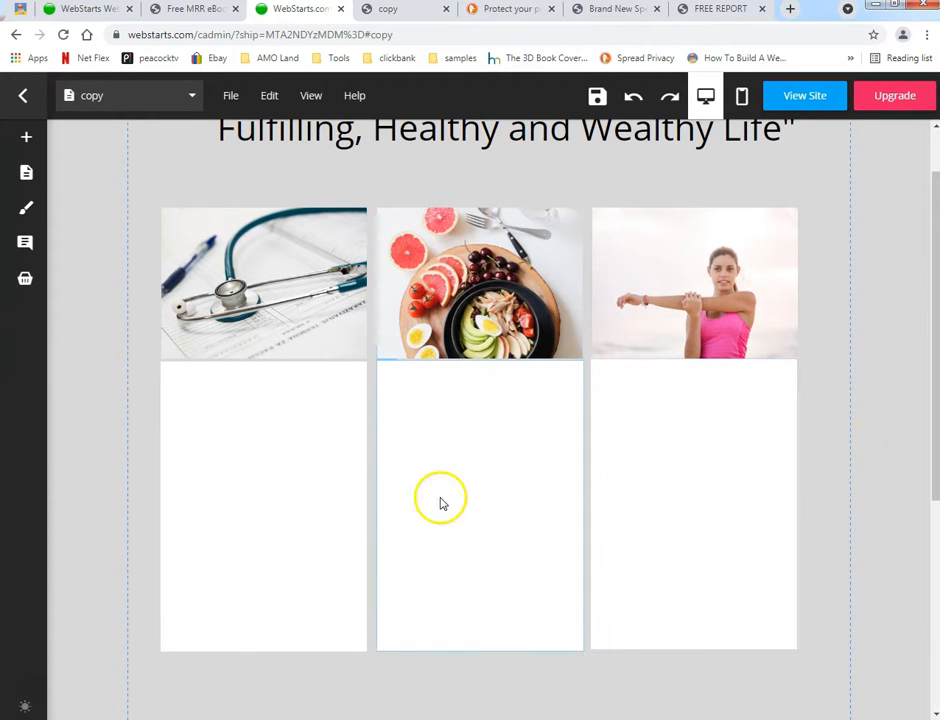
{"action": "left_click", "coordinate": [285, 507]}
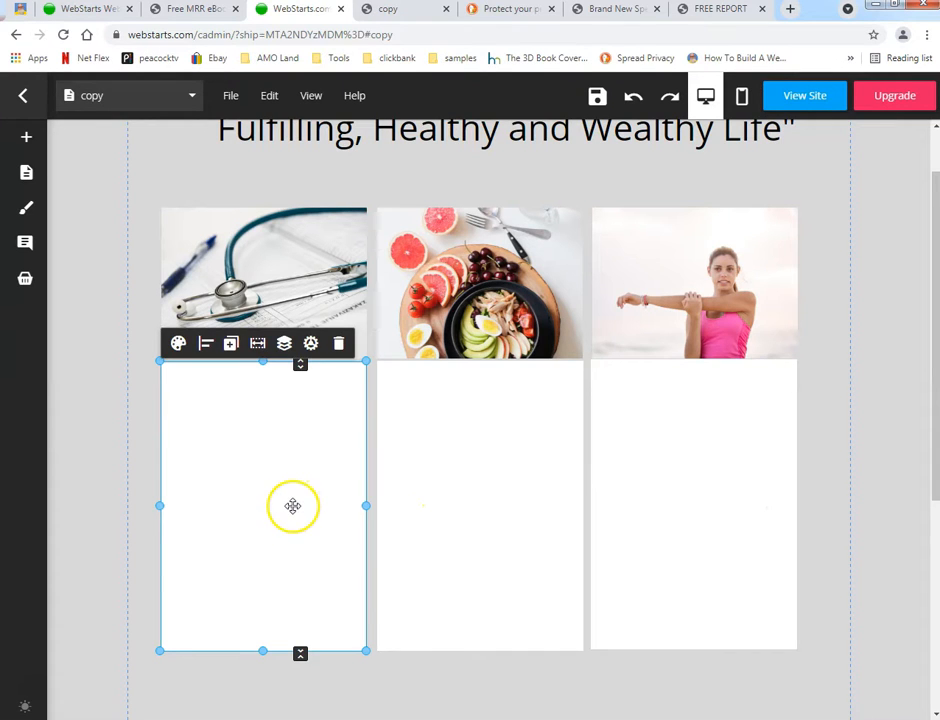
{"action": "left_click", "coordinate": [457, 478], "text": "shift"}
{"action": "left_click", "coordinate": [665, 466], "text": "shift"}
{"action": "left_click", "coordinate": [663, 268], "text": "shift"}
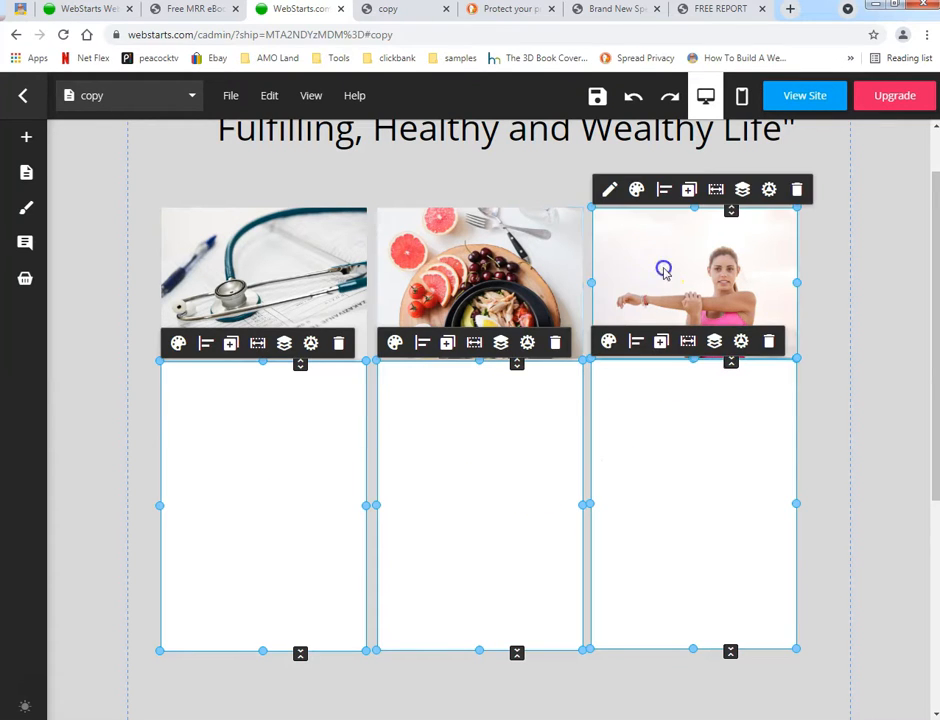
{"action": "left_click", "coordinate": [474, 254], "text": "shift"}
{"action": "left_click", "coordinate": [314, 270], "text": "shift"}
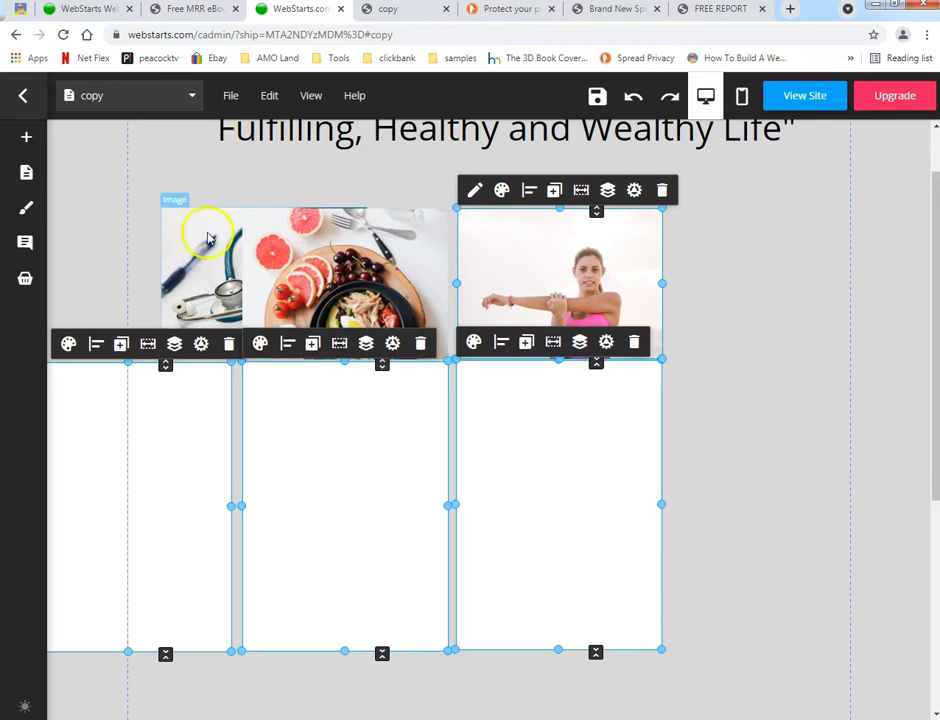
{"action": "left_click", "coordinate": [632, 100]}
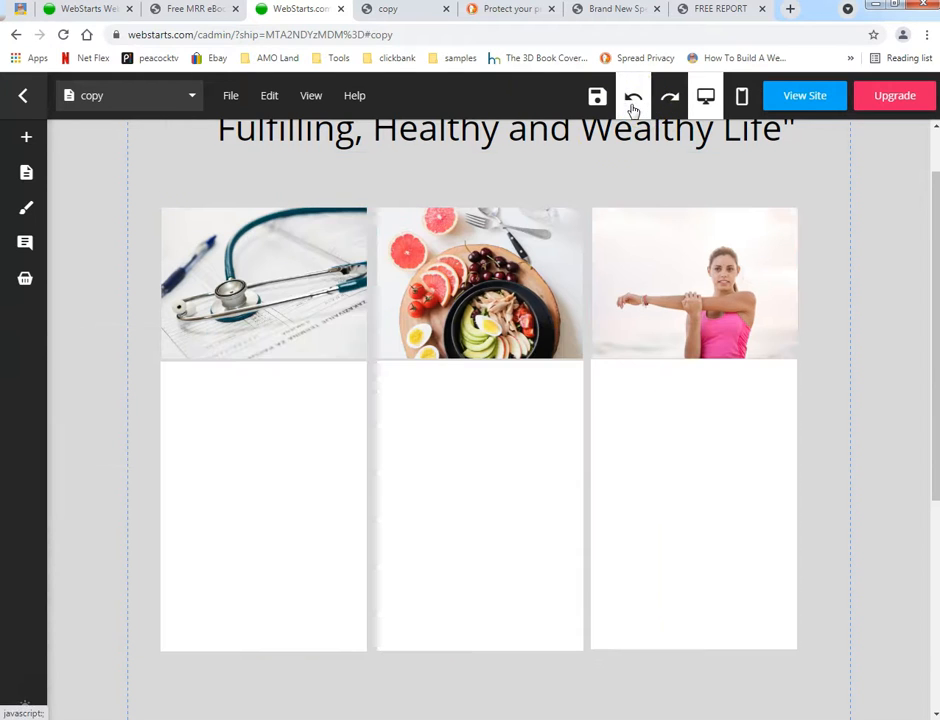
Step: Move the three card images and white boxes together so the images sit at about X 67, 360 and 652, Y 216, and save the page
{"action": "left_click", "coordinate": [276, 305]}
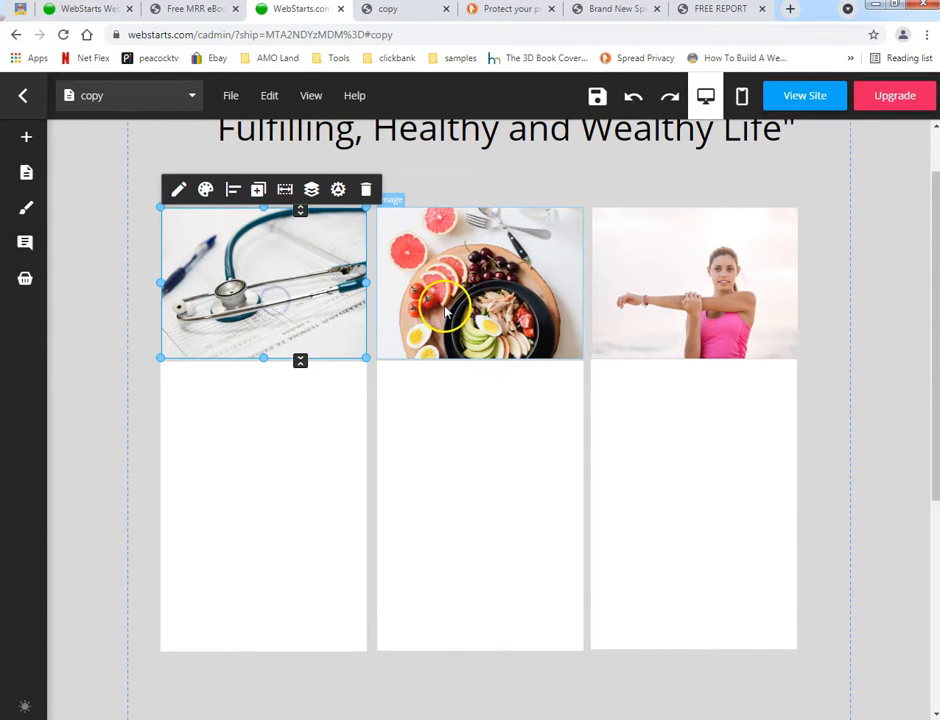
{"action": "left_click", "coordinate": [497, 280], "text": "shift"}
{"action": "left_click", "coordinate": [657, 277], "text": "shift"}
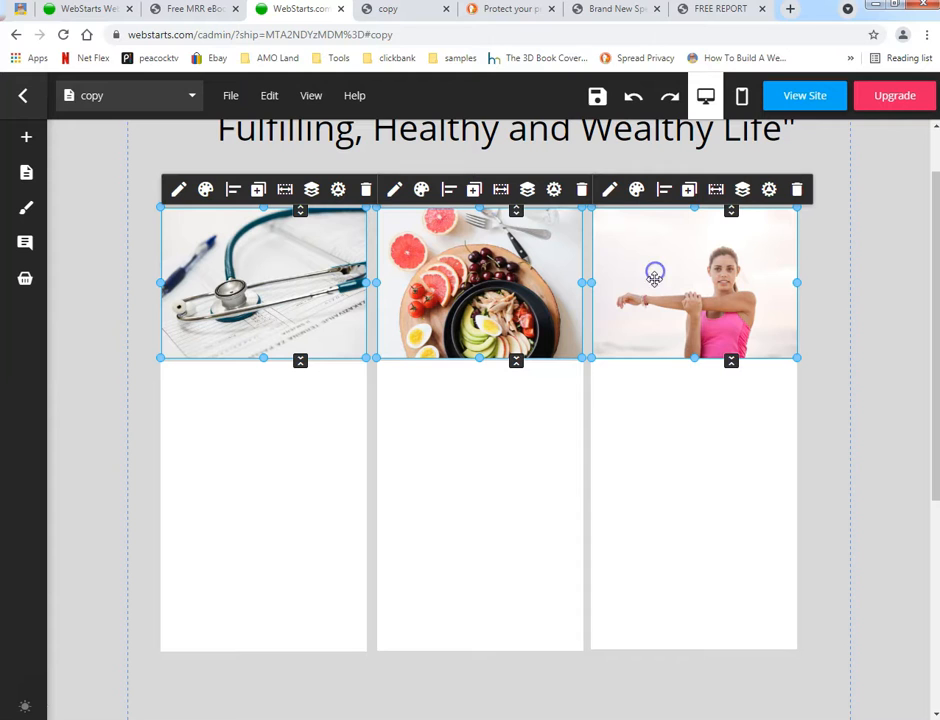
{"action": "left_click", "coordinate": [650, 417], "text": "shift"}
{"action": "left_click", "coordinate": [506, 413], "text": "shift"}
{"action": "left_click", "coordinate": [342, 428], "text": "shift"}
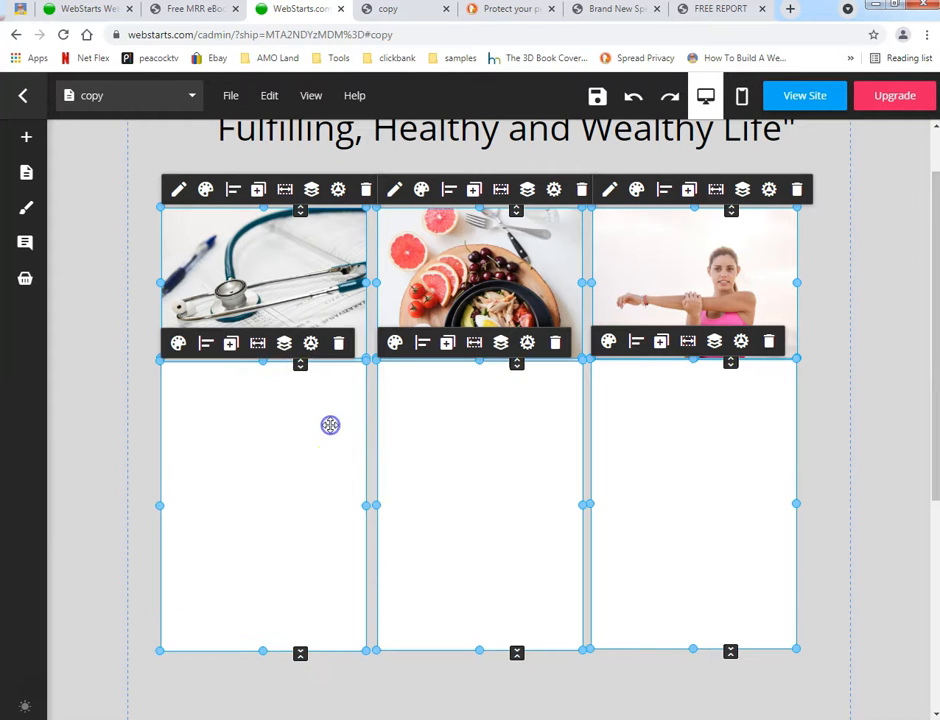
{"action": "mouse_move", "coordinate": [455, 413]}
{"action": "left_mouse_down"}
{"action": "mouse_move", "coordinate": [485, 413]}
{"action": "mouse_move", "coordinate": [473, 413]}
{"action": "left_mouse_up"}
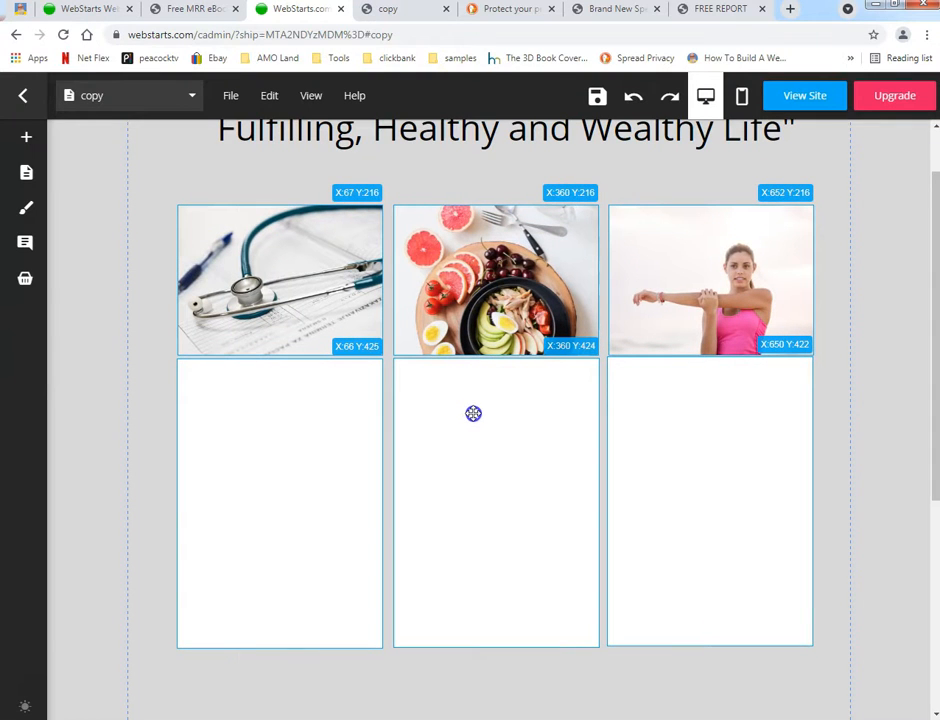
{"action": "left_click_drag", "start_coordinate": [473, 413], "coordinate": [473, 413]}
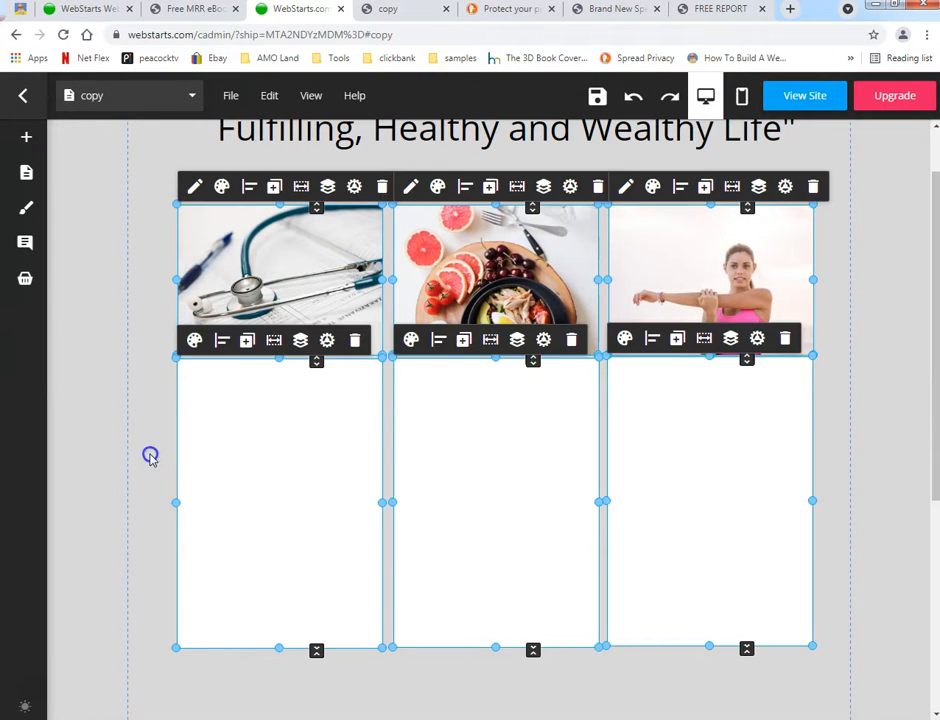
{"action": "left_click", "coordinate": [150, 456]}
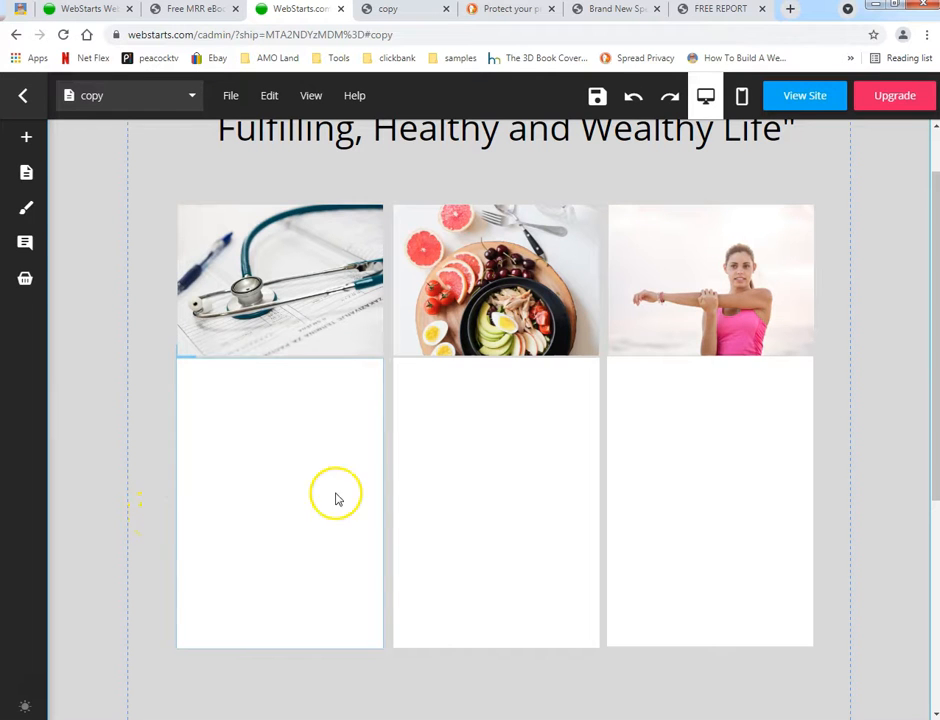
{"action": "left_click", "coordinate": [605, 100]}
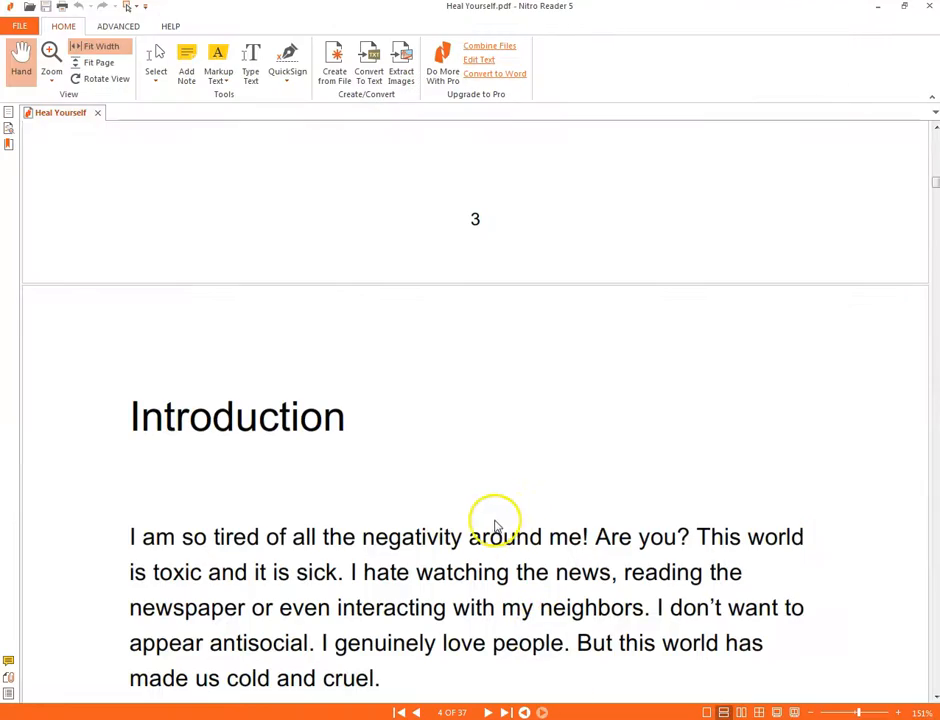
Step: In the Heal Yourself PDF in Nitro Reader, go past the introduction to Chapter 1 and copy the heading text "Know Thy Self"
{"action": "scroll", "coordinate": [497, 505], "scroll_direction": "down", "scroll_amount": 5}
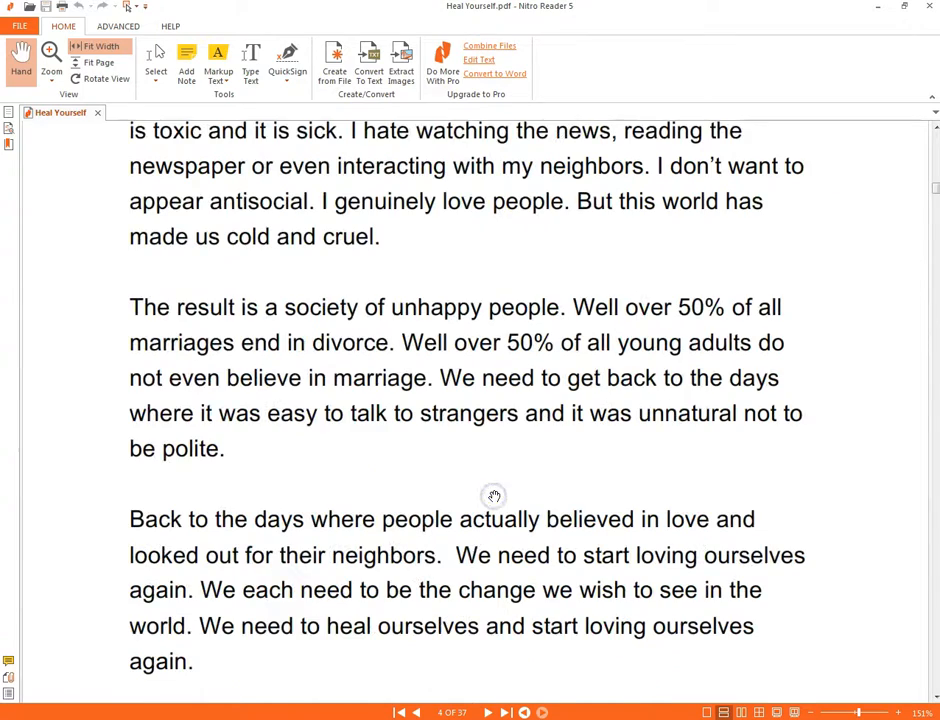
{"action": "scroll", "coordinate": [494, 496], "scroll_direction": "up", "scroll_amount": 2}
{"action": "scroll", "coordinate": [485, 503], "scroll_direction": "up", "scroll_amount": 2}
{"action": "scroll", "coordinate": [490, 505], "scroll_direction": "down", "scroll_amount": 10}
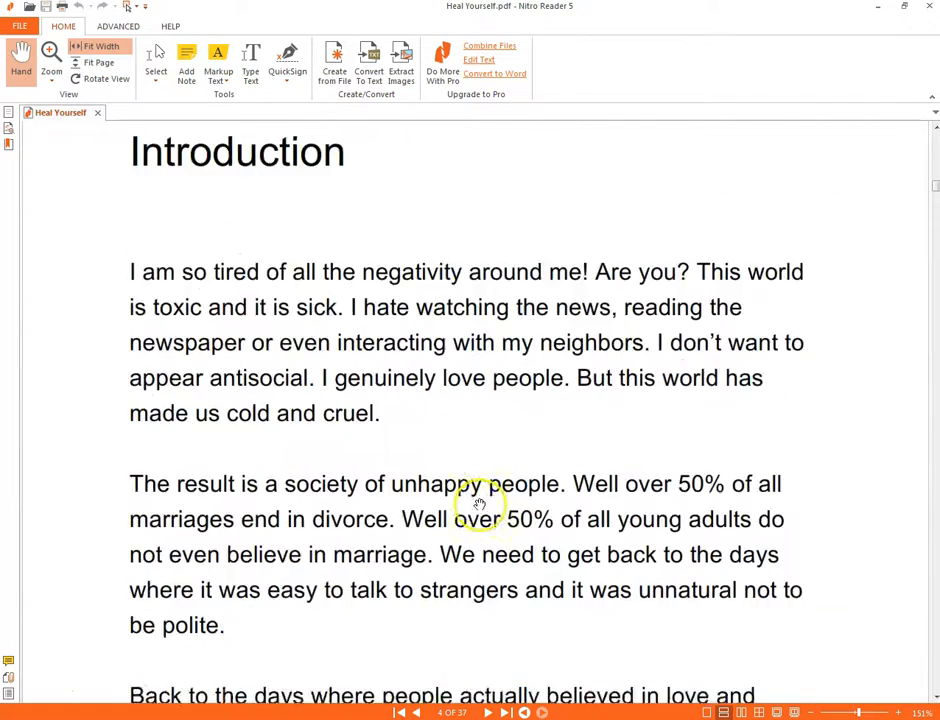
{"action": "scroll", "coordinate": [503, 497], "scroll_direction": "down", "scroll_amount": 12}
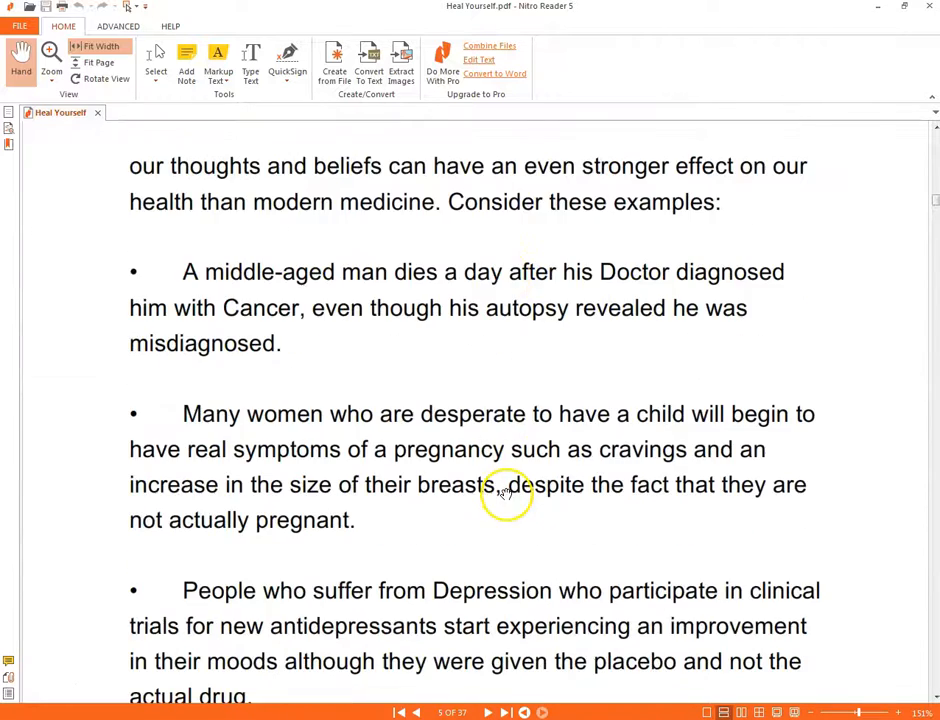
{"action": "scroll", "coordinate": [510, 494], "scroll_direction": "down", "scroll_amount": 6}
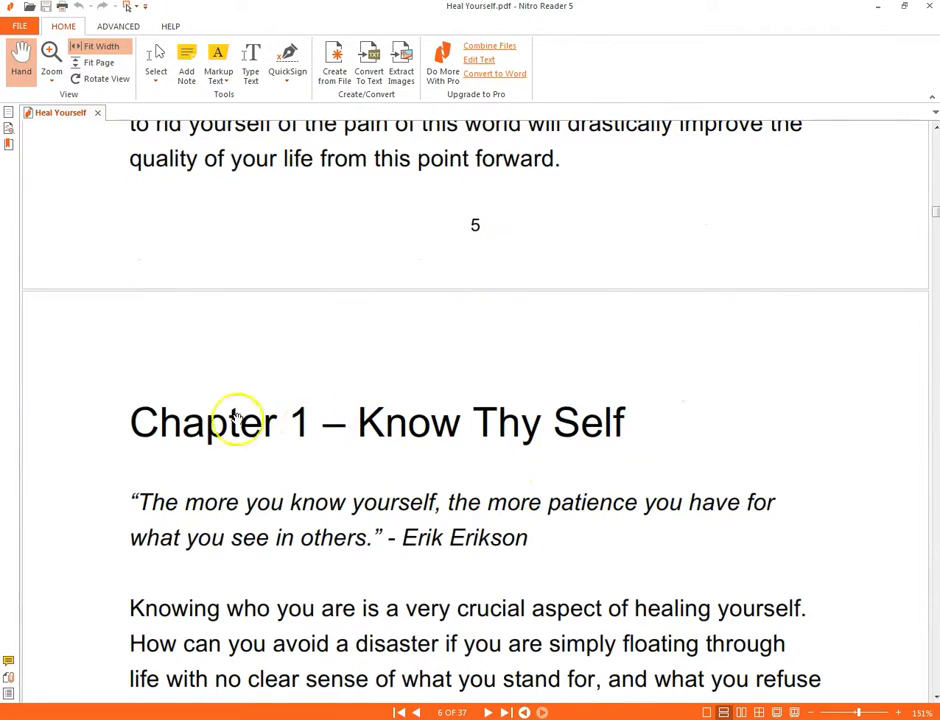
{"action": "left_click", "coordinate": [156, 76]}
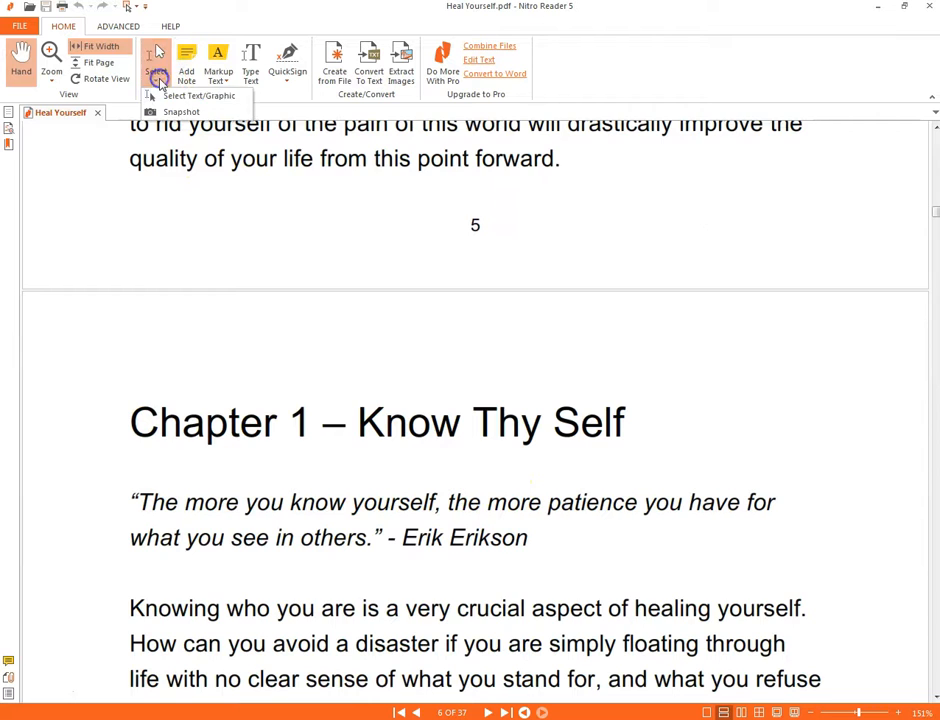
{"action": "left_click", "coordinate": [160, 95]}
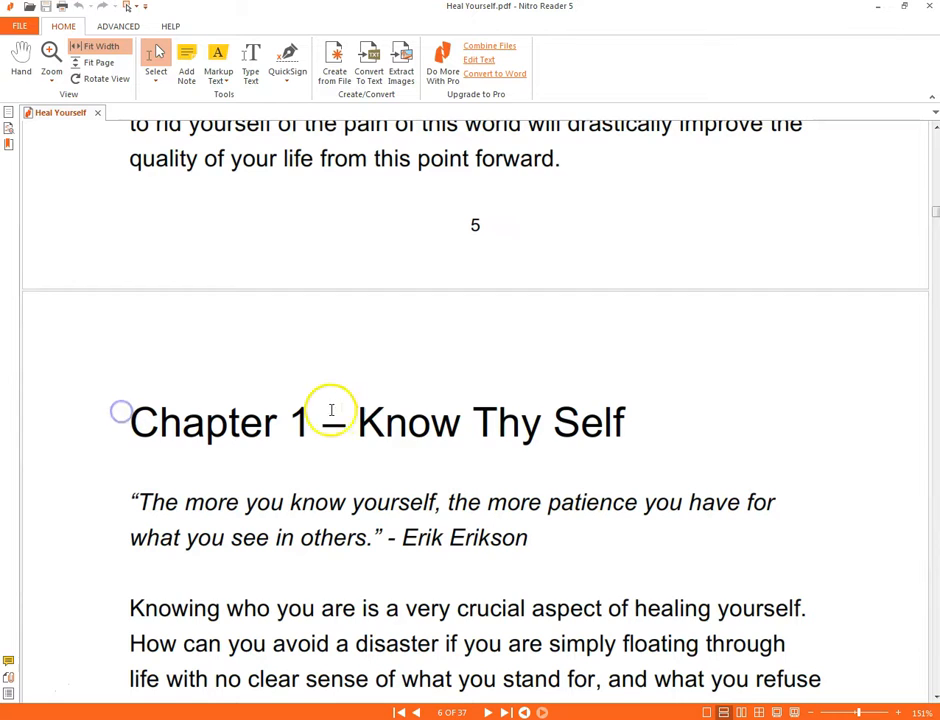
{"action": "left_click_drag", "start_coordinate": [347, 420], "coordinate": [670, 422]}
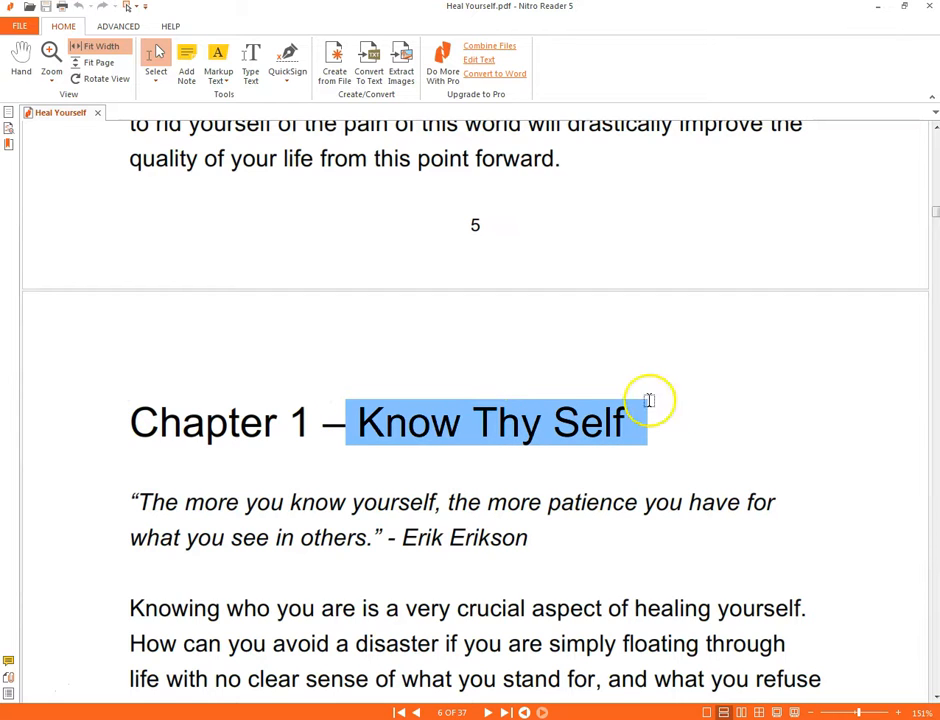
{"action": "right_click", "coordinate": [492, 414]}
{"action": "left_click", "coordinate": [516, 422]}
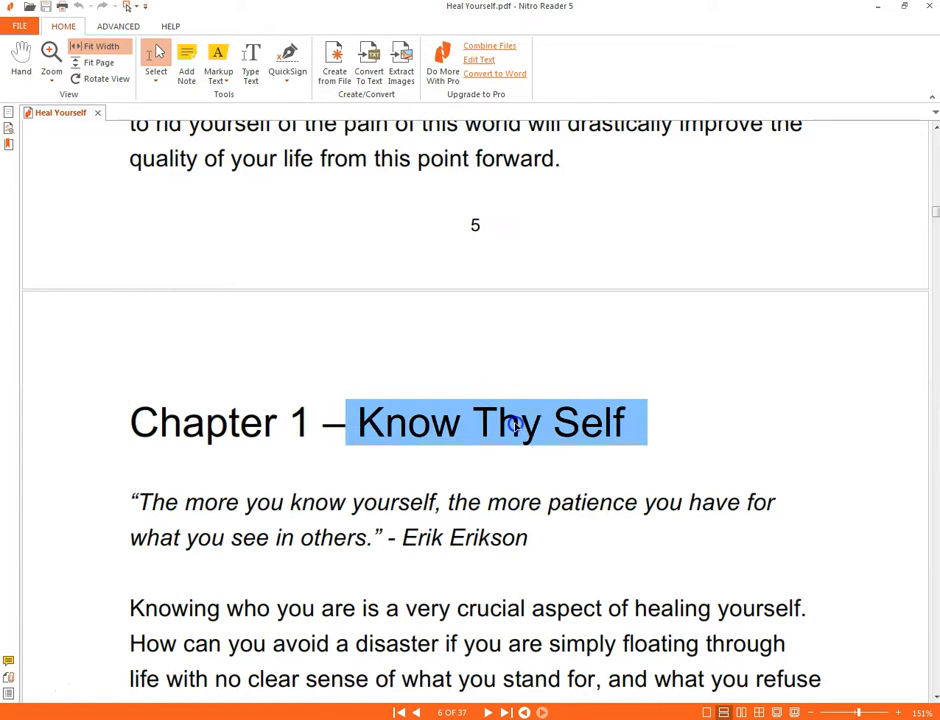
Step: Switch back to the WebStarts editor and add a subheading to the first card's white box, below the stethoscope image
{"action": "key", "text": "alt+Tab"}
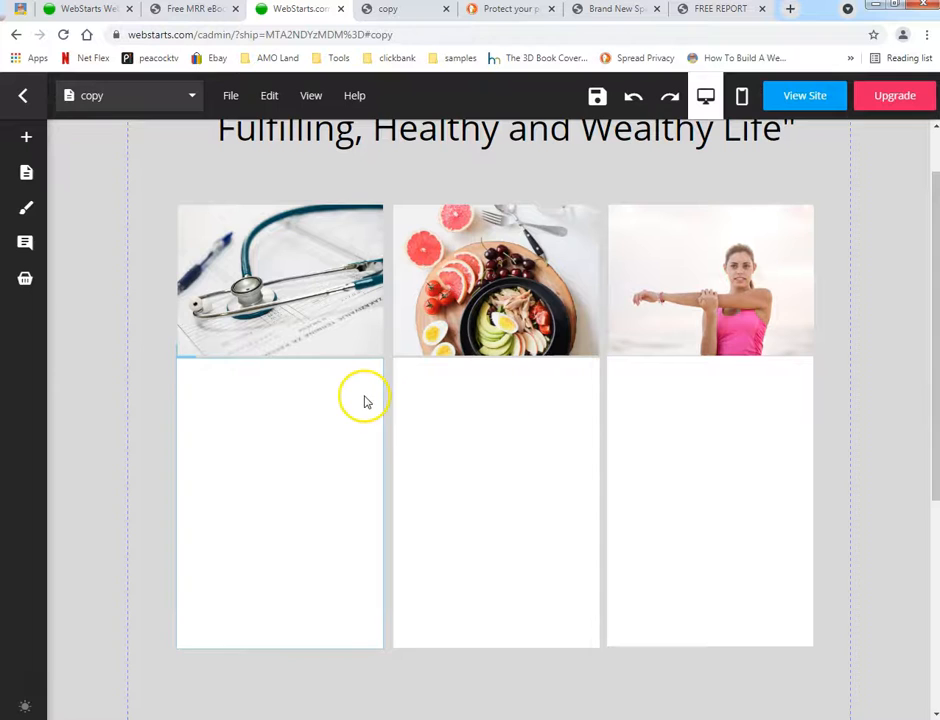
{"action": "mouse_move", "coordinate": [25, 243]}
{"action": "left_click", "coordinate": [58, 137]}
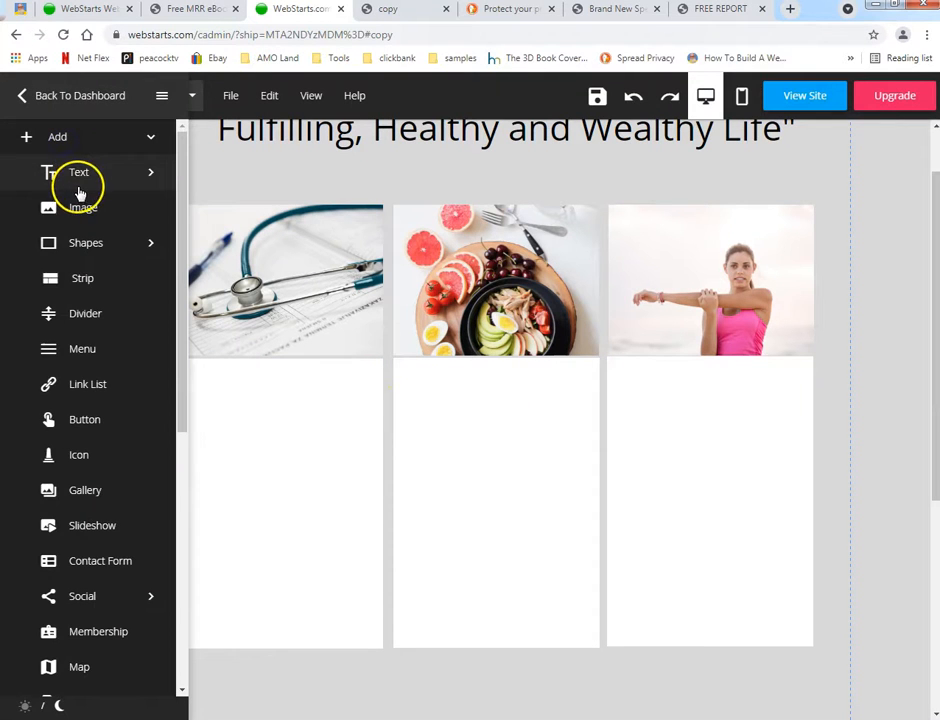
{"action": "left_click", "coordinate": [80, 174]}
{"action": "left_click", "coordinate": [82, 268]}
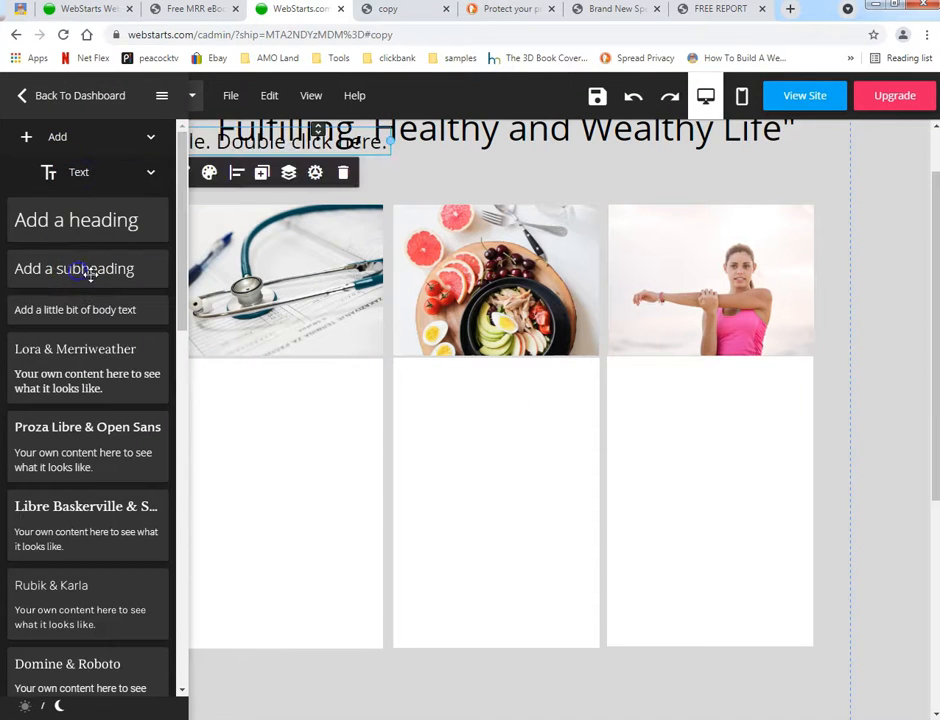
{"action": "left_click_drag", "start_coordinate": [273, 147], "coordinate": [300, 407]}
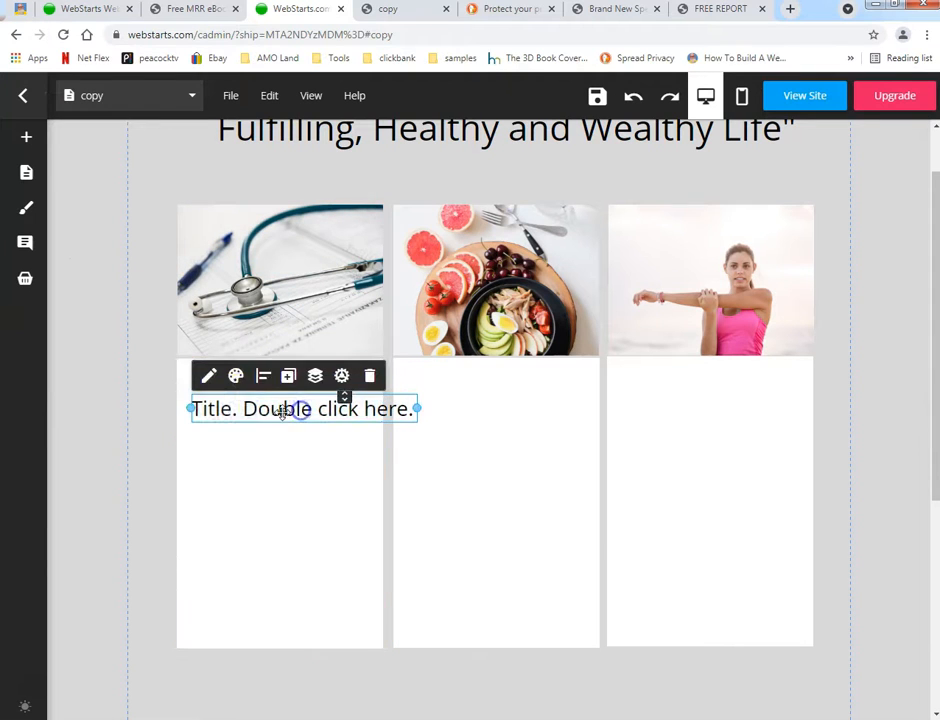
Step: Replace the subheading's text with the copied "Know Thy Self", narrow it to its text and move it up near the card image
{"action": "left_click", "coordinate": [209, 377]}
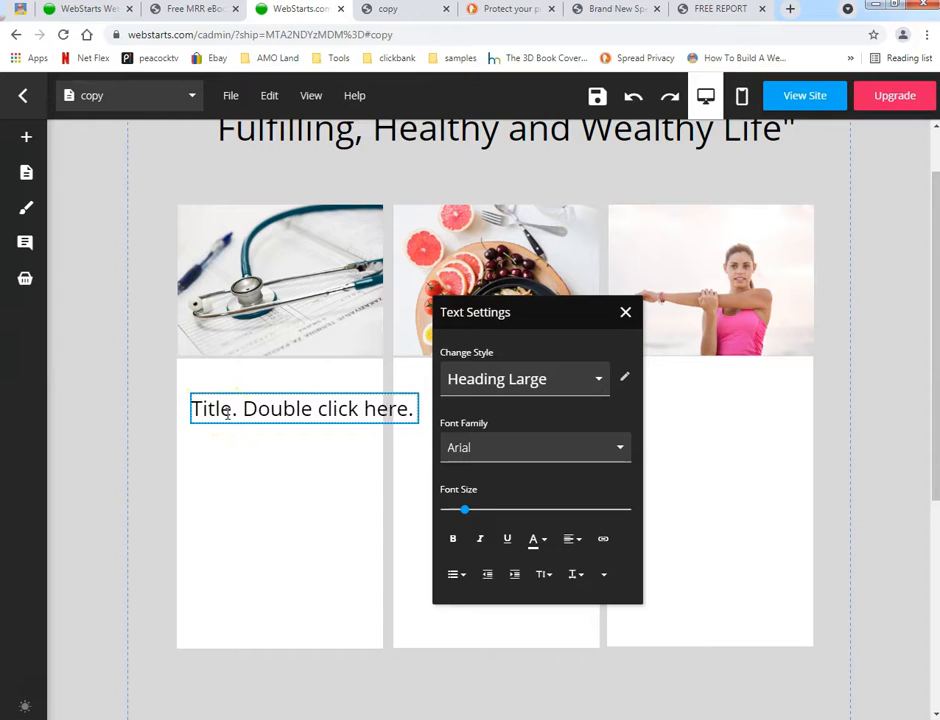
{"action": "double_click", "coordinate": [228, 411]}
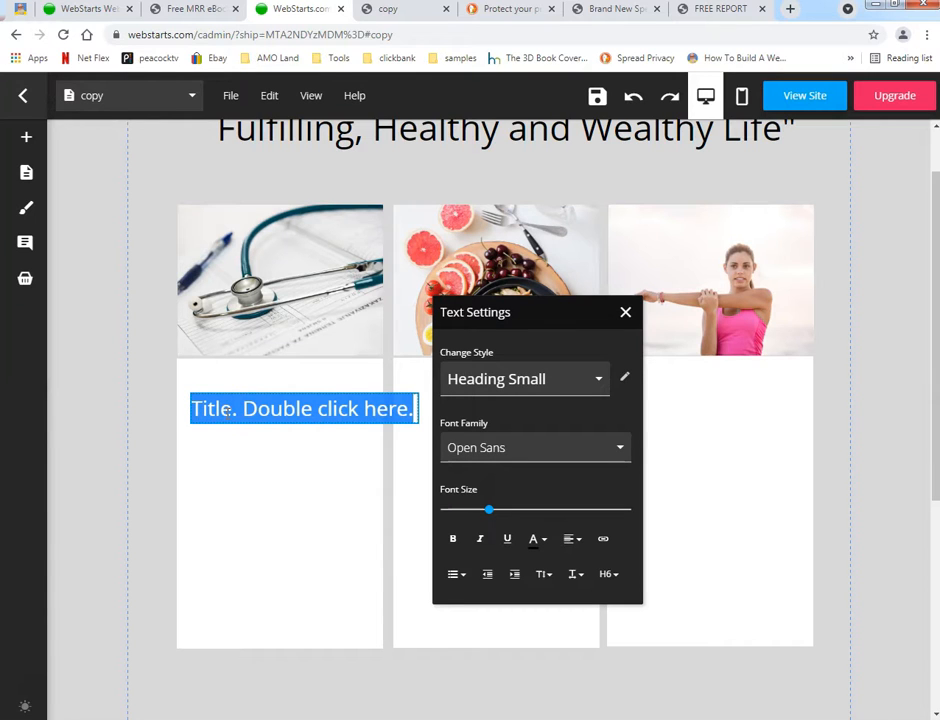
{"action": "key", "text": "ctrl+v"}
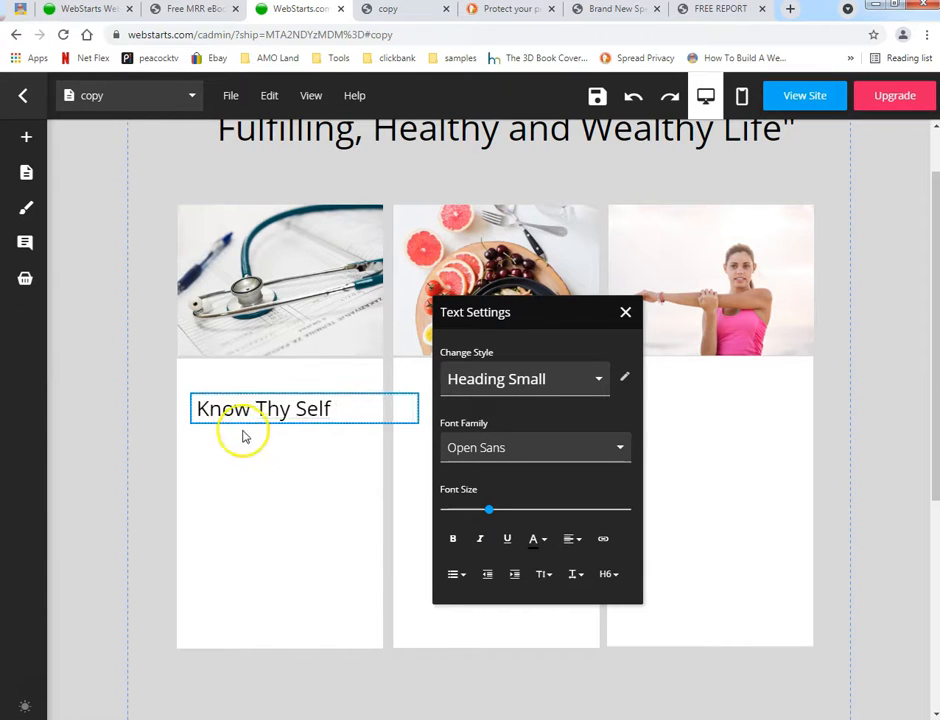
{"action": "left_click", "coordinate": [143, 441]}
{"action": "left_click", "coordinate": [220, 413]}
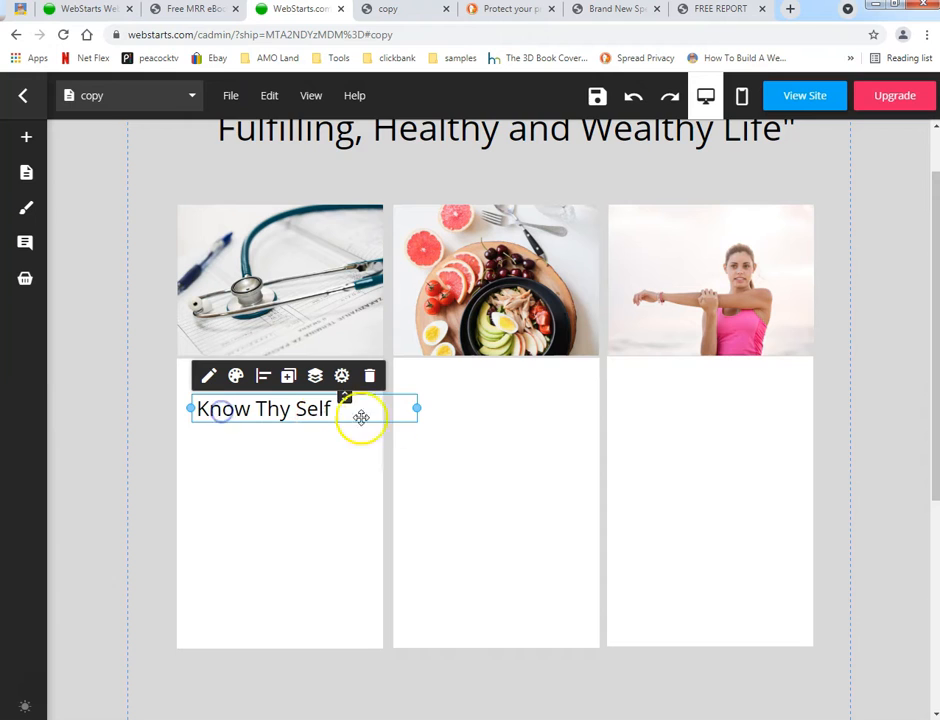
{"action": "left_click_drag", "start_coordinate": [415, 412], "coordinate": [342, 409]}
{"action": "mouse_move", "coordinate": [268, 408]}
{"action": "left_mouse_down"}
{"action": "mouse_move", "coordinate": [285, 386]}
{"action": "mouse_move", "coordinate": [263, 385]}
{"action": "left_mouse_up"}
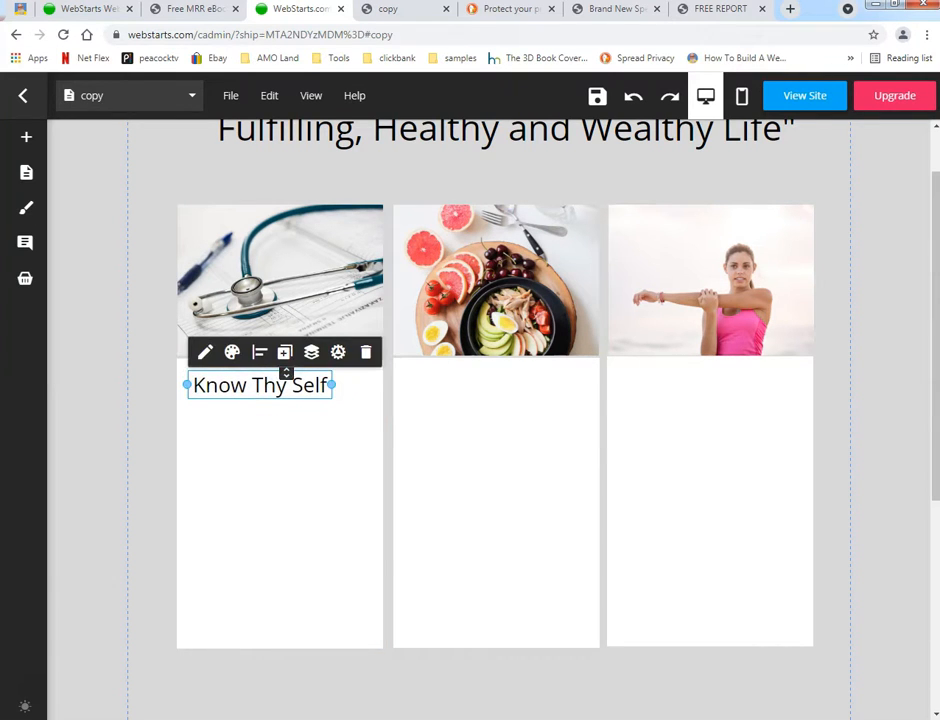
Step: In the Heal Yourself PDF, copy Chapter 1's opening quote and first paragraph, down to "what you refuse to tolerate?"
{"action": "left_click", "coordinate": [545, 717]}
{"action": "scroll", "coordinate": [310, 500], "scroll_direction": "down", "scroll_amount": 1}
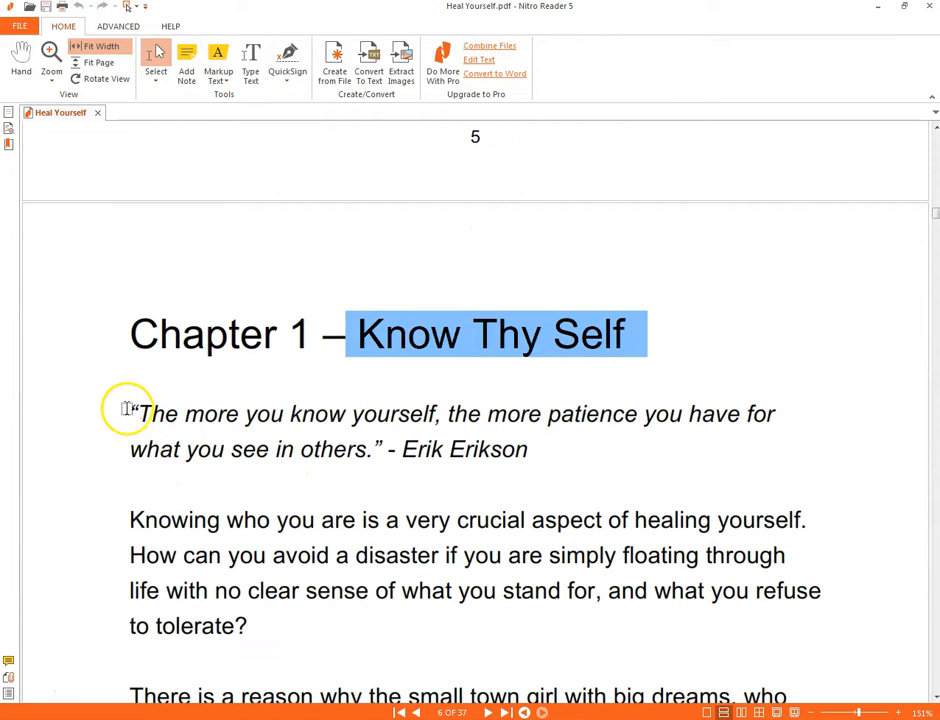
{"action": "left_click_drag", "start_coordinate": [127, 407], "coordinate": [828, 655]}
{"action": "key", "text": "ctrl+c"}
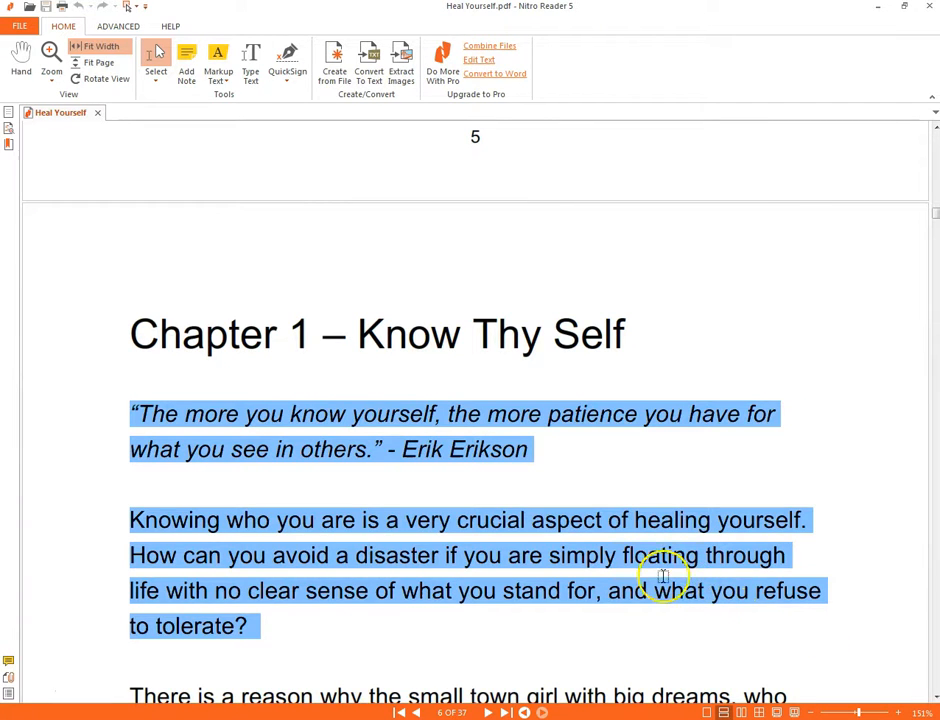
Step: Back in WebStarts, add a body text block below the "Know Thy Self" title and narrow it to fit inside the card
{"action": "key", "text": "alt+Tab"}
{"action": "left_click", "coordinate": [310, 487]}
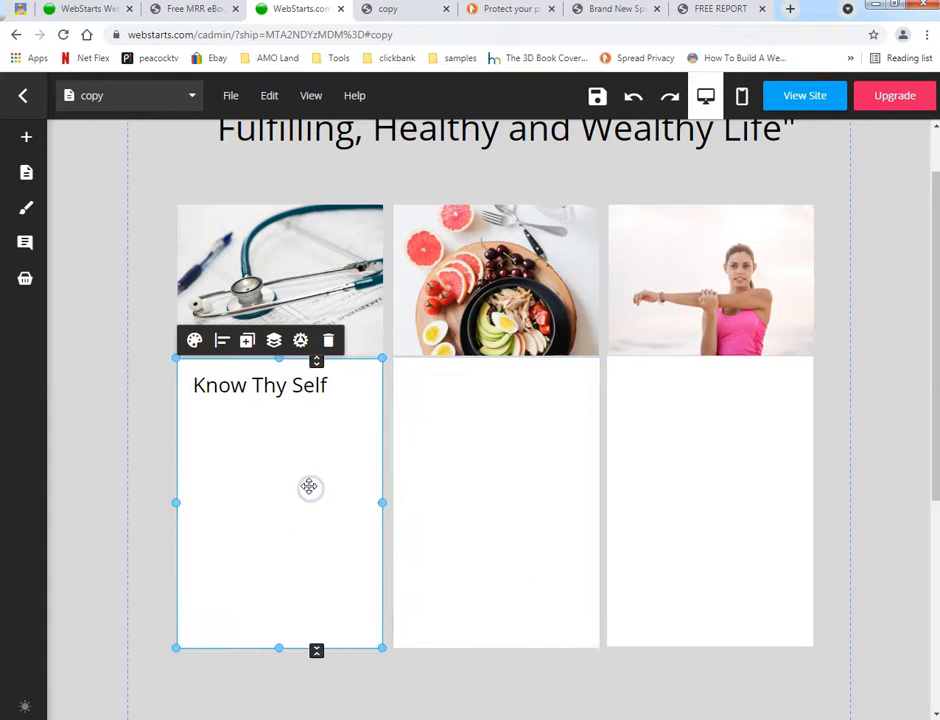
{"action": "mouse_move", "coordinate": [46, 245]}
{"action": "left_click", "coordinate": [57, 140]}
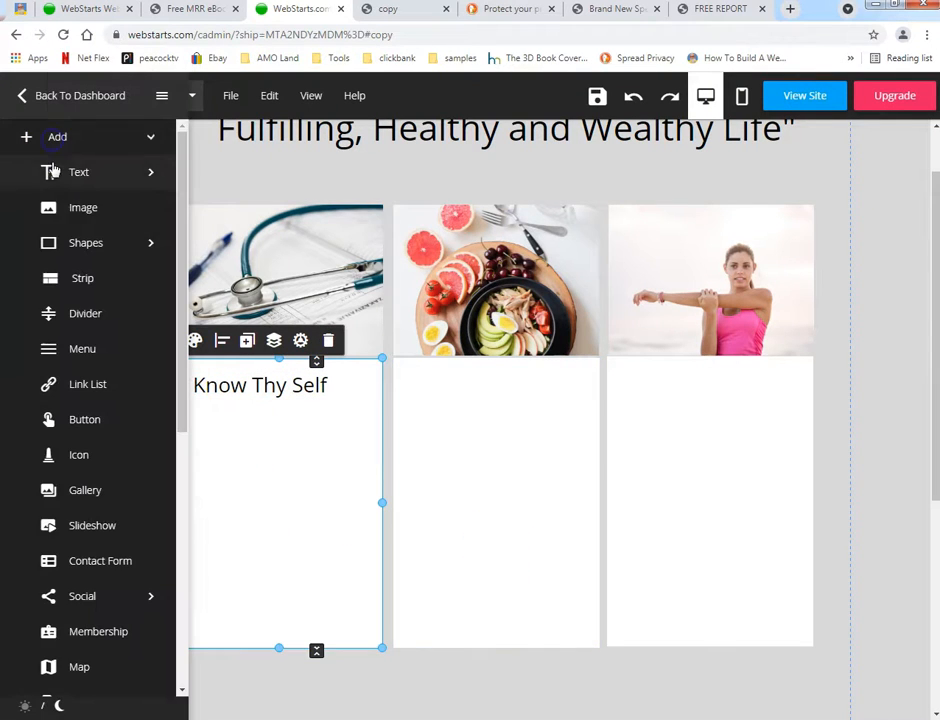
{"action": "left_click", "coordinate": [82, 176]}
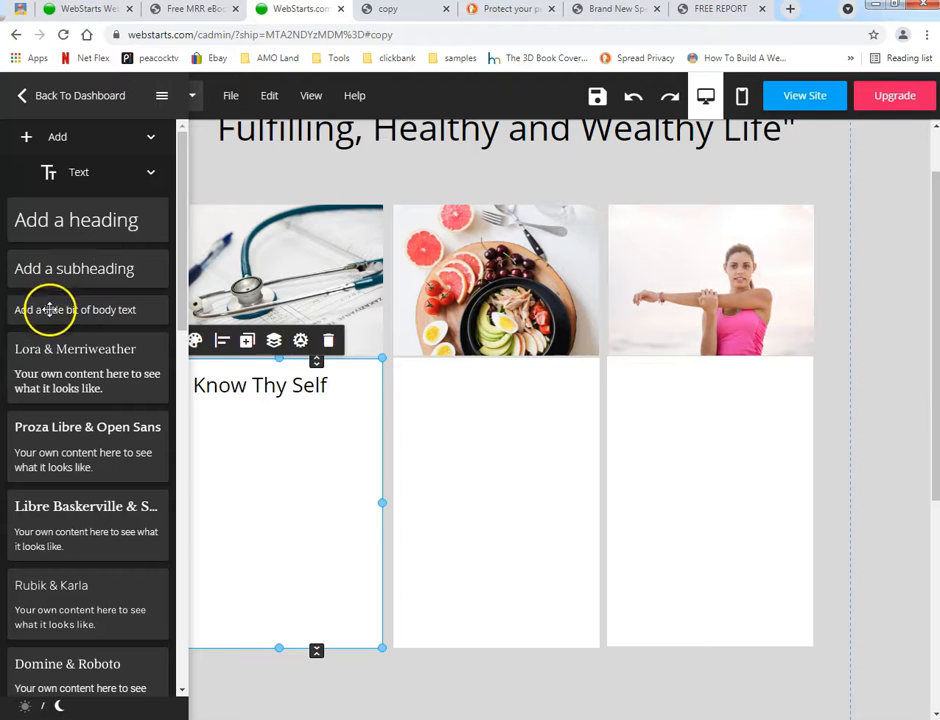
{"action": "left_click_drag", "start_coordinate": [48, 311], "coordinate": [286, 436]}
{"action": "left_click", "coordinate": [372, 440]}
{"action": "left_click_drag", "start_coordinate": [381, 440], "coordinate": [367, 441]}
Step: Replace the placeholder paragraph in the first card with the copied Chapter 1 quote and paragraph
{"action": "left_click", "coordinate": [279, 457]}
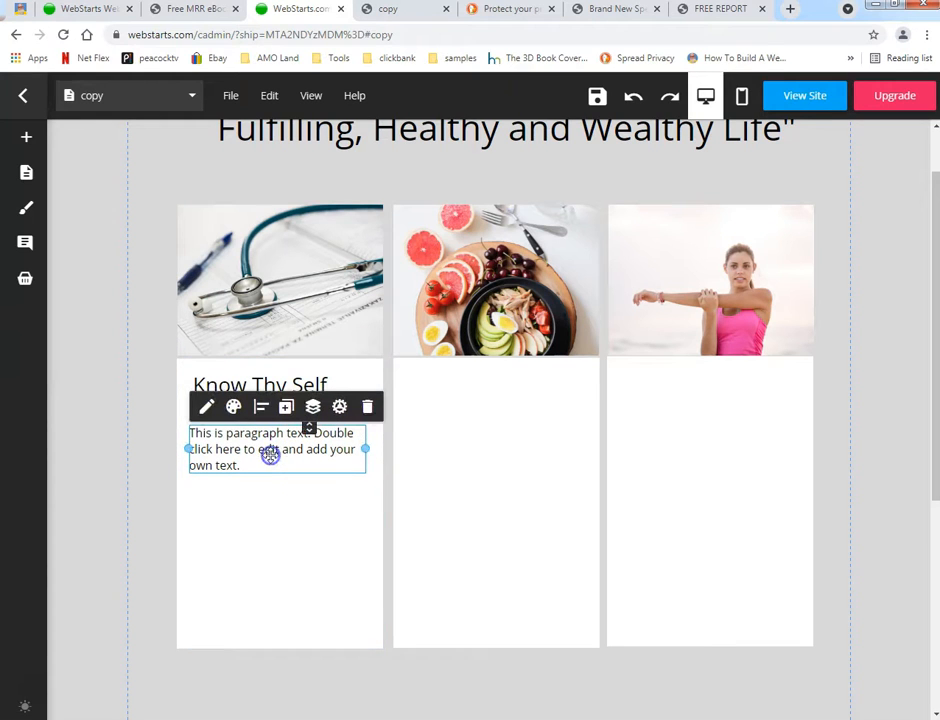
{"action": "left_click", "coordinate": [206, 406]}
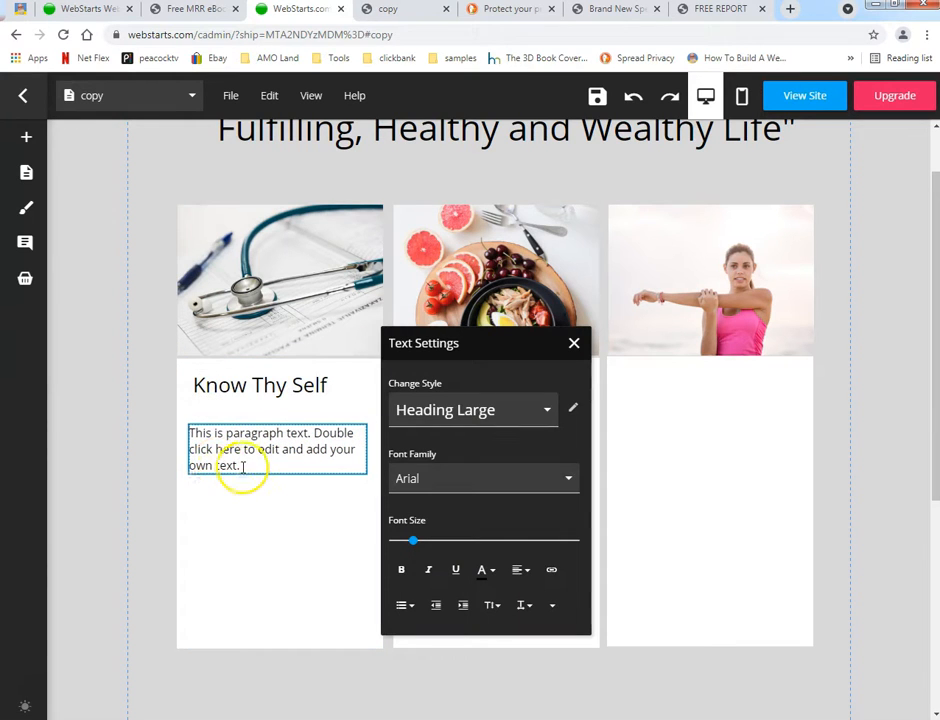
{"action": "left_click_drag", "start_coordinate": [247, 465], "coordinate": [192, 433]}
{"action": "right_click", "coordinate": [235, 449]}
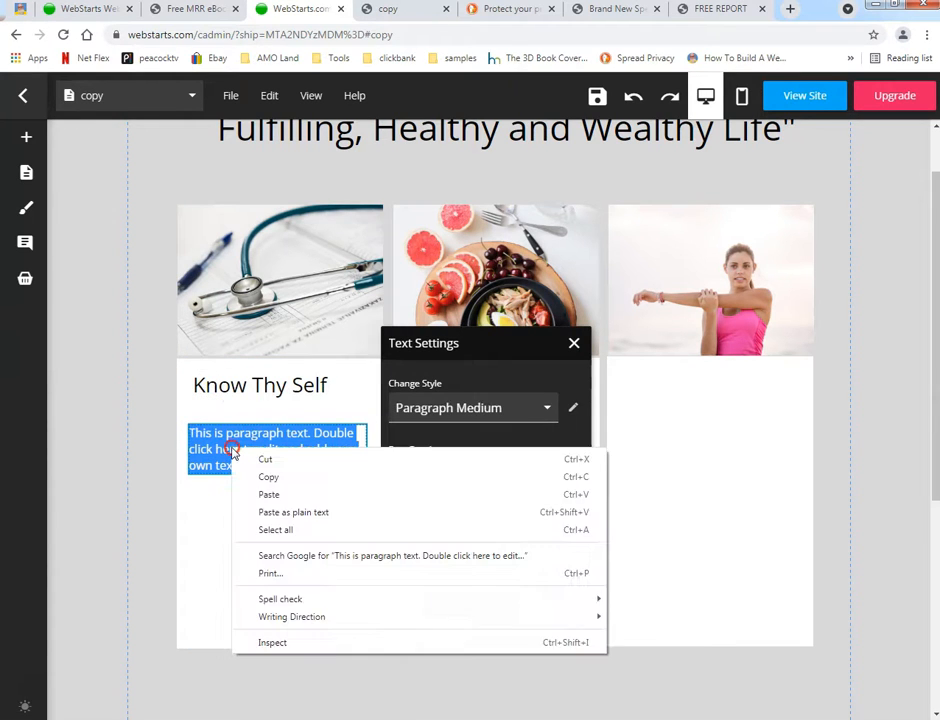
{"action": "left_click", "coordinate": [264, 494]}
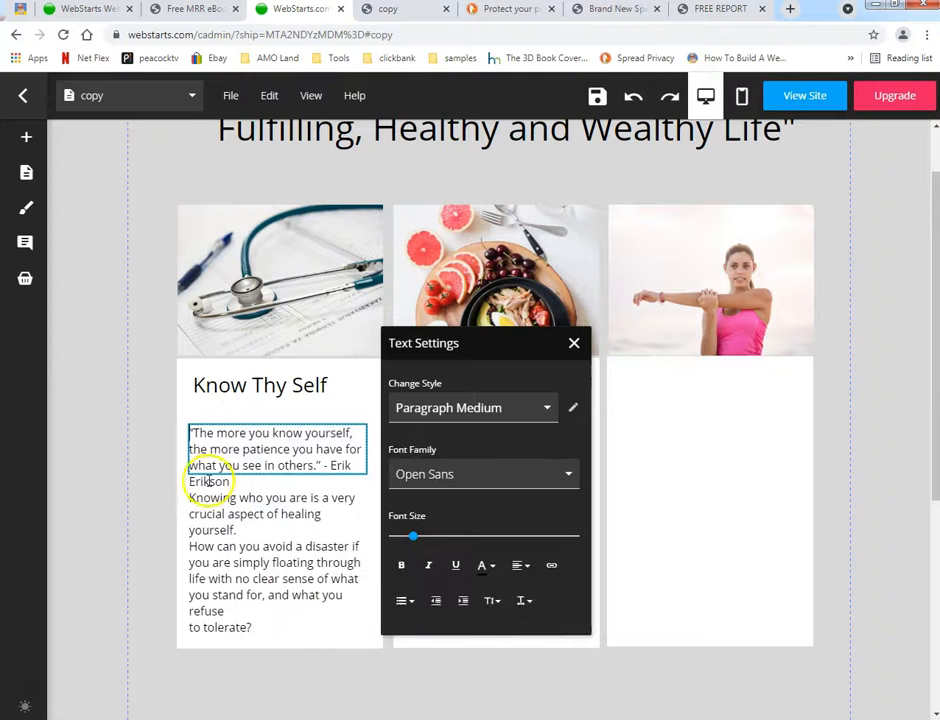
{"action": "left_click", "coordinate": [122, 441]}
Step: Move the first card's paragraph up closer to its title and remove the stray line breaks so the text runs continuously
{"action": "mouse_move", "coordinate": [262, 476]}
{"action": "left_mouse_down"}
{"action": "mouse_move", "coordinate": [268, 468]}
{"action": "mouse_move", "coordinate": [259, 463]}
{"action": "left_mouse_up"}
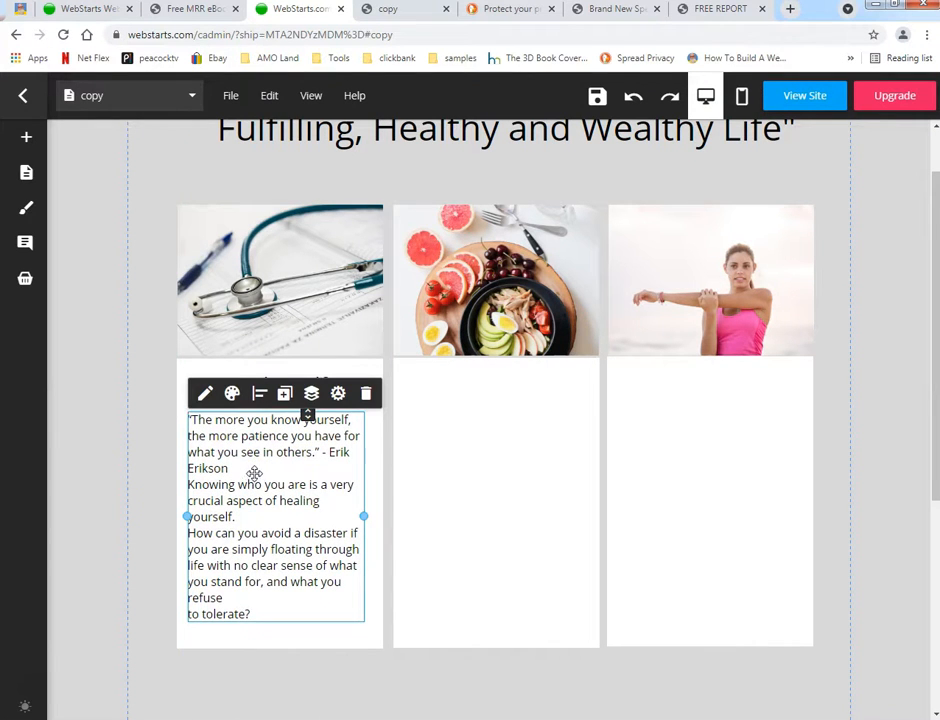
{"action": "left_click", "coordinate": [253, 470]}
{"action": "left_click", "coordinate": [312, 484]}
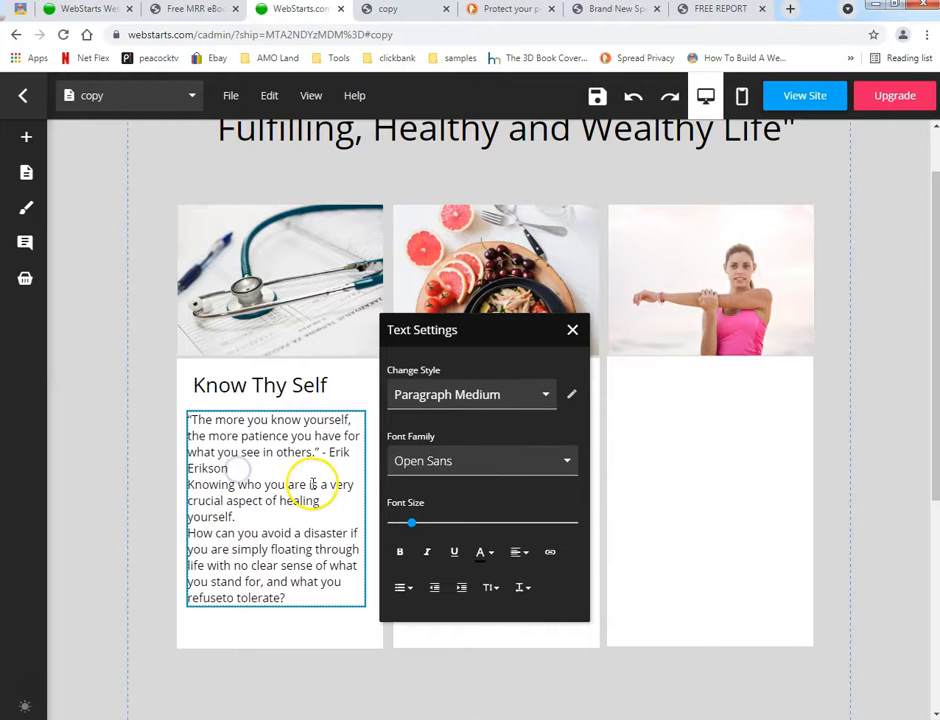
{"action": "key", "text": "Delete"}
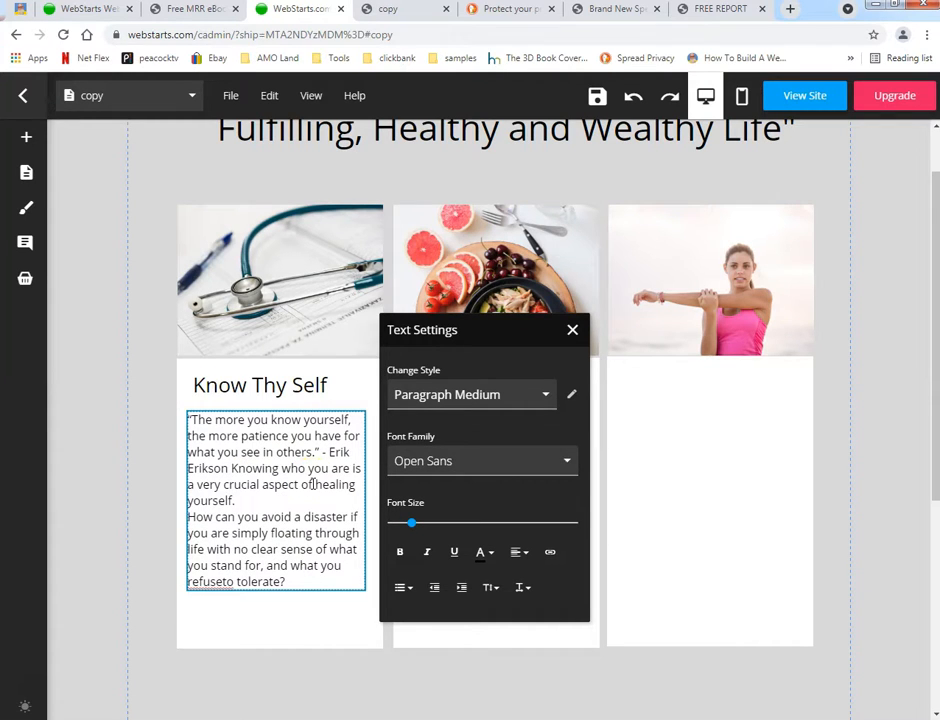
{"action": "key", "text": "Delete"}
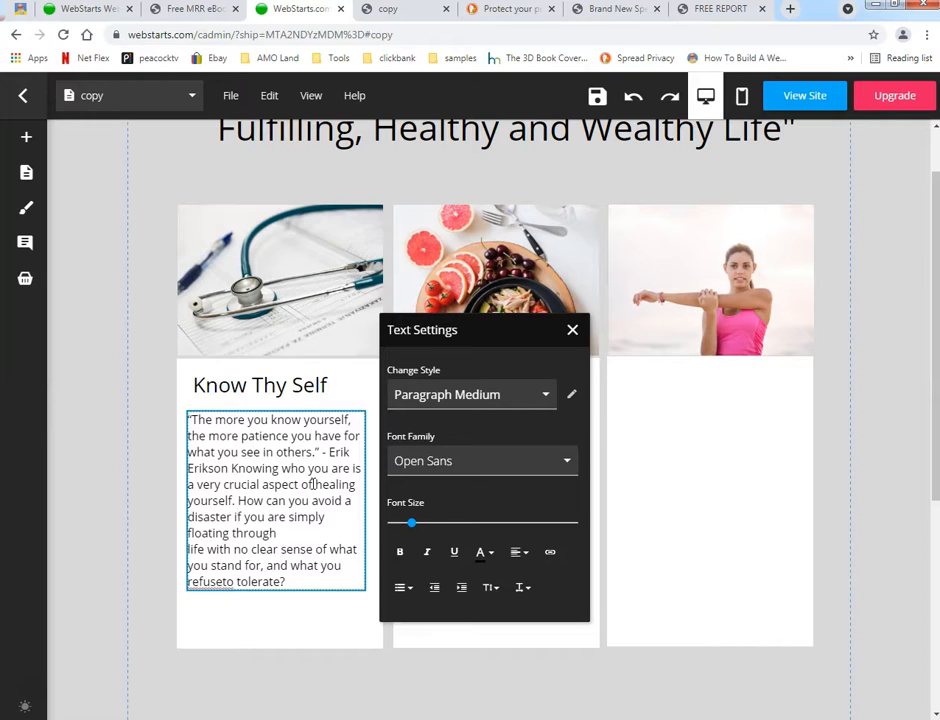
{"action": "key", "text": "Delete"}
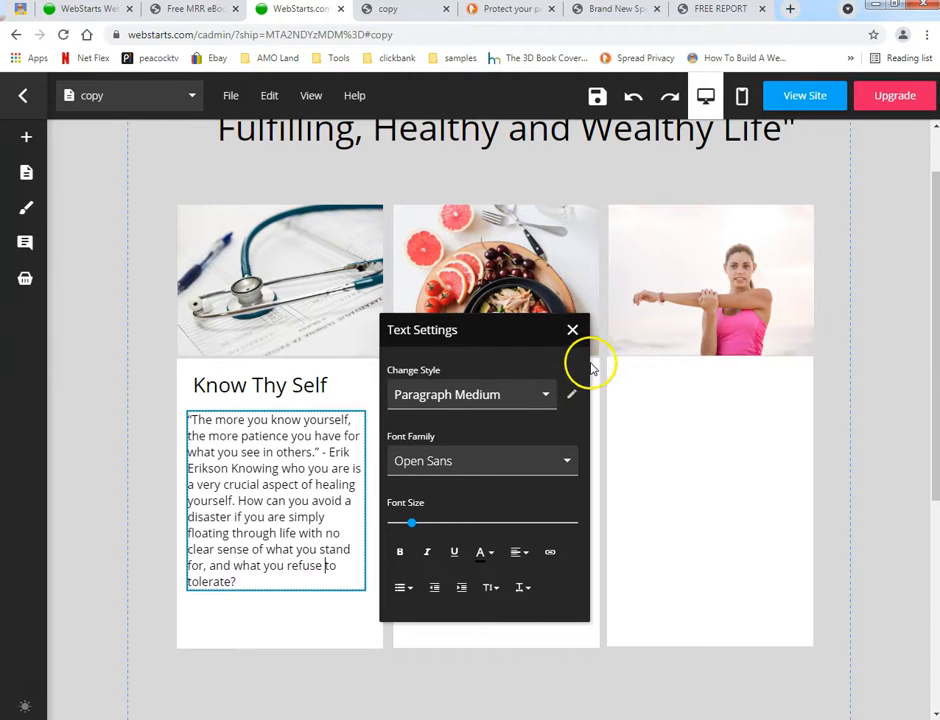
{"action": "left_click", "coordinate": [572, 330]}
{"action": "left_click", "coordinate": [285, 642]}
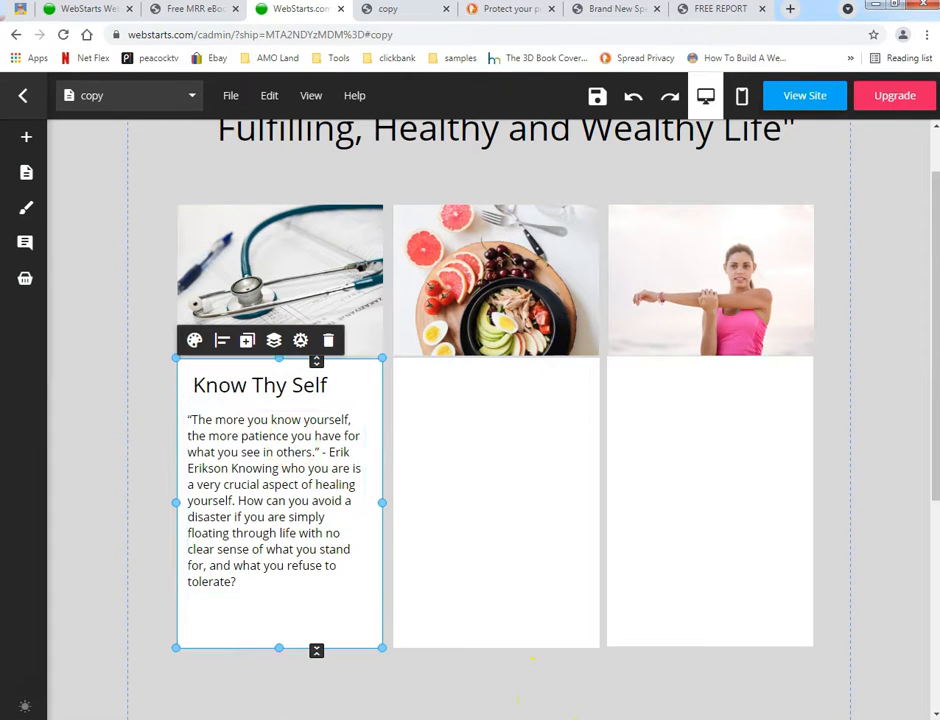
Step: Return to the Heal Yourself PDF and look further through Chapter 1 to page 7
{"action": "key", "text": "alt+Tab"}
{"action": "scroll", "coordinate": [450, 531], "scroll_direction": "down", "scroll_amount": 5}
{"action": "scroll", "coordinate": [450, 531], "scroll_direction": "down", "scroll_amount": 10}
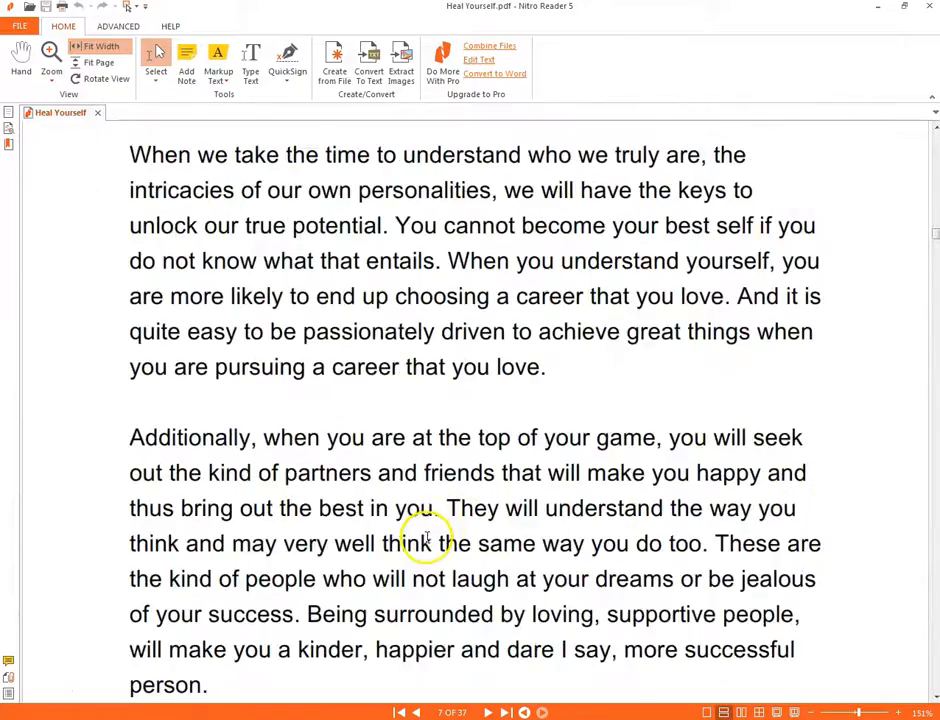
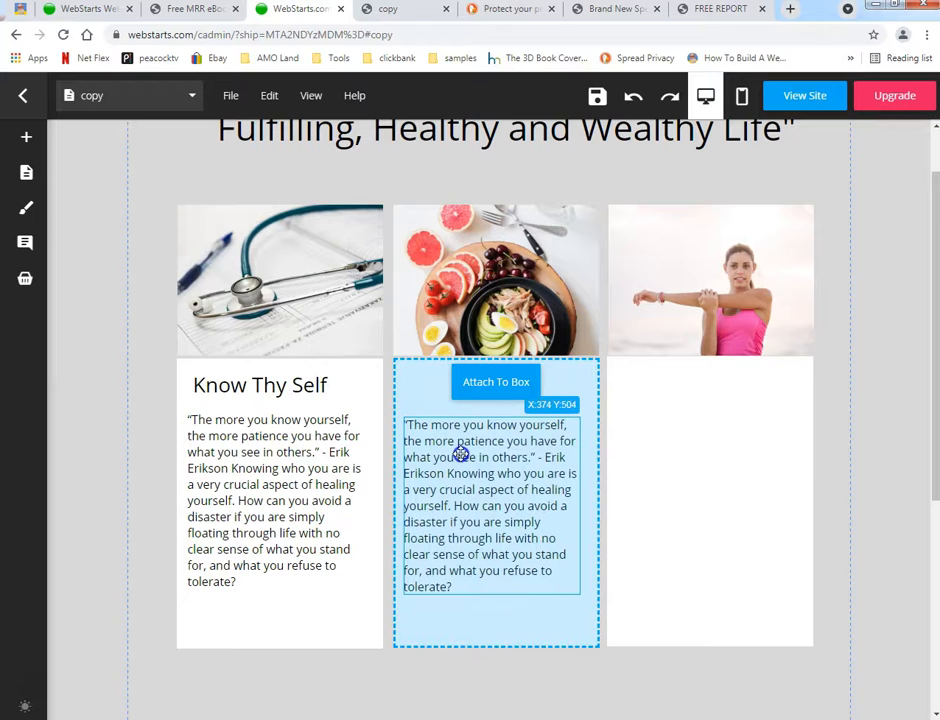
Step: Duplicate the "Know Thy Self" title into the second card and line it up with the paragraph copy beneath it
{"action": "left_click", "coordinate": [283, 388]}
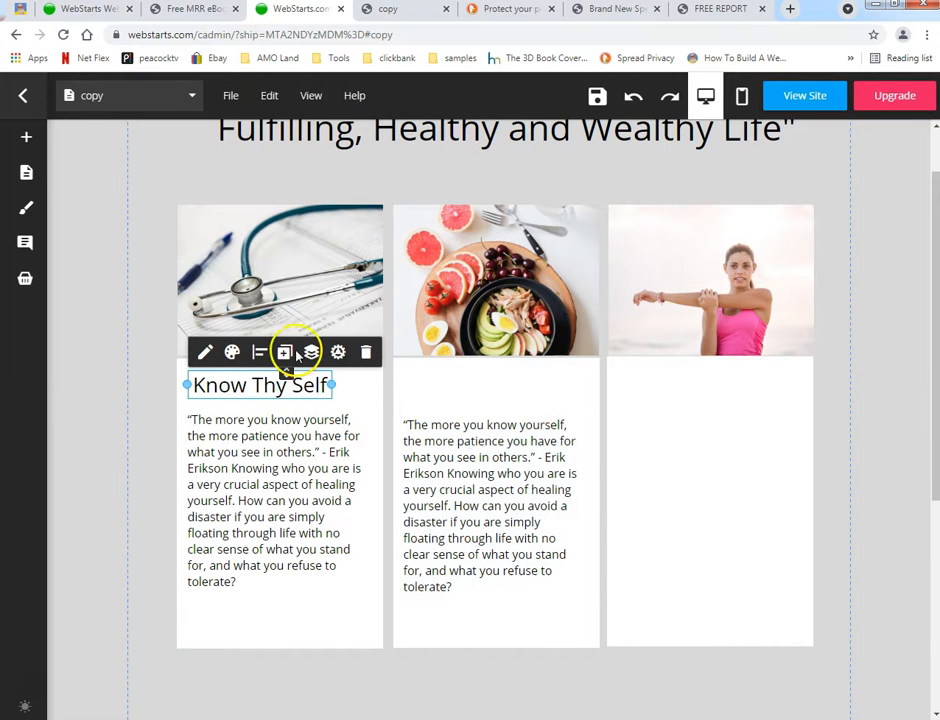
{"action": "left_click", "coordinate": [284, 352]}
{"action": "left_click_drag", "start_coordinate": [252, 384], "coordinate": [467, 386]}
{"action": "left_click_drag", "start_coordinate": [438, 485], "coordinate": [445, 483]}
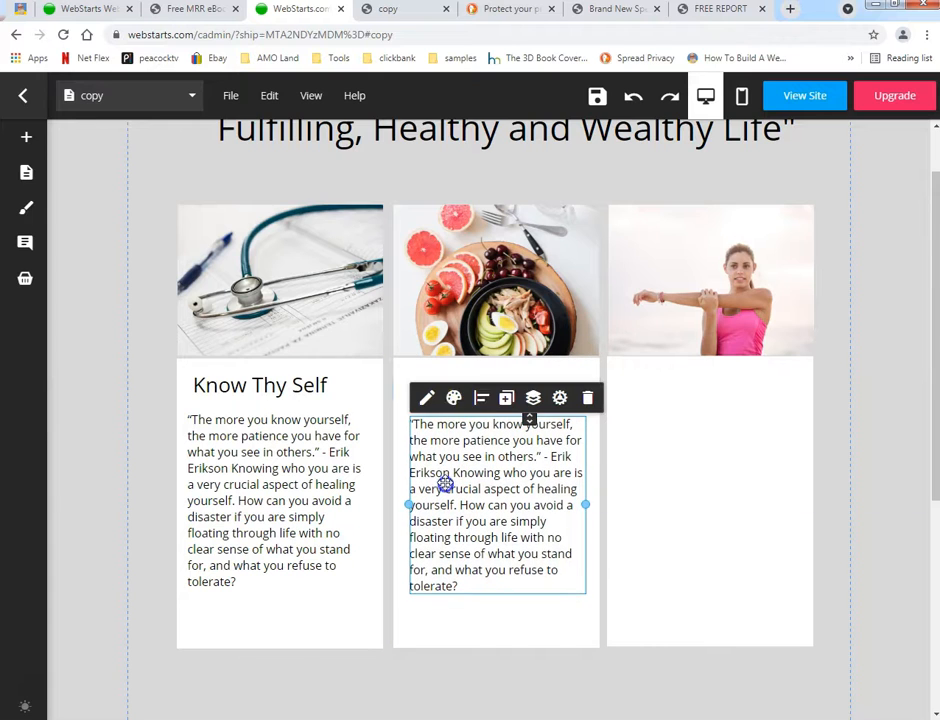
{"action": "left_click", "coordinate": [398, 363]}
{"action": "left_click", "coordinate": [418, 388]}
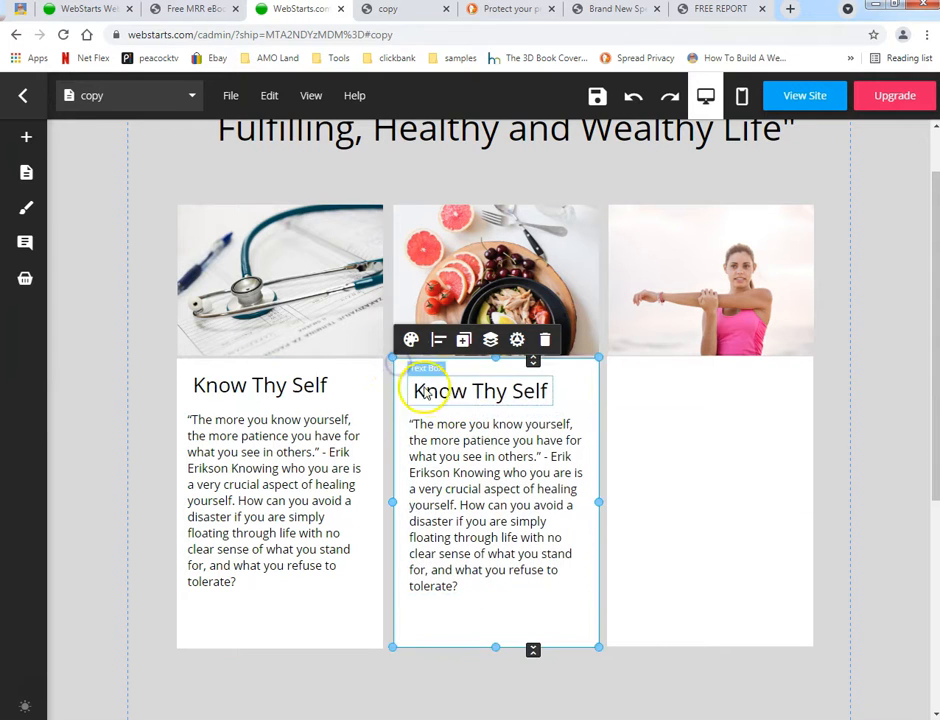
{"action": "left_click_drag", "start_coordinate": [447, 390], "coordinate": [447, 388]}
{"action": "left_click_drag", "start_coordinate": [446, 445], "coordinate": [446, 458]}
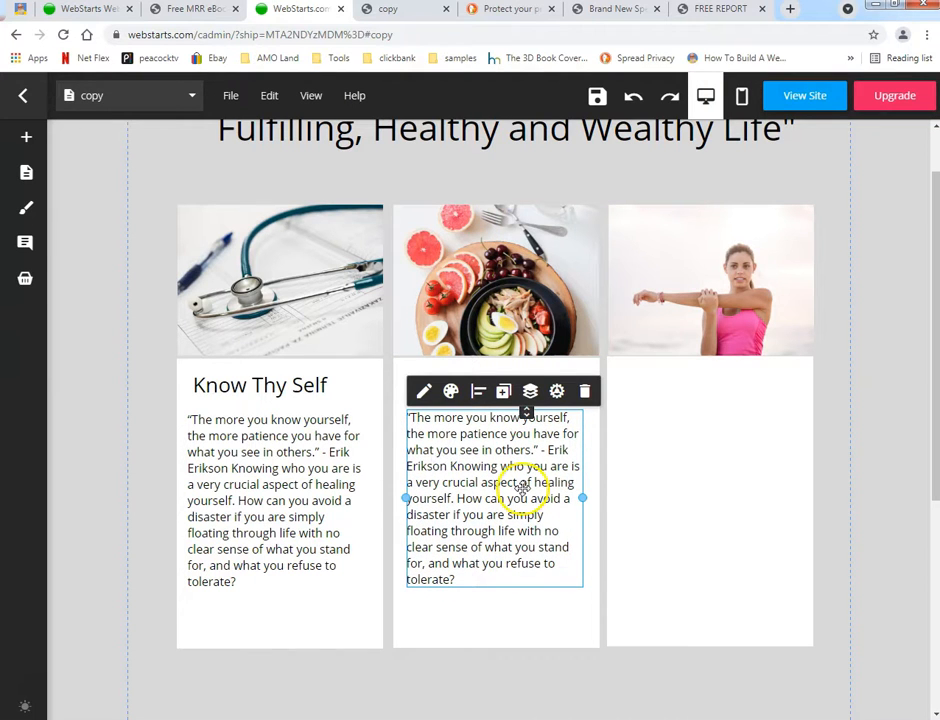
Step: Duplicate the second card's paragraph and "Know Thy Self" title into the third card's white box, and save the page
{"action": "left_click", "coordinate": [503, 391]}
{"action": "left_click_drag", "start_coordinate": [498, 440], "coordinate": [689, 459]}
{"action": "left_click", "coordinate": [514, 386]}
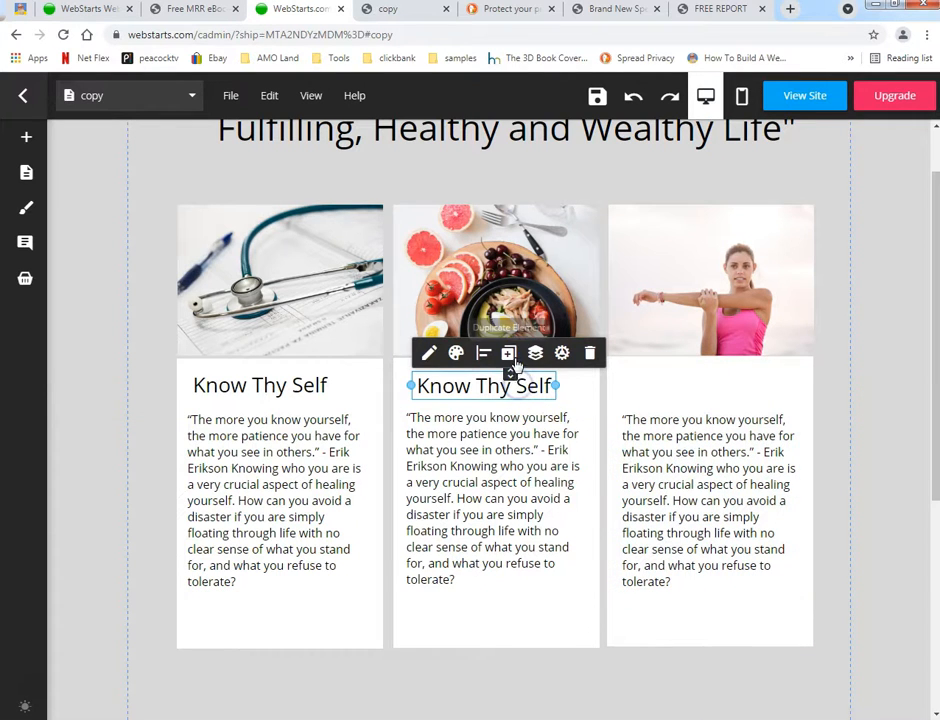
{"action": "left_click", "coordinate": [515, 361]}
{"action": "left_click_drag", "start_coordinate": [514, 405], "coordinate": [699, 390]}
{"action": "left_click", "coordinate": [835, 407]}
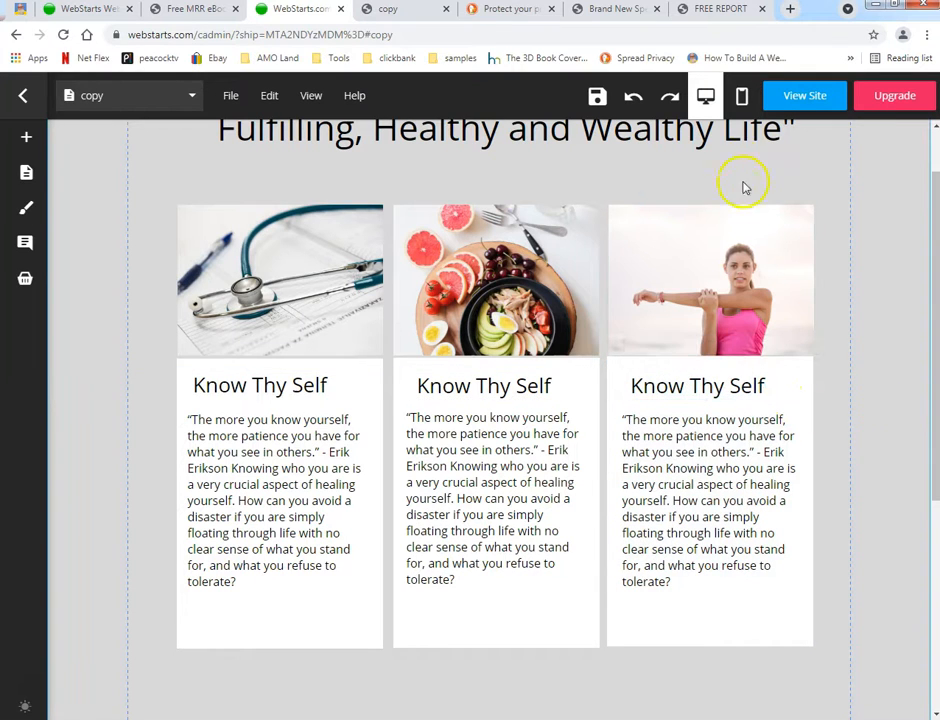
{"action": "left_click", "coordinate": [598, 96]}
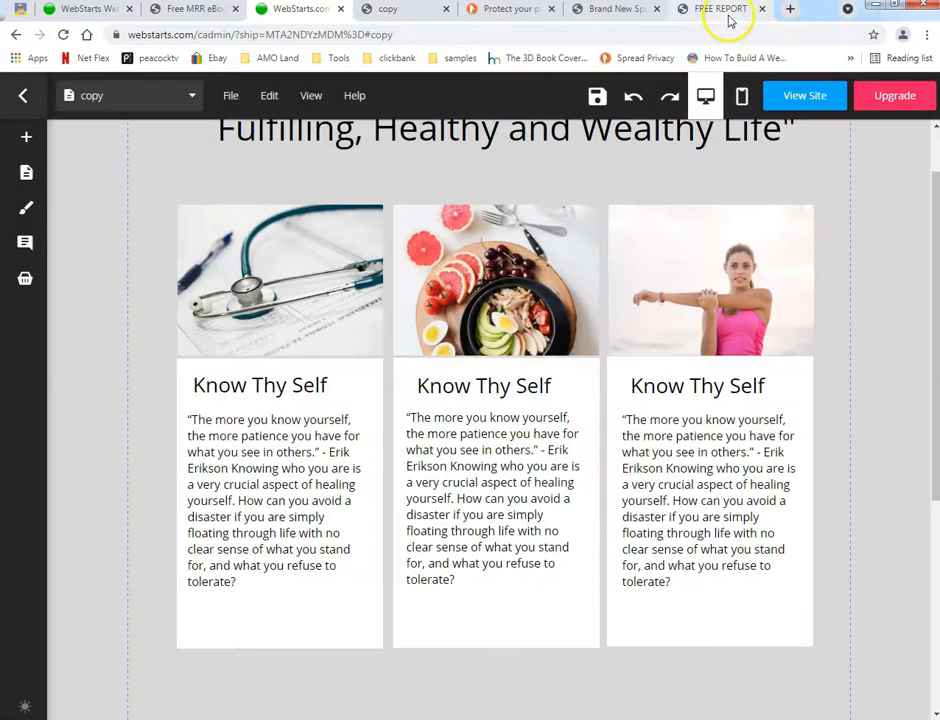
Step: Close the FREE REPORT squeeze page and show the Heal Yourself sales page
{"action": "left_click", "coordinate": [725, 12]}
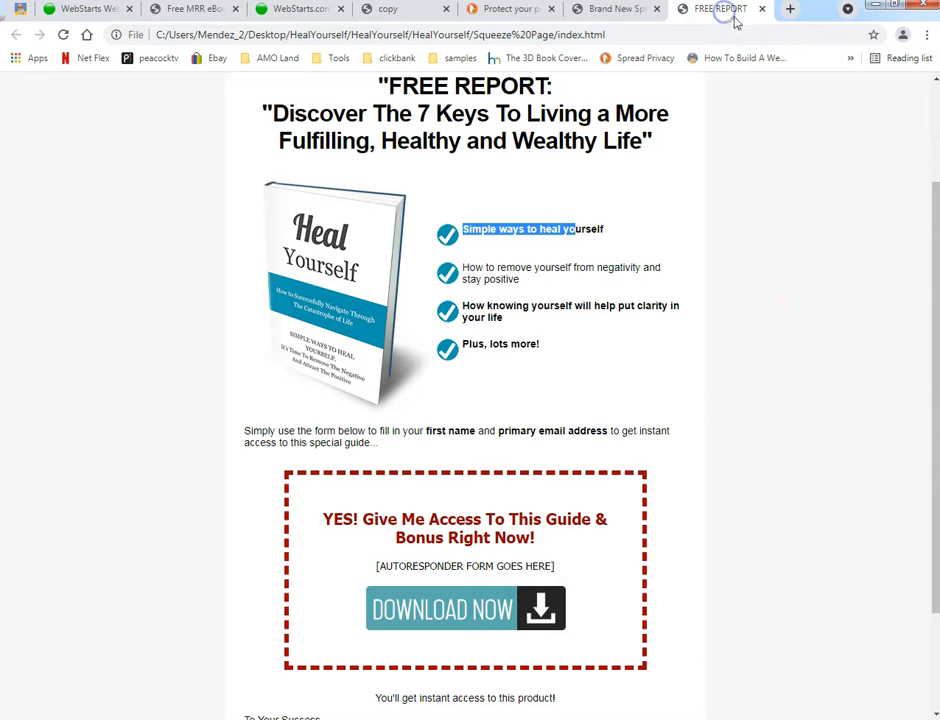
{"action": "left_click", "coordinate": [764, 9]}
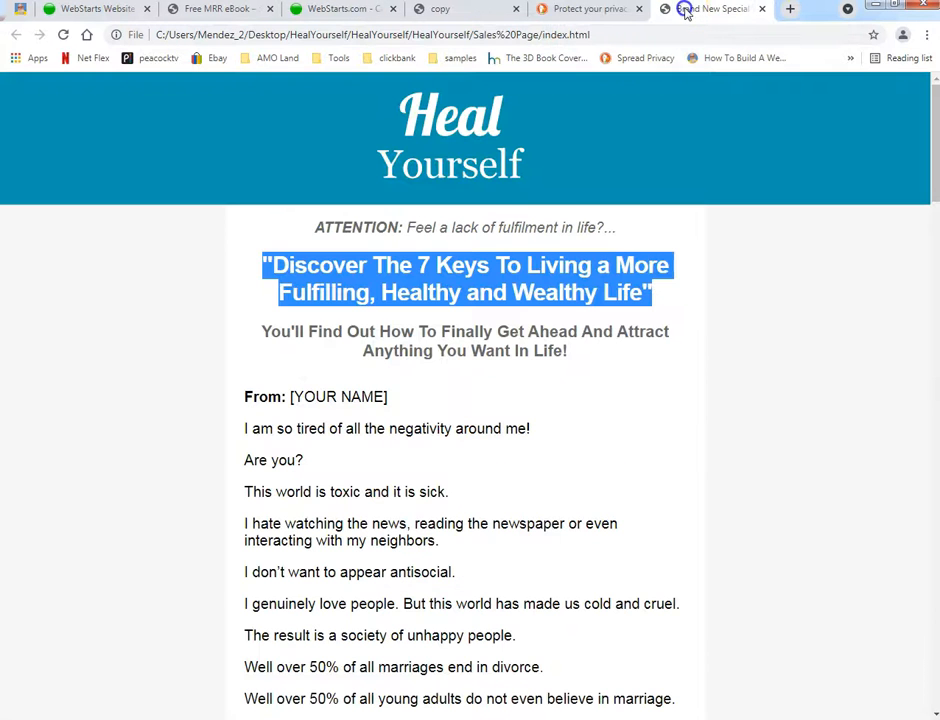
Step: Close the sales page and the outdated preview of the copy page, and look over pages 6 and 7 of the Heal Yourself PDF
{"action": "left_click", "coordinate": [763, 10]}
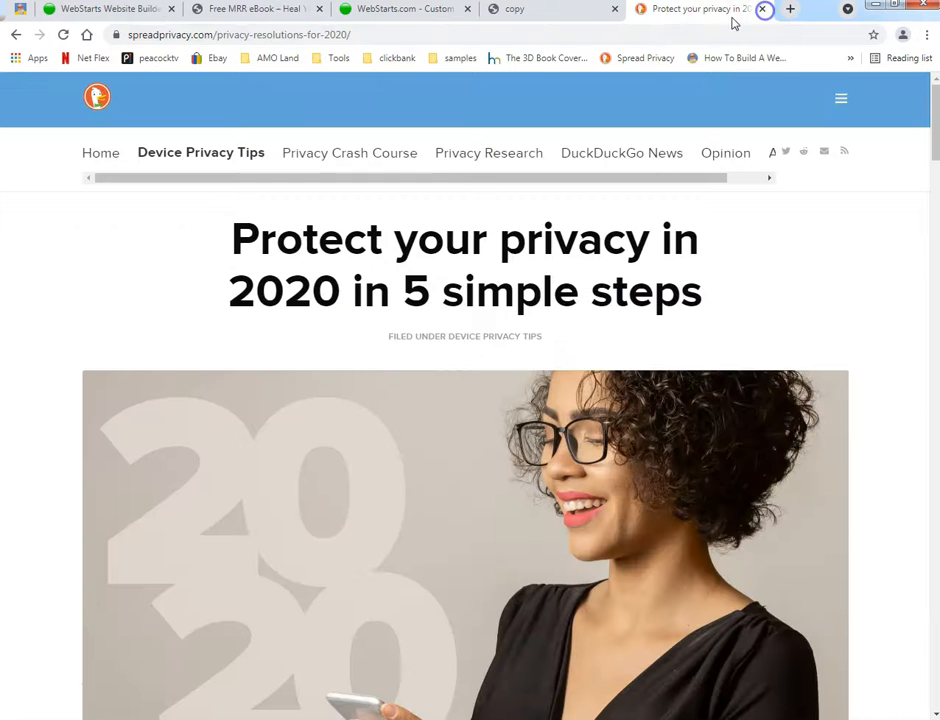
{"action": "left_click", "coordinate": [590, 13]}
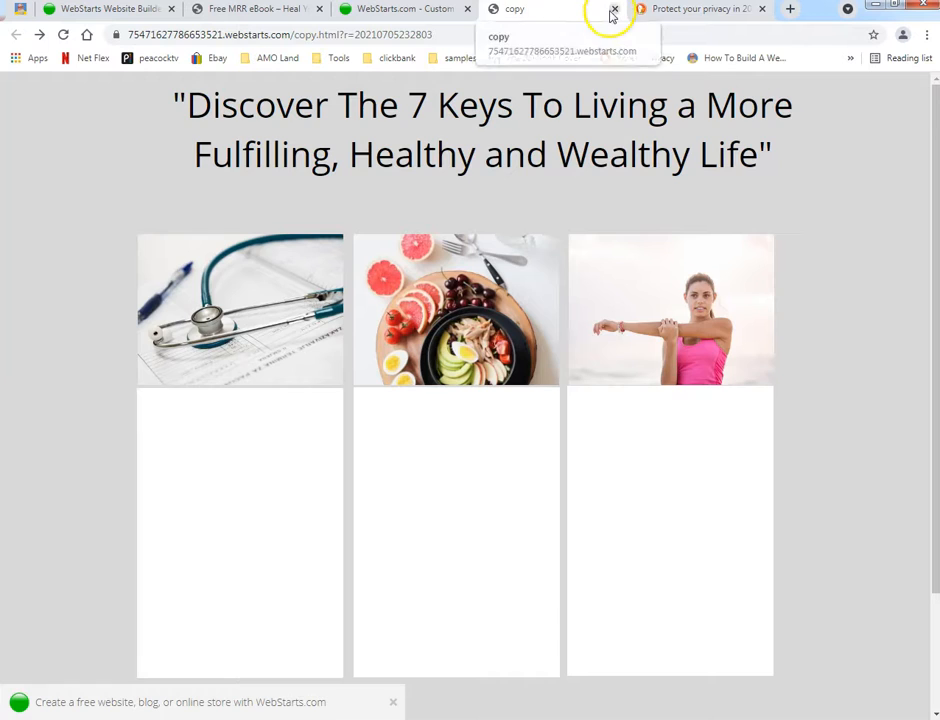
{"action": "left_click", "coordinate": [613, 10]}
{"action": "left_click", "coordinate": [405, 12]}
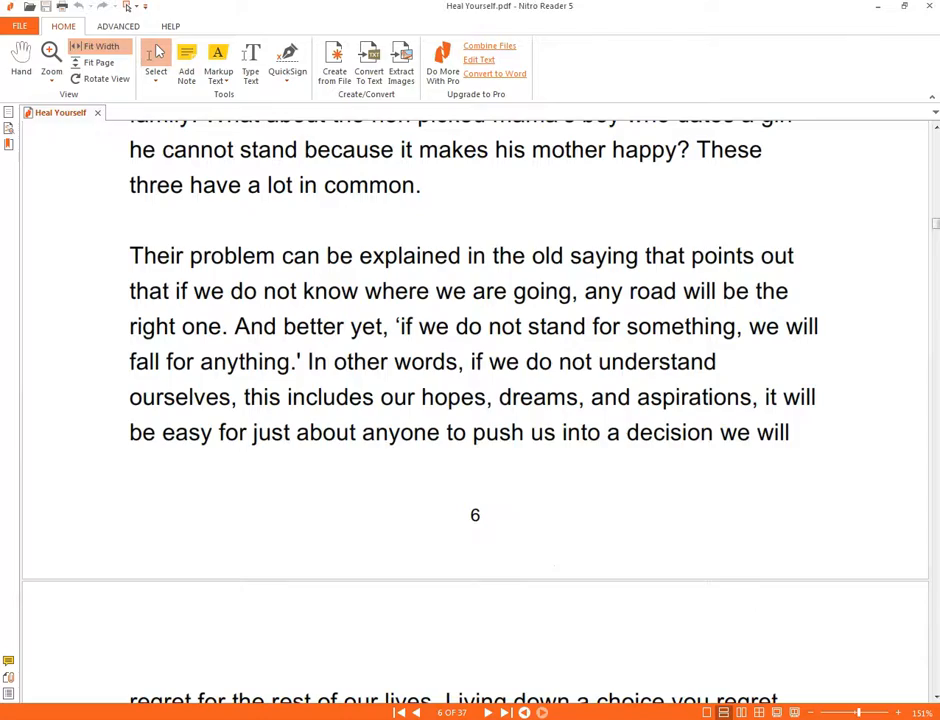
{"action": "scroll", "coordinate": [530, 437], "scroll_direction": "down", "scroll_amount": 6}
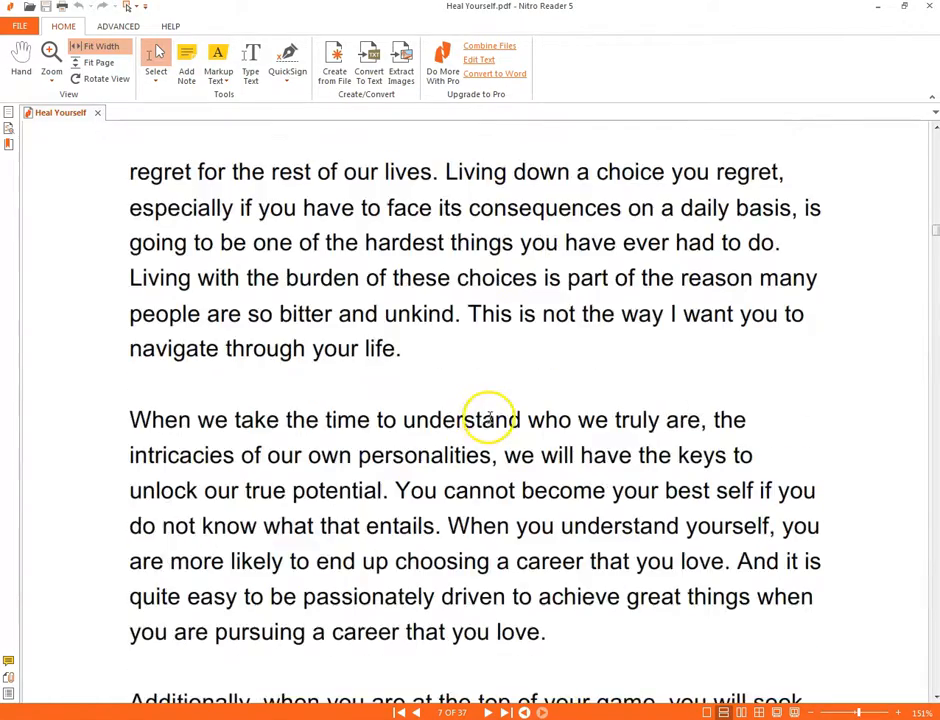
{"action": "scroll", "coordinate": [495, 418], "scroll_direction": "up", "scroll_amount": 5}
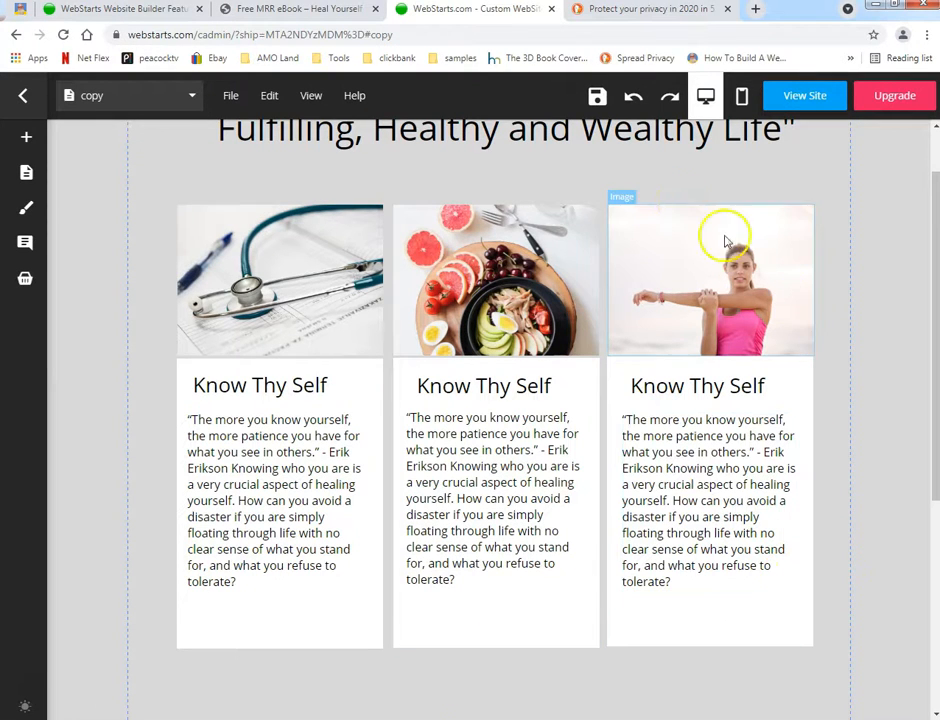
Step: Save the copy page and review its three filled cards on the live site
{"action": "left_click", "coordinate": [597, 96]}
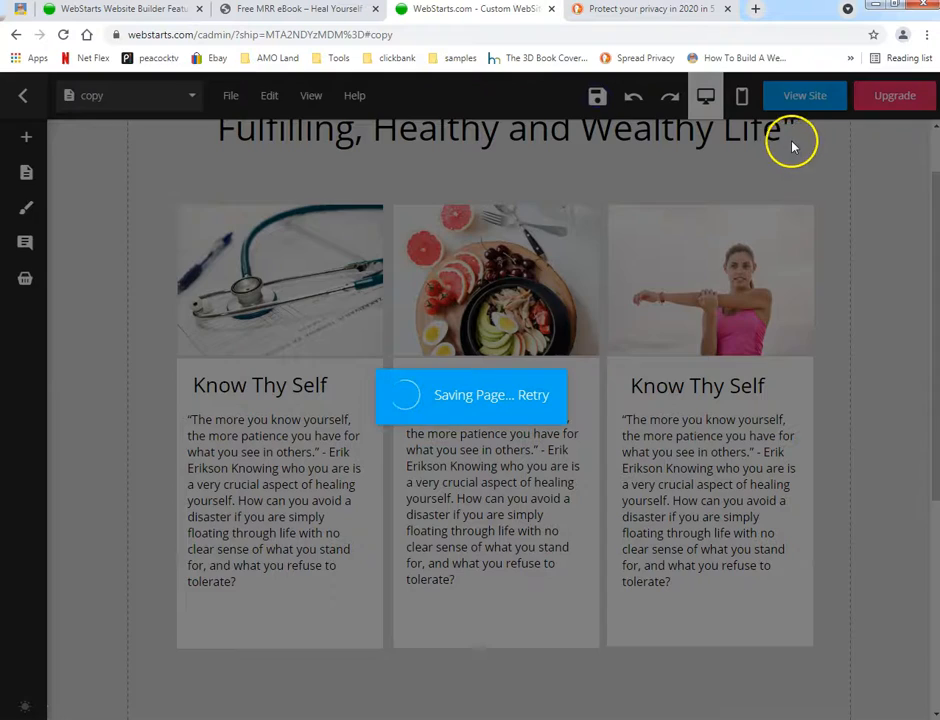
{"action": "left_click", "coordinate": [790, 100]}
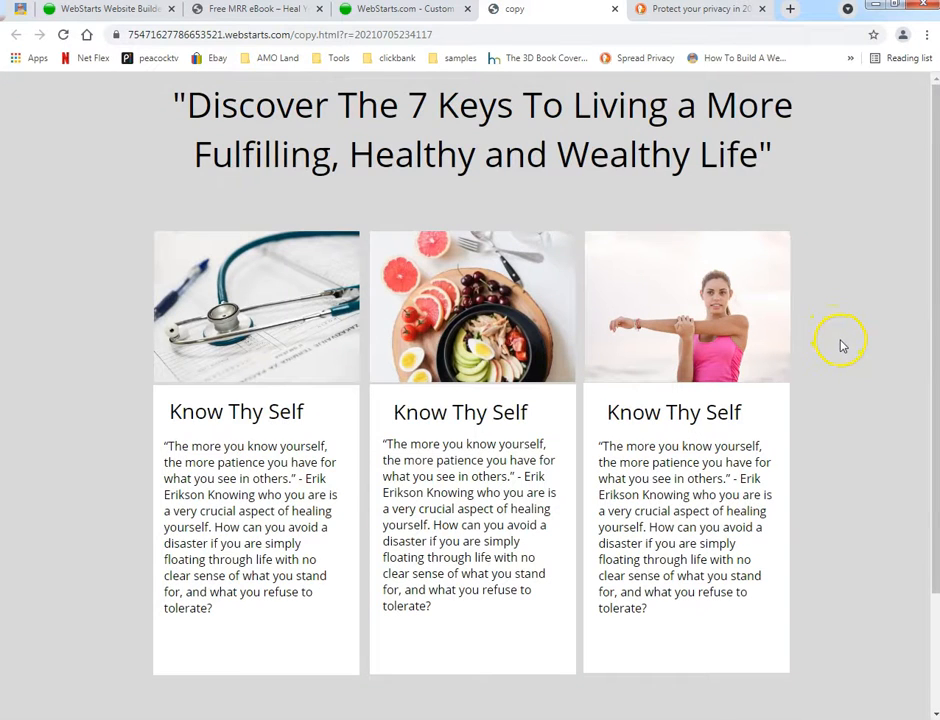
{"action": "scroll", "coordinate": [840, 345], "scroll_direction": "down", "scroll_amount": 3}
{"action": "scroll", "coordinate": [846, 350], "scroll_direction": "up", "scroll_amount": 3}
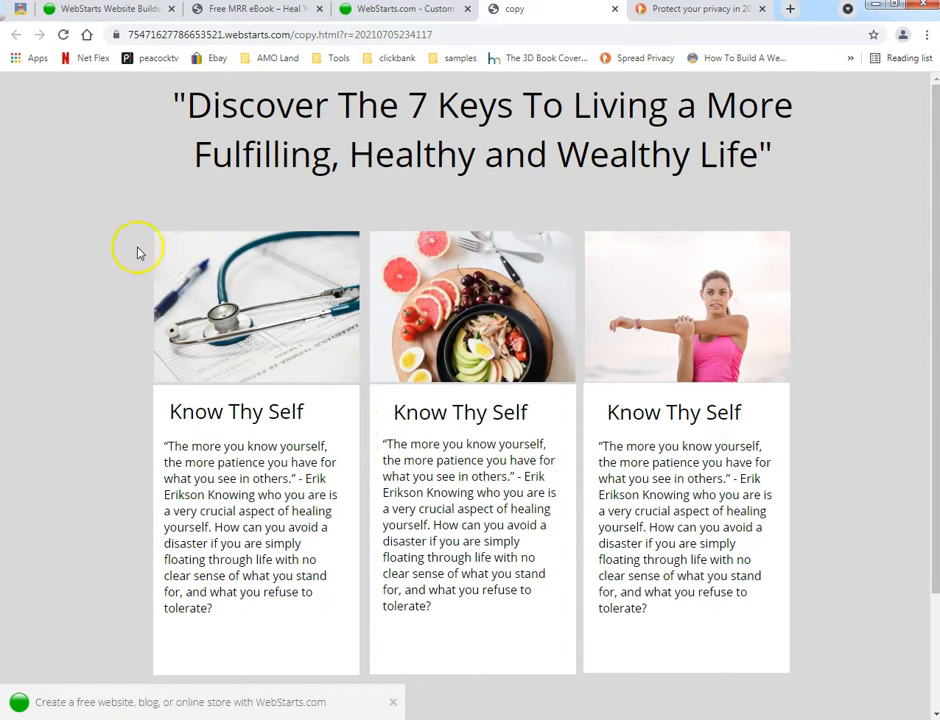
Step: Go back from the Spread Privacy article to the Device Privacy Tips card page and examine its layout and background
{"action": "left_click", "coordinate": [692, 12]}
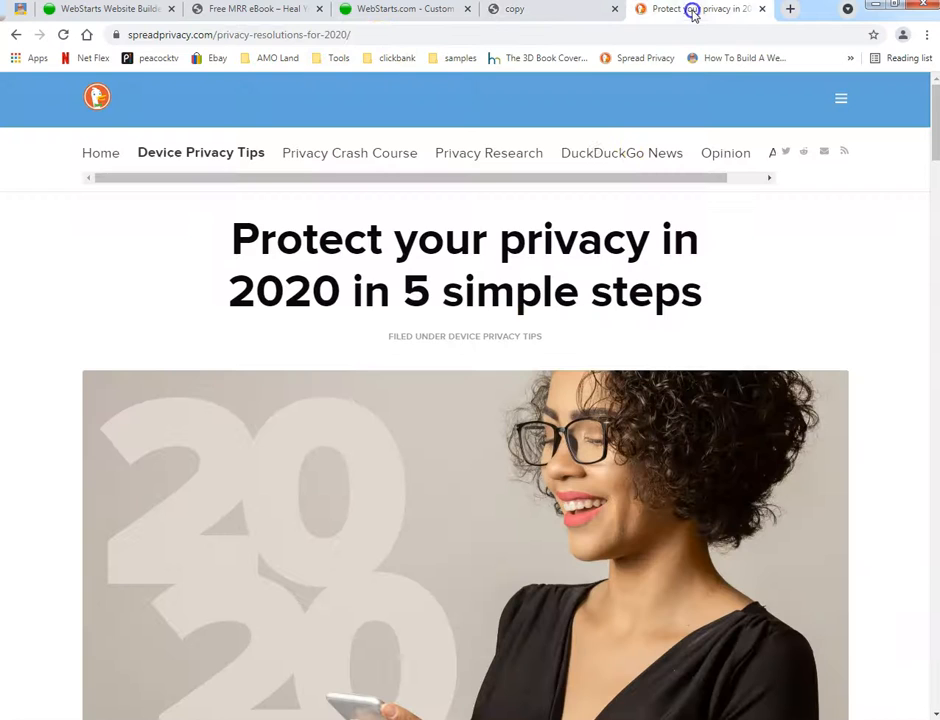
{"action": "scroll", "coordinate": [110, 270], "scroll_direction": "down", "scroll_amount": 5}
{"action": "scroll", "coordinate": [94, 270], "scroll_direction": "down", "scroll_amount": 2}
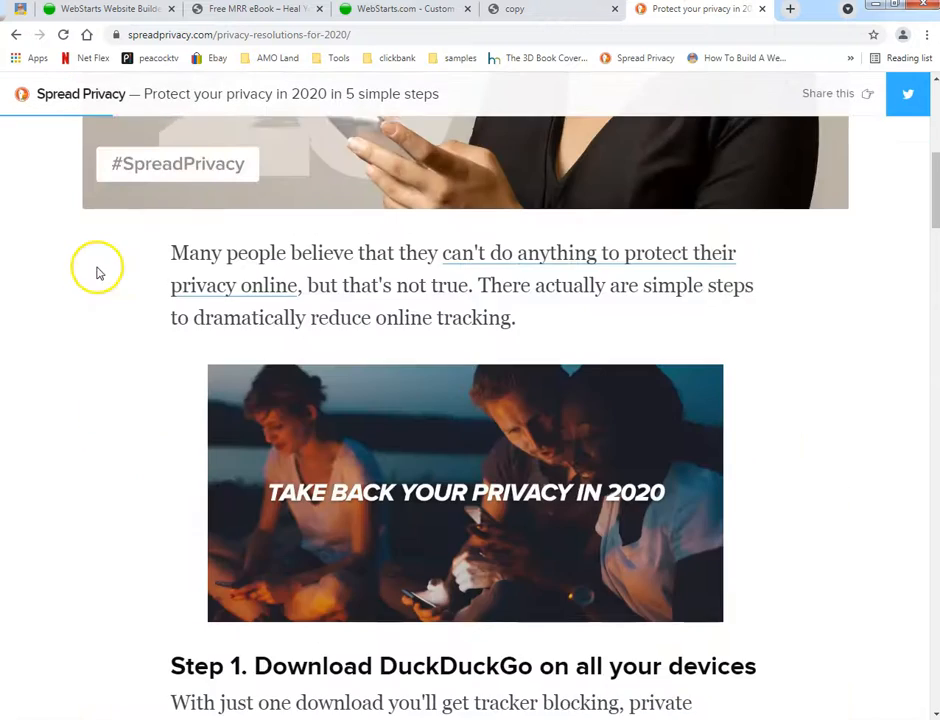
{"action": "scroll", "coordinate": [90, 240], "scroll_direction": "up", "scroll_amount": 4}
{"action": "left_click", "coordinate": [17, 36]}
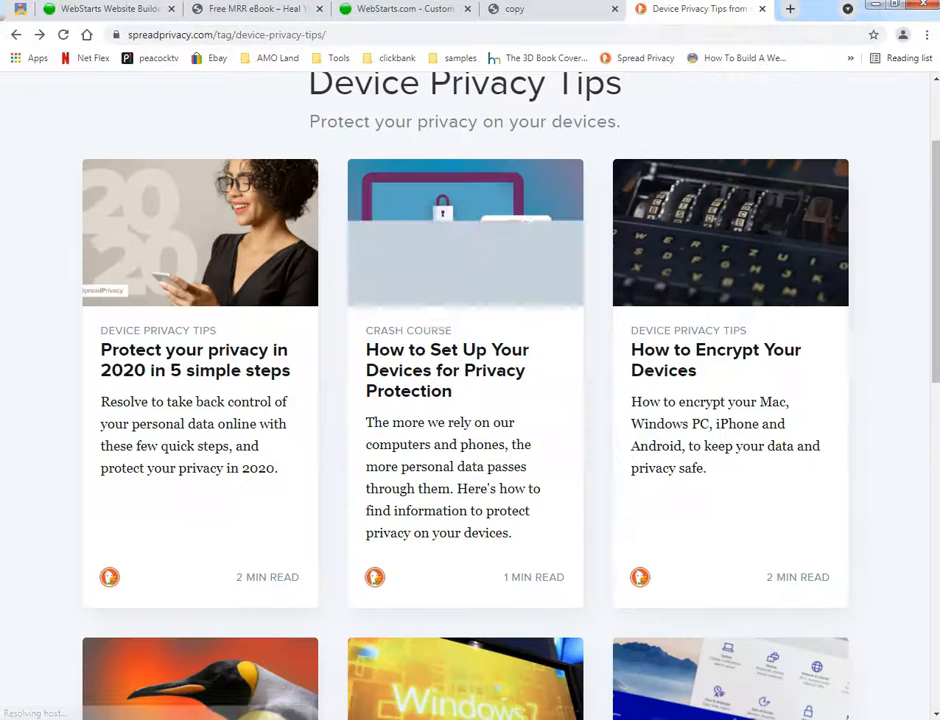
{"action": "scroll", "coordinate": [41, 257], "scroll_direction": "up", "scroll_amount": 2}
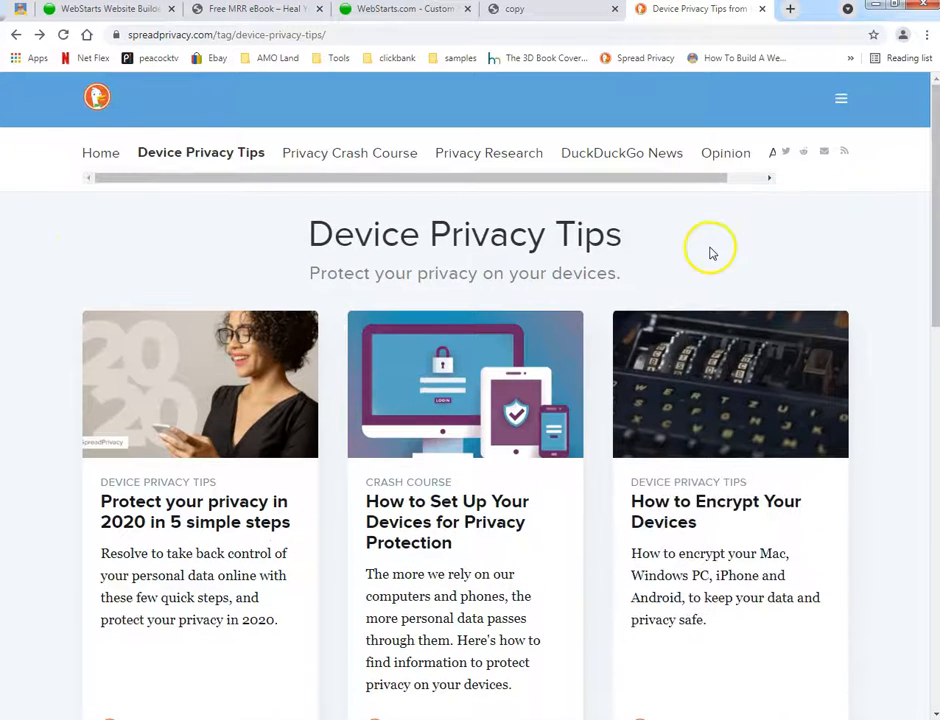
Step: Change the copy page's background color to the pale blue-gray standard color in the page settings and save the page
{"action": "left_click", "coordinate": [426, 14]}
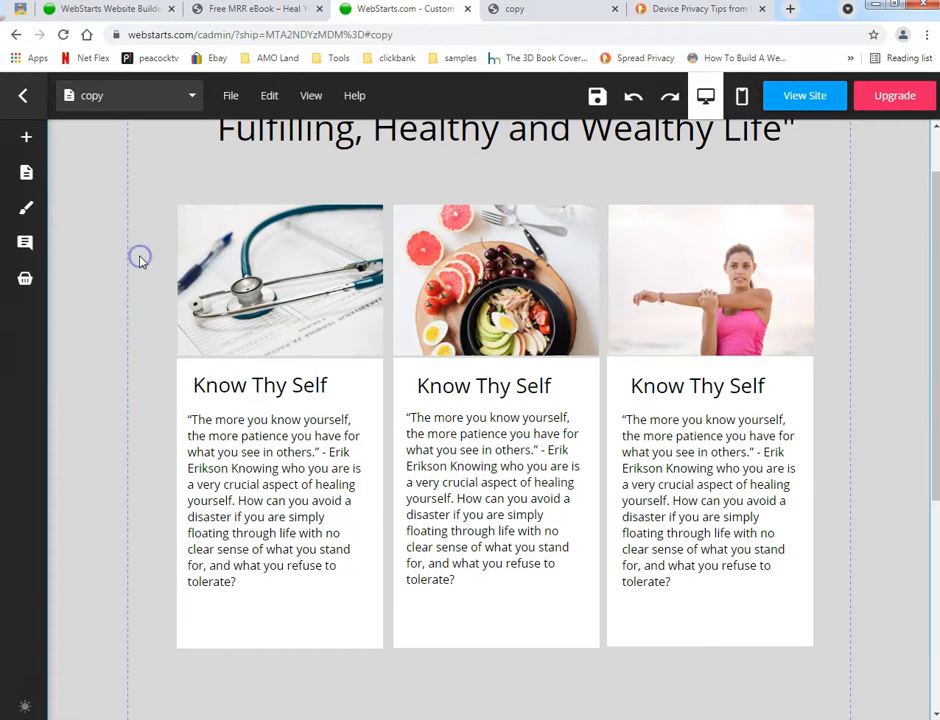
{"action": "left_click", "coordinate": [231, 97]}
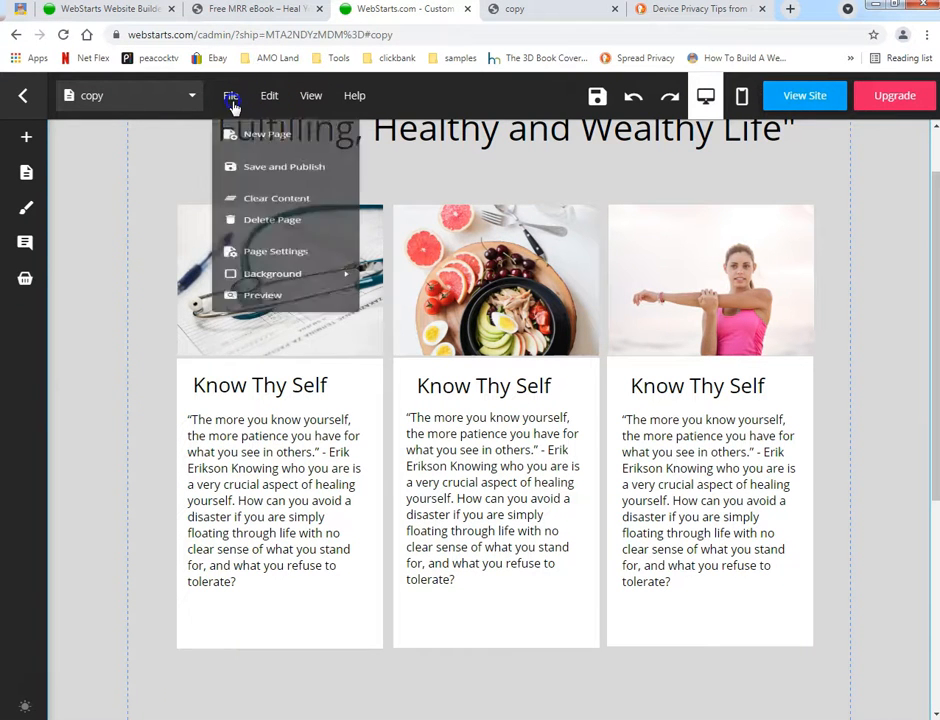
{"action": "left_click", "coordinate": [267, 104]}
{"action": "left_click", "coordinate": [231, 100]}
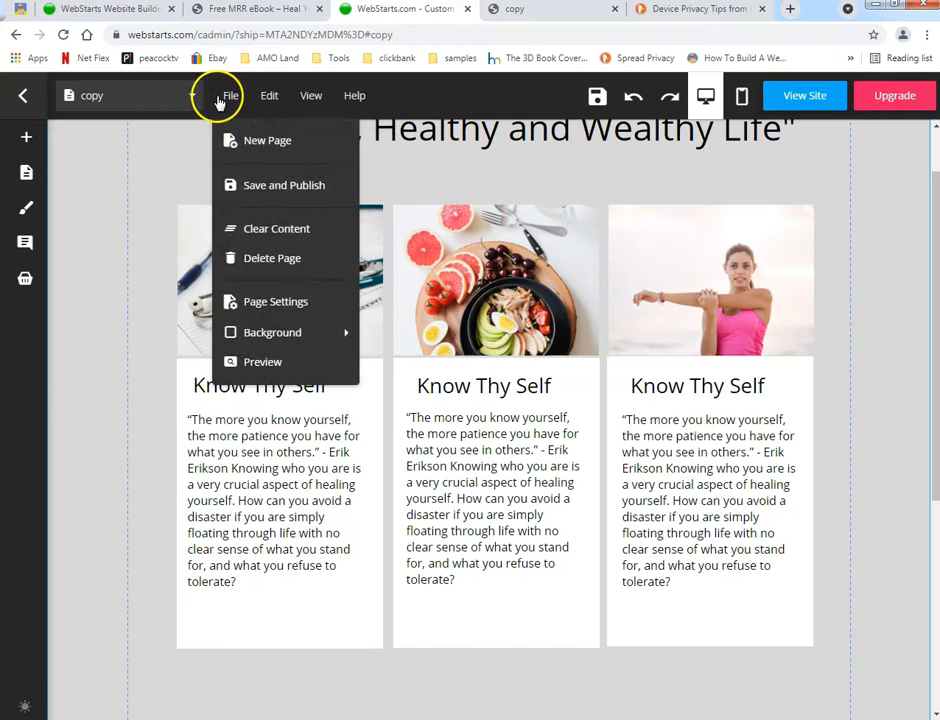
{"action": "left_click", "coordinate": [257, 302]}
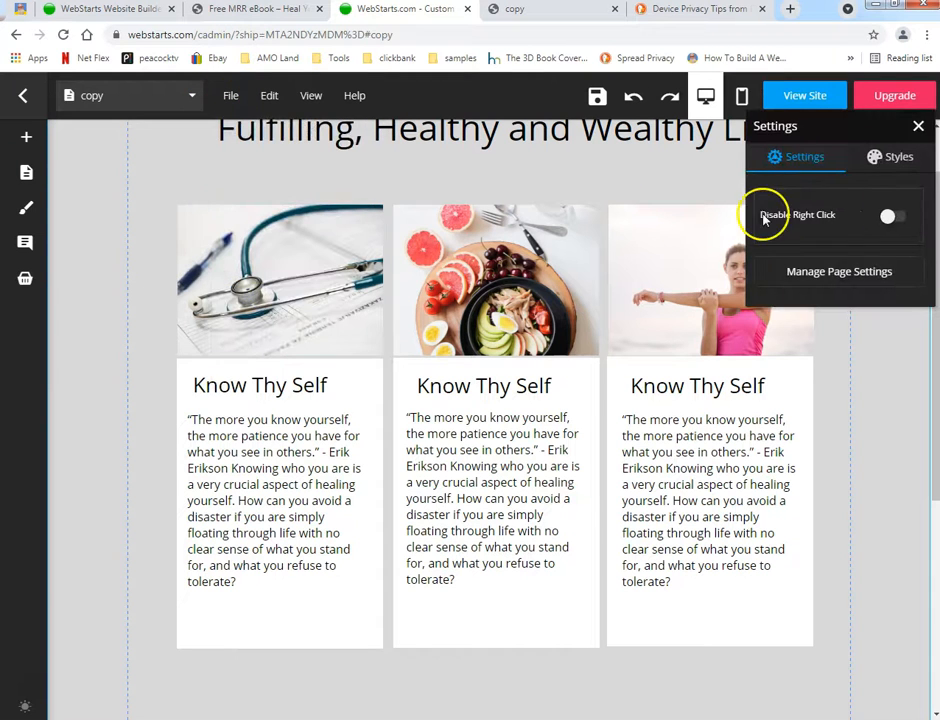
{"action": "left_click", "coordinate": [900, 158]}
{"action": "left_click", "coordinate": [906, 220]}
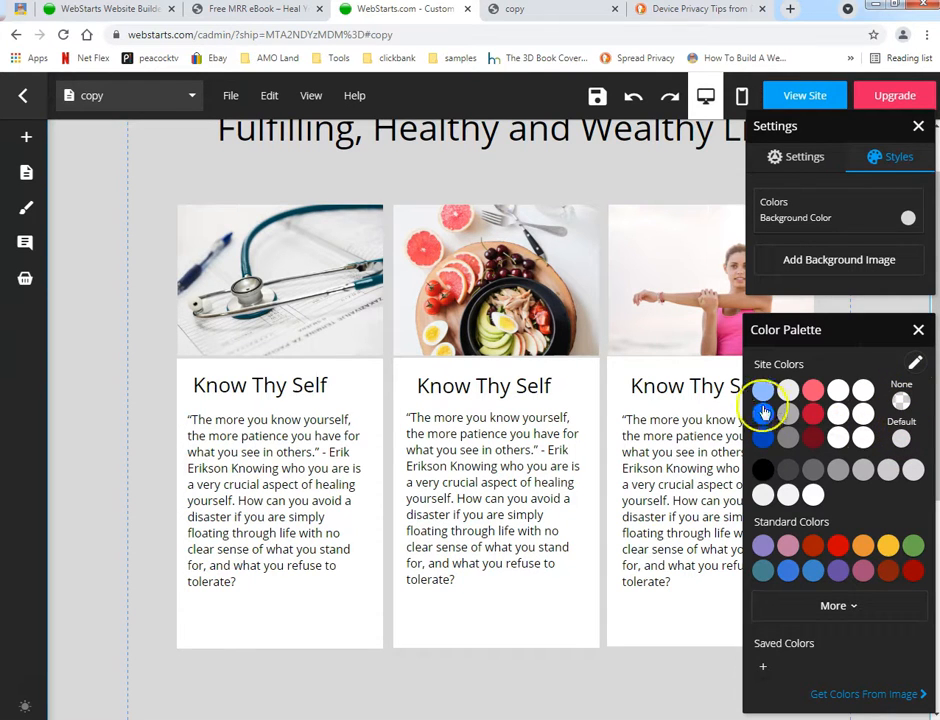
{"action": "left_click", "coordinate": [843, 605]}
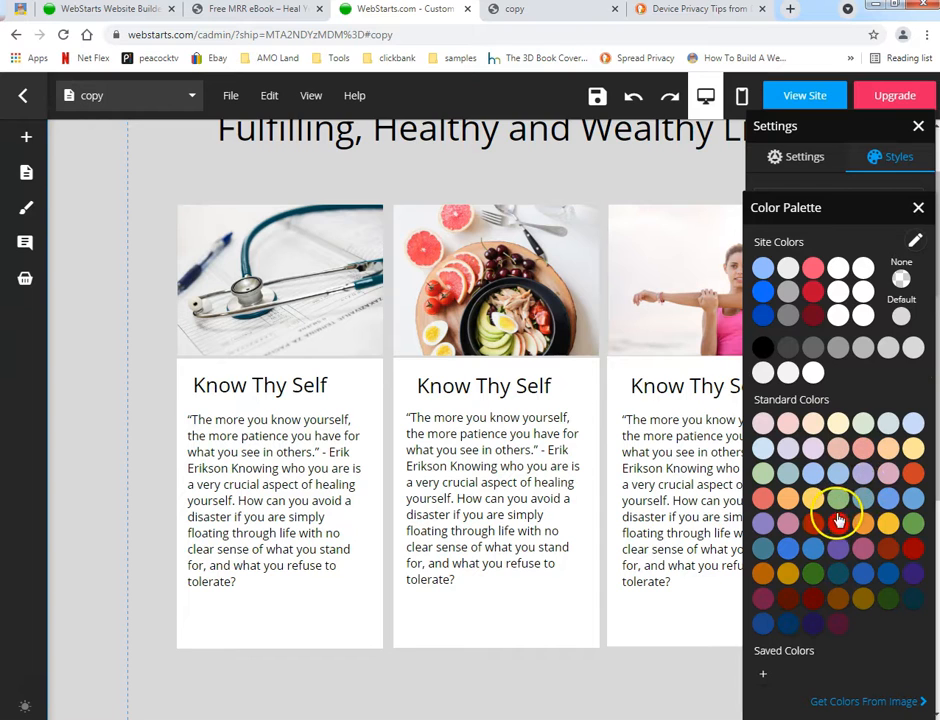
{"action": "left_click", "coordinate": [886, 426]}
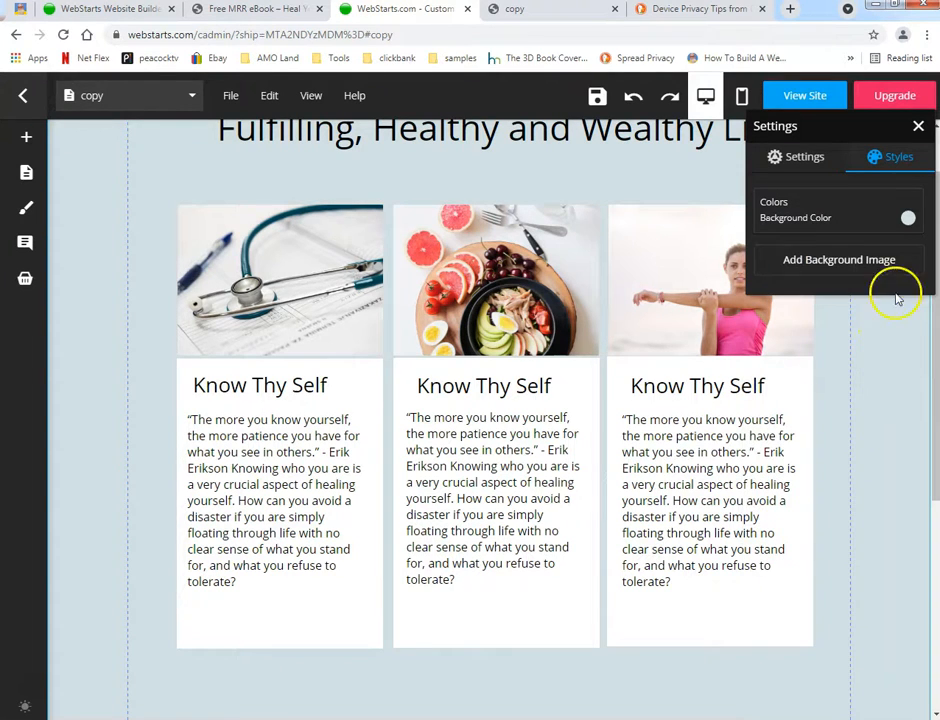
{"action": "left_click", "coordinate": [596, 97]}
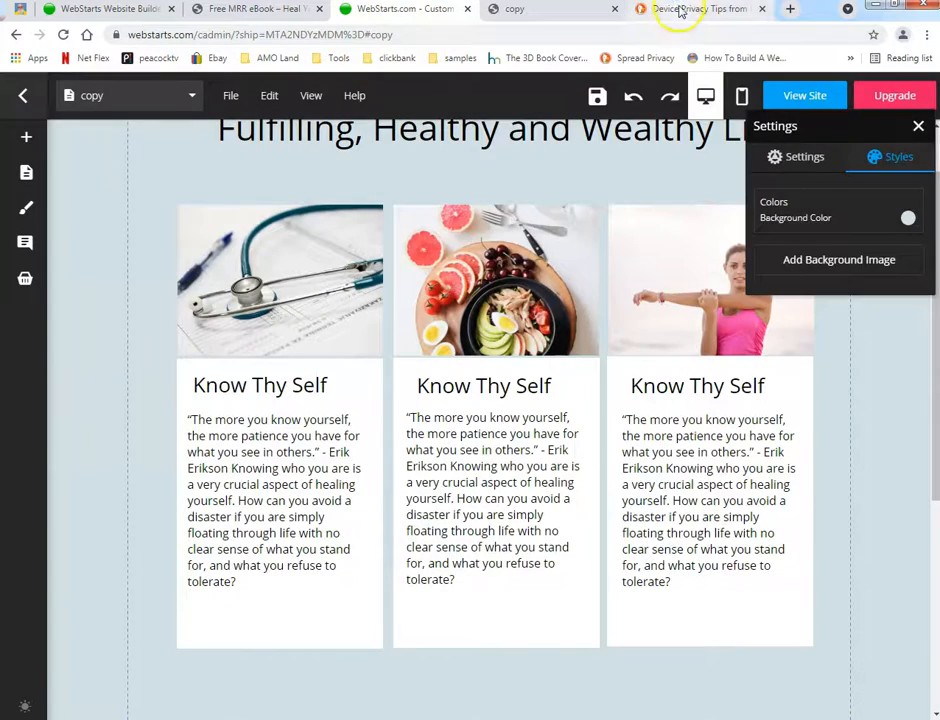
Step: Compare the Device Privacy Tips page with the live copy page, checking the new background behind the cards down to the footer
{"action": "left_click", "coordinate": [680, 10]}
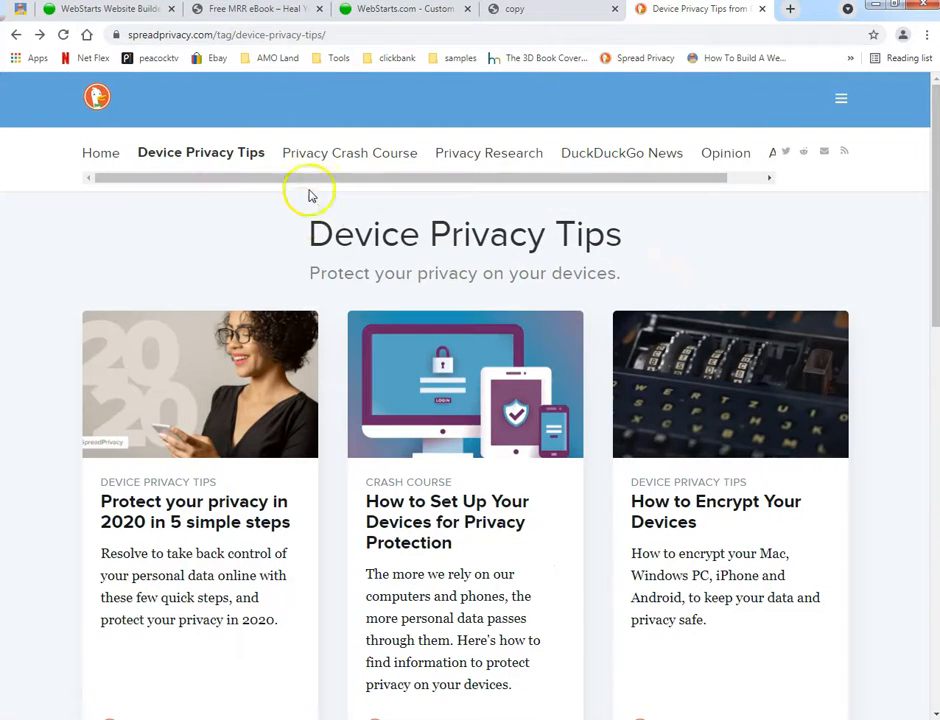
{"action": "left_click", "coordinate": [405, 9]}
{"action": "left_click", "coordinate": [515, 10]}
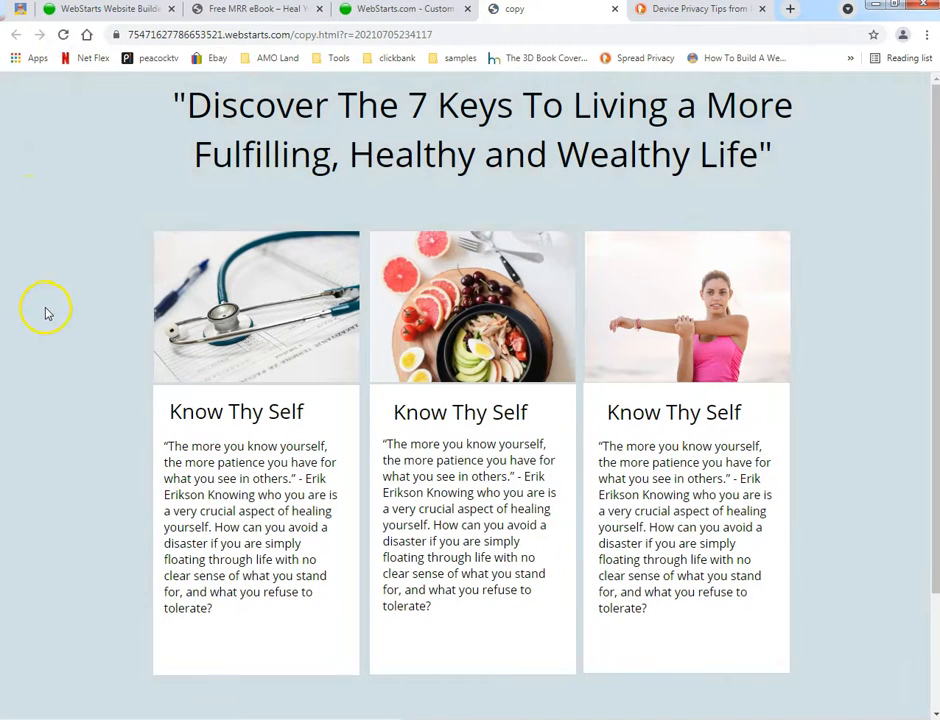
{"action": "scroll", "coordinate": [45, 313], "scroll_direction": "down", "scroll_amount": 2}
{"action": "scroll", "coordinate": [50, 312], "scroll_direction": "up", "scroll_amount": 2}
{"action": "scroll", "coordinate": [52, 311], "scroll_direction": "down", "scroll_amount": 2}
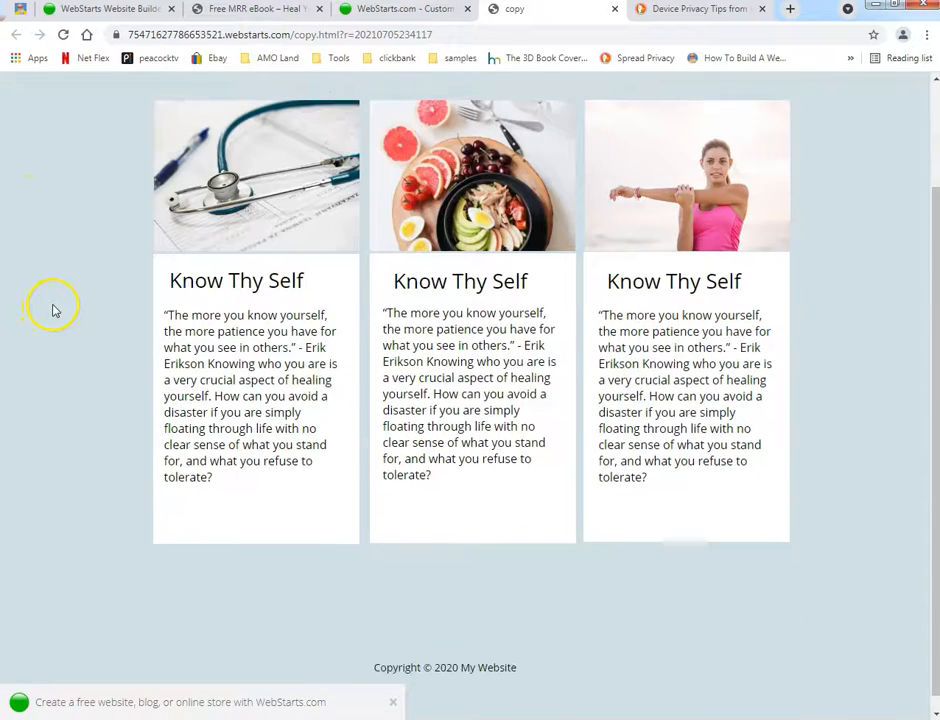
{"action": "scroll", "coordinate": [55, 312], "scroll_direction": "up", "scroll_amount": 2}
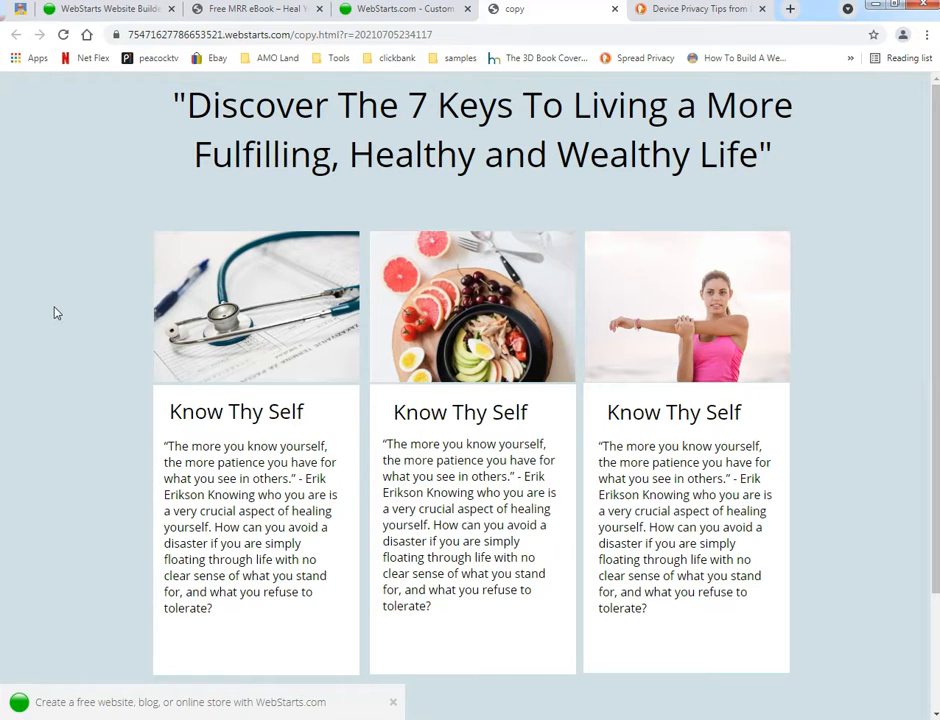
Step: Look further through page 7 of the Heal Yourself PDF and return to the HealYourself folder
{"action": "mouse_move", "coordinate": [566, 716]}
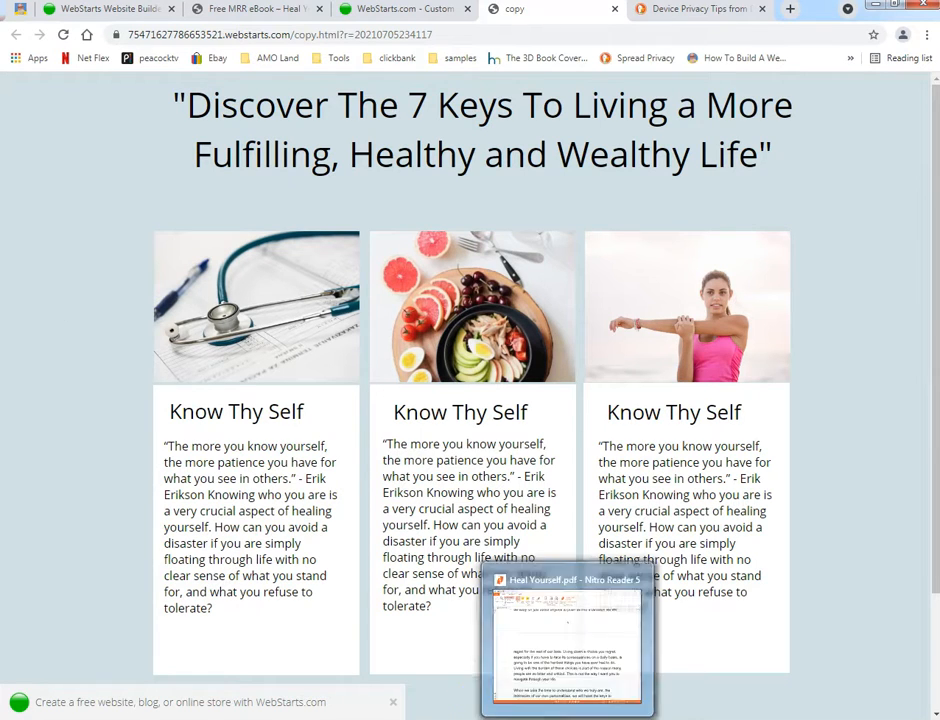
{"action": "left_click", "coordinate": [561, 588]}
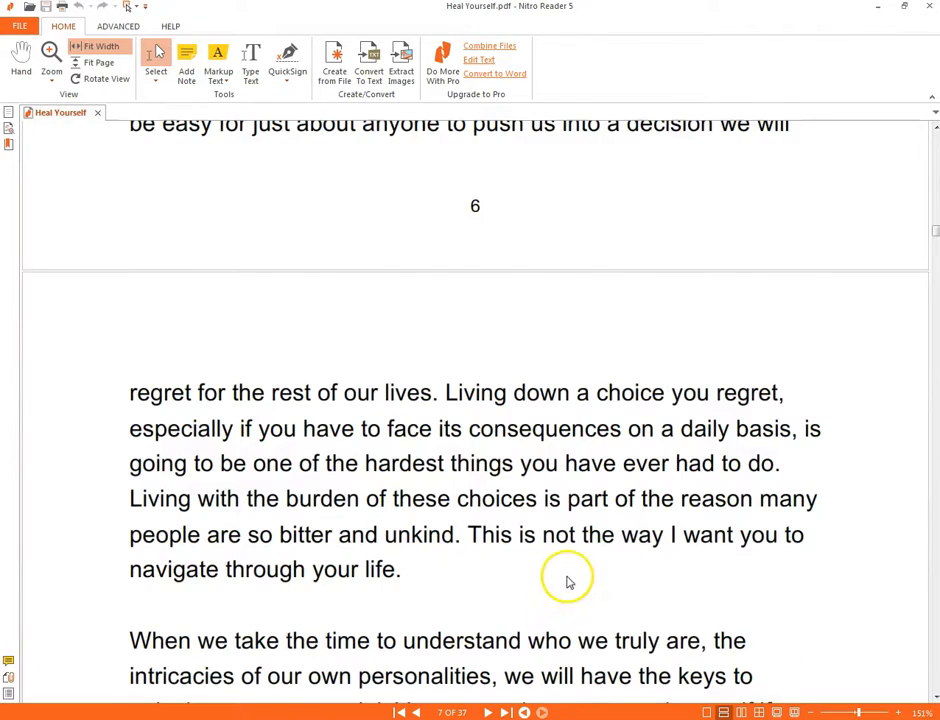
{"action": "scroll", "coordinate": [566, 582], "scroll_direction": "down", "scroll_amount": 7}
{"action": "scroll", "coordinate": [563, 572], "scroll_direction": "down", "scroll_amount": 3}
{"action": "scroll", "coordinate": [557, 567], "scroll_direction": "up", "scroll_amount": 5}
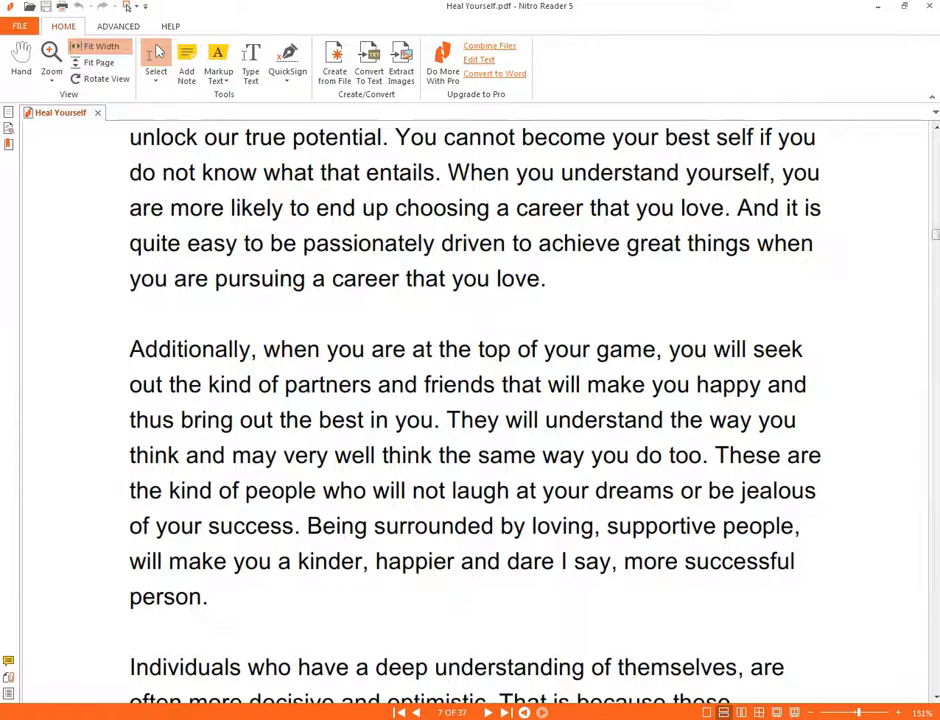
{"action": "left_click", "coordinate": [500, 717]}
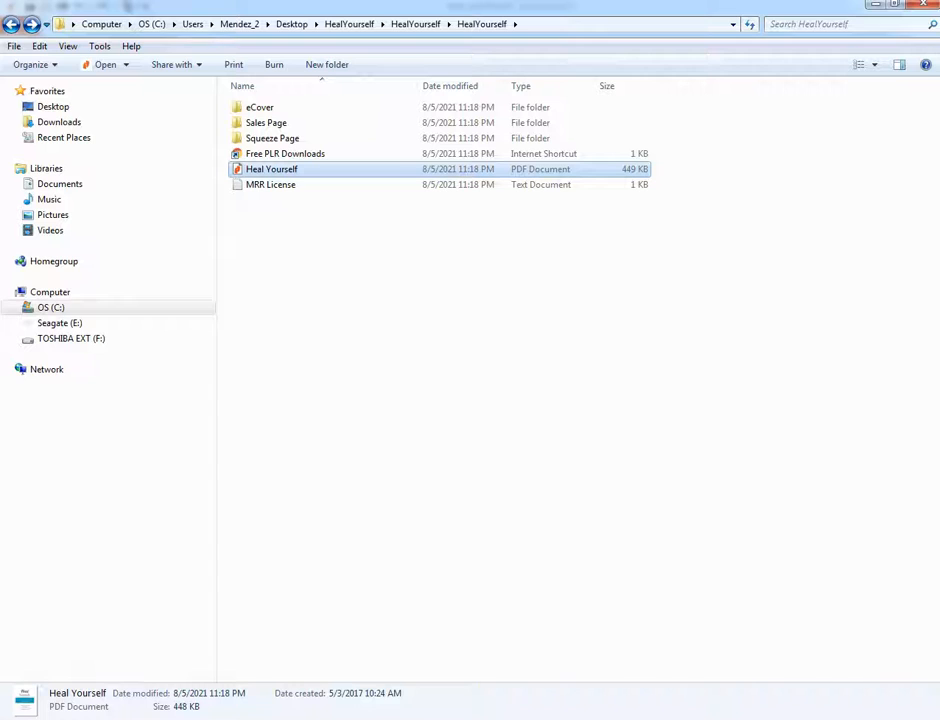
{"action": "left_click", "coordinate": [315, 156]}
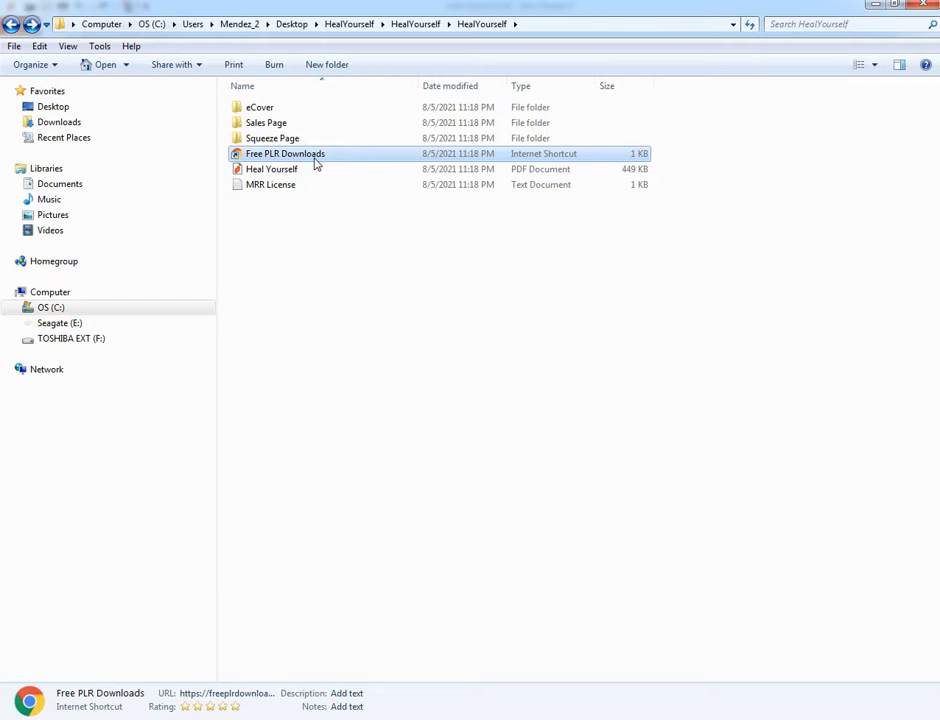
{"action": "double_click", "coordinate": [315, 158]}
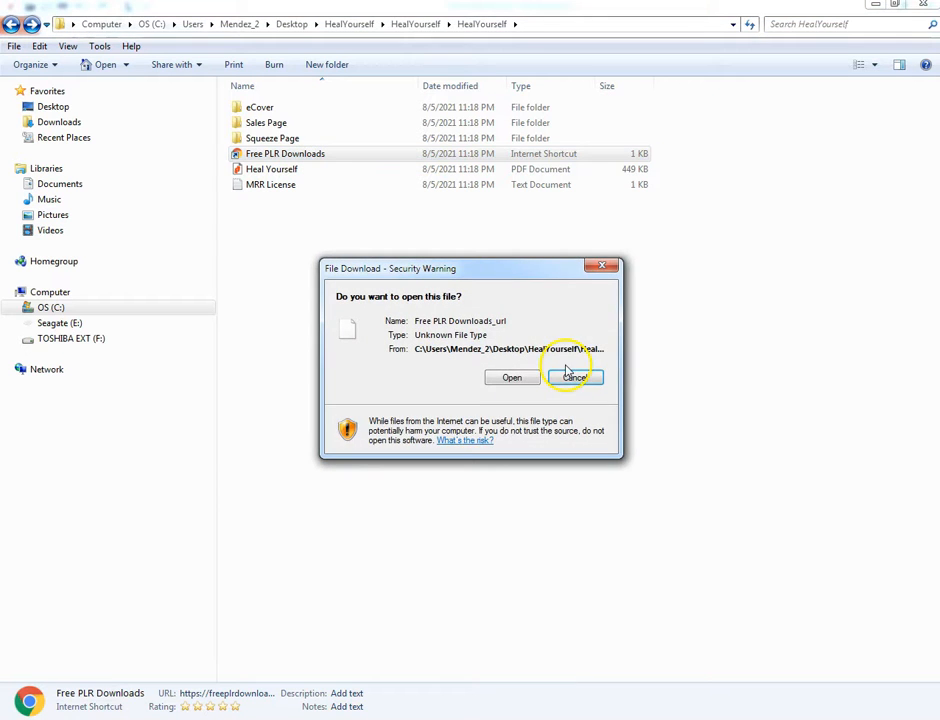
{"action": "left_click", "coordinate": [567, 373]}
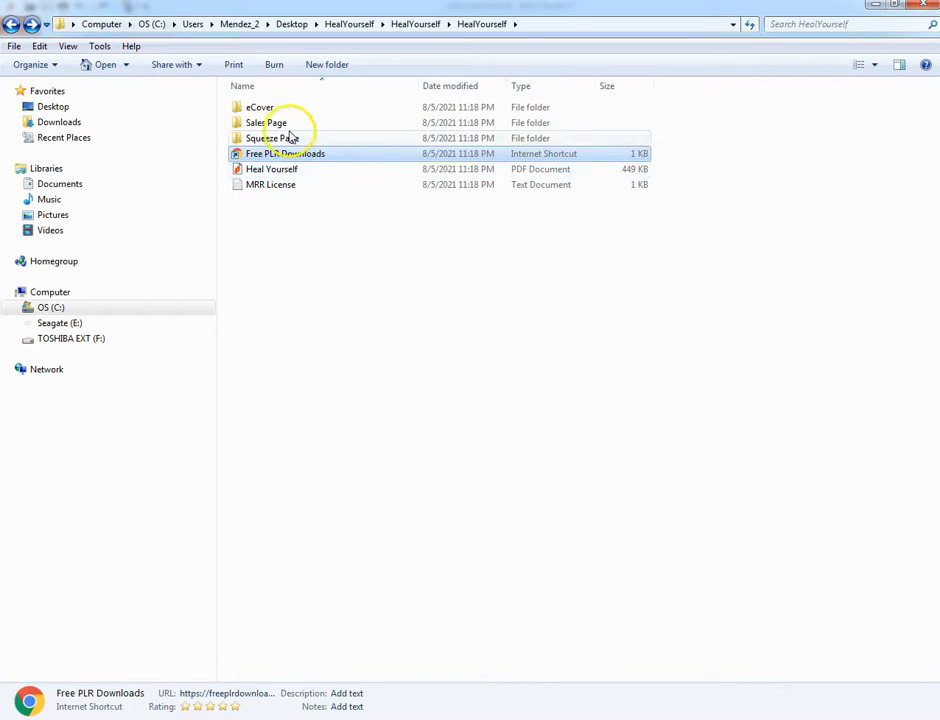
Step: Check the Sales Page folder's contents and view the large and small eBook cover images in the eCover folder
{"action": "double_click", "coordinate": [284, 123]}
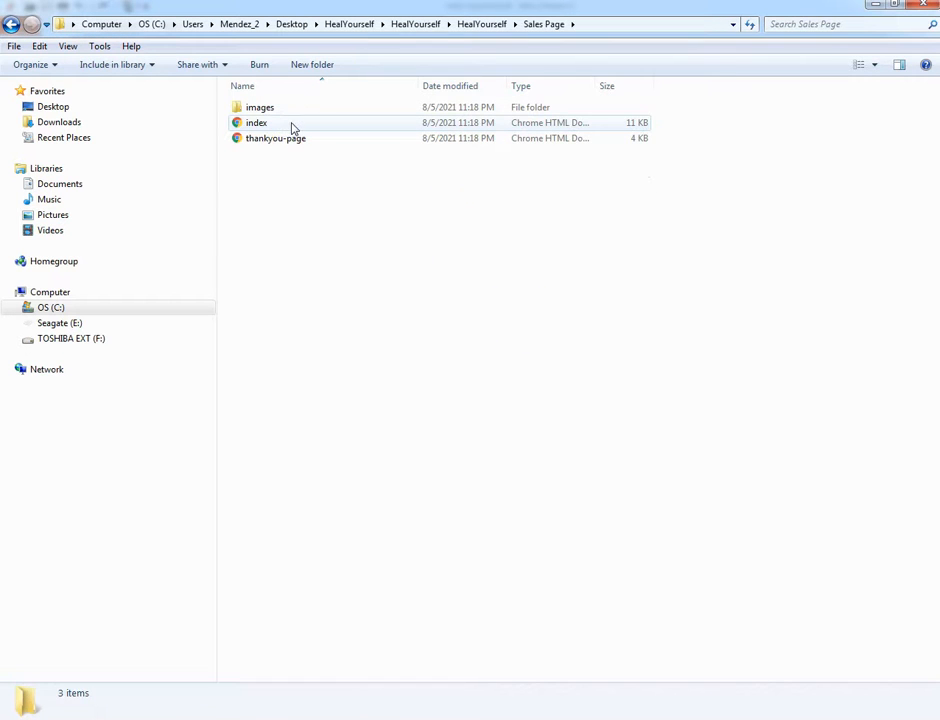
{"action": "left_click", "coordinate": [10, 24]}
{"action": "double_click", "coordinate": [252, 105]}
{"action": "double_click", "coordinate": [266, 118]}
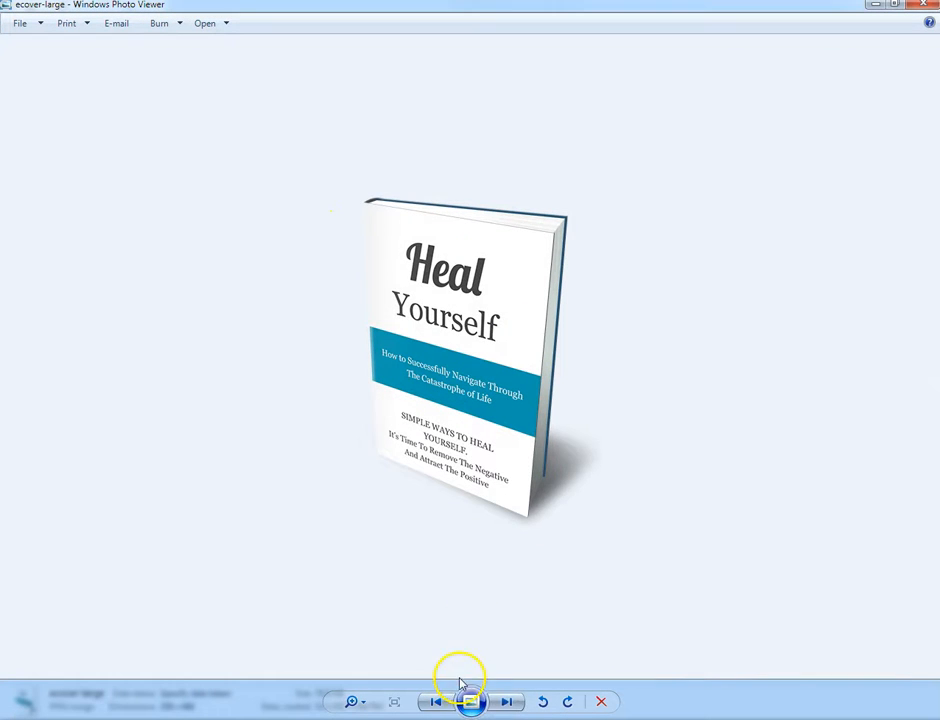
{"action": "left_click", "coordinate": [505, 701]}
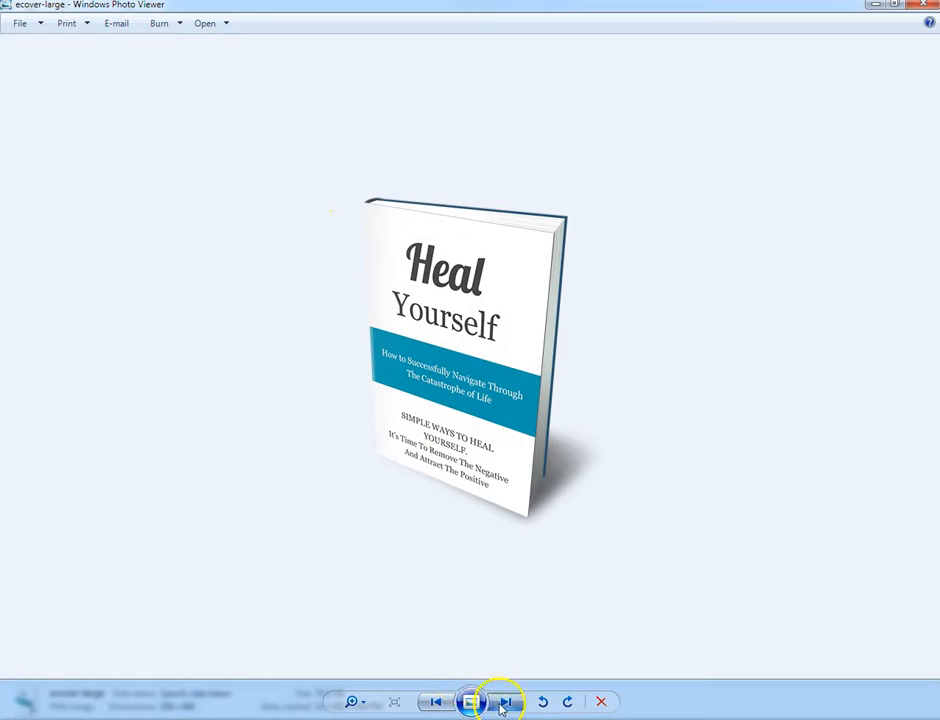
{"action": "left_click", "coordinate": [506, 703]}
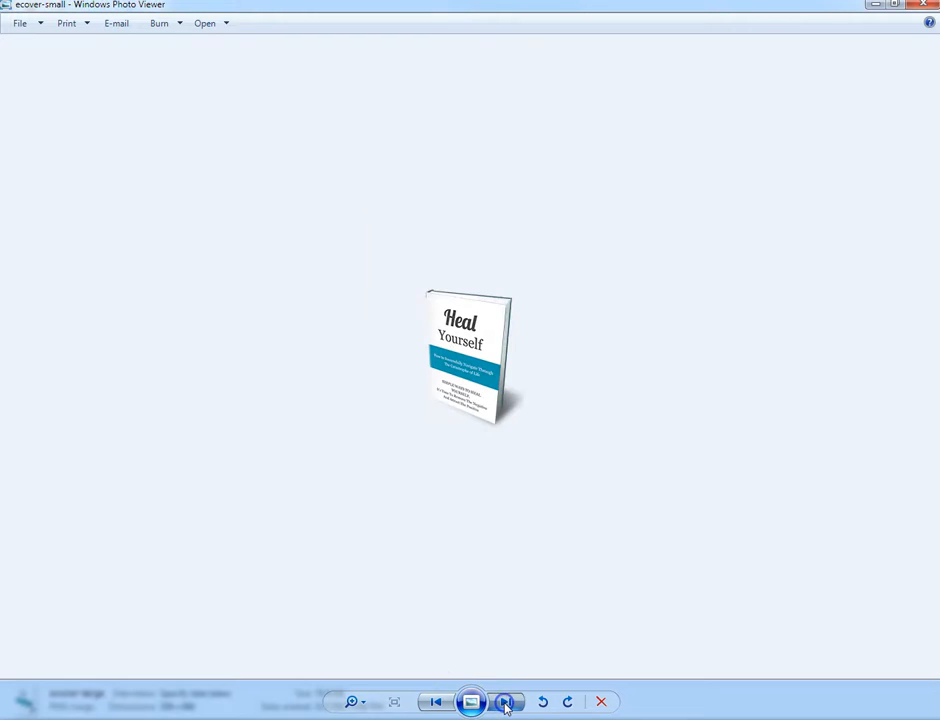
Step: View the large eBook cover image once more, close the photo viewer and return to the HealYourself folder
{"action": "left_click", "coordinate": [506, 703]}
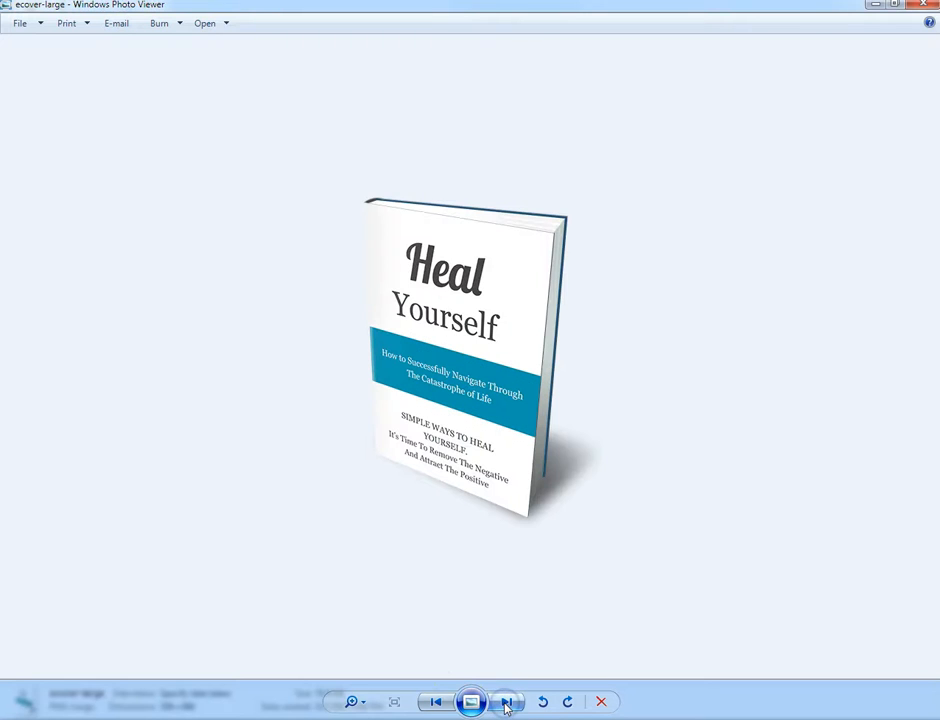
{"action": "left_click", "coordinate": [922, 8]}
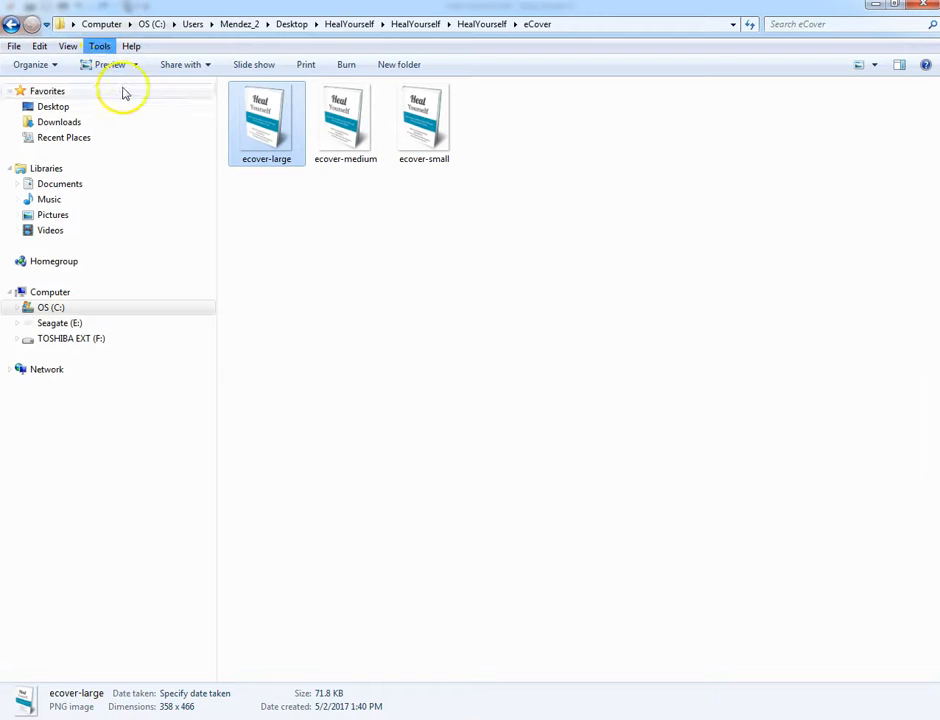
{"action": "left_click", "coordinate": [10, 24]}
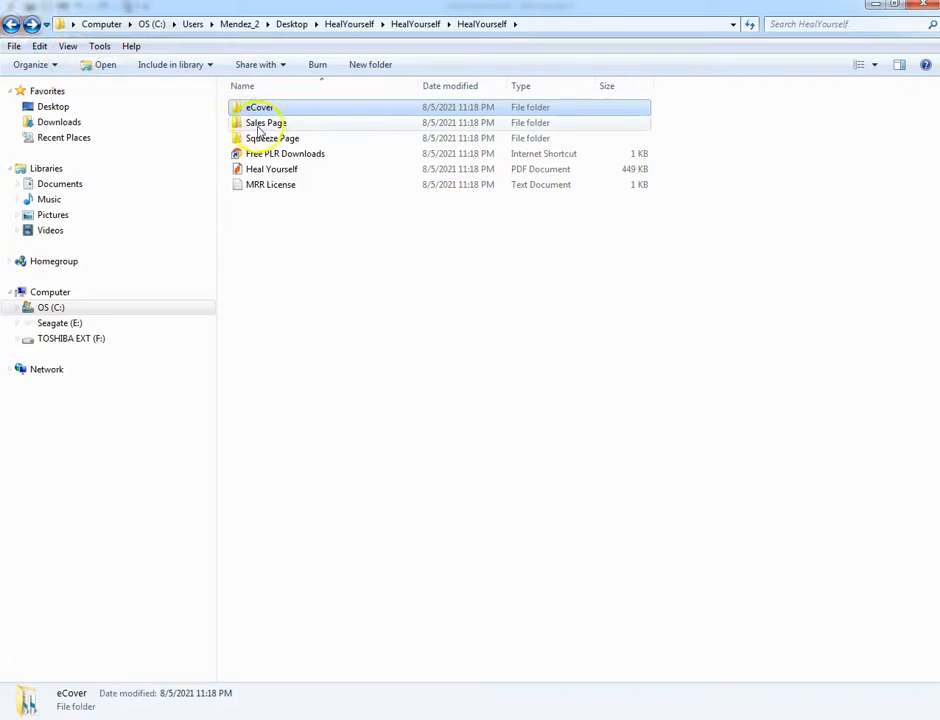
Step: Open the index page from the Sales Page folder, review its sales letter from headline to order section, and close it
{"action": "double_click", "coordinate": [268, 124]}
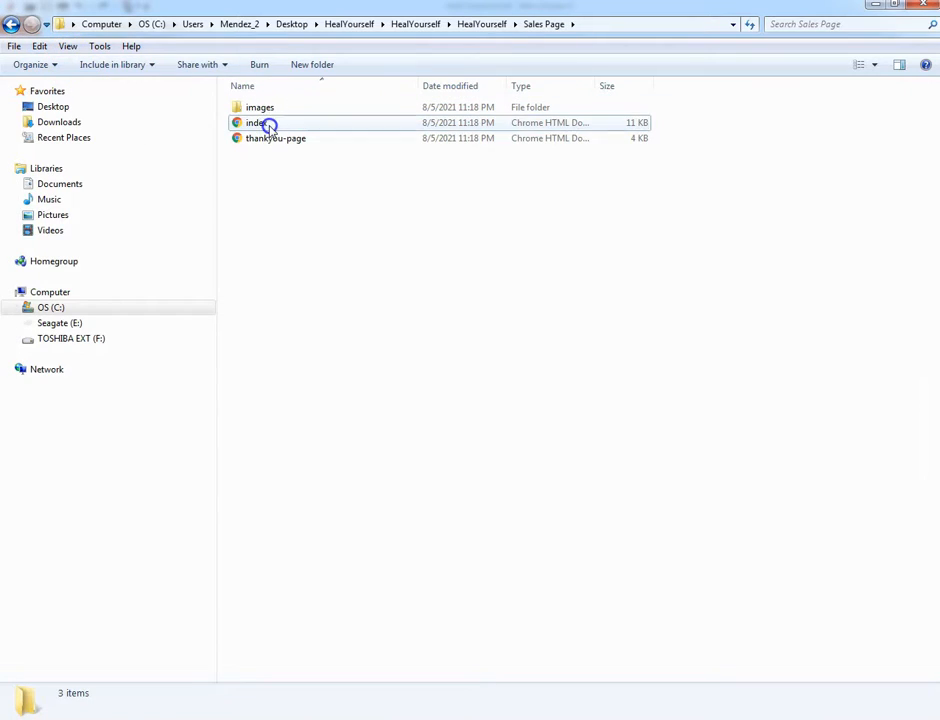
{"action": "double_click", "coordinate": [262, 123]}
{"action": "scroll", "coordinate": [336, 352], "scroll_direction": "down", "scroll_amount": 7}
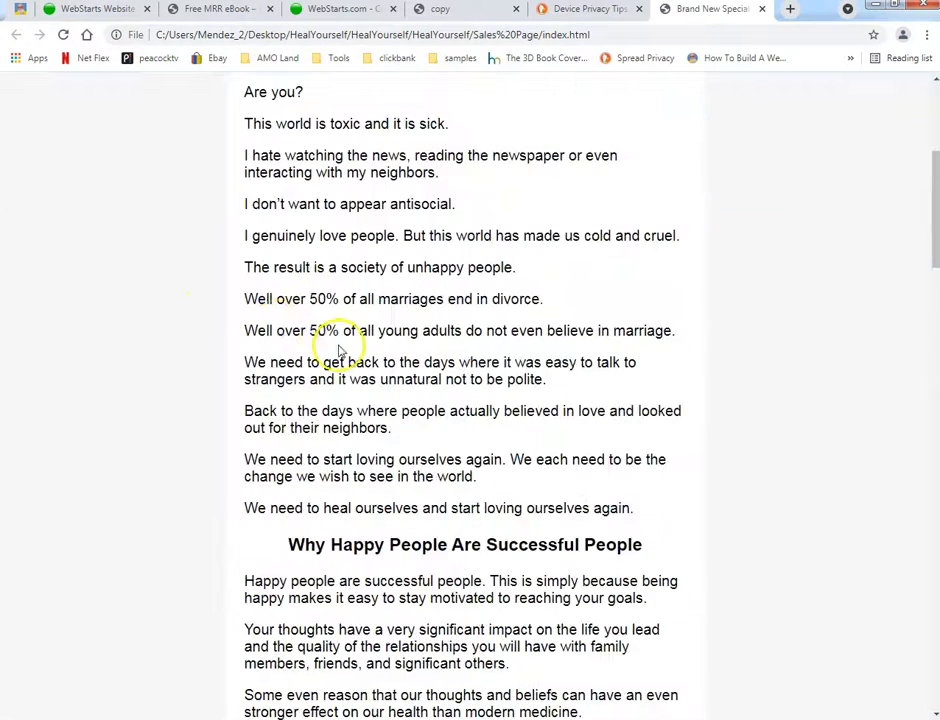
{"action": "scroll", "coordinate": [583, 415], "scroll_direction": "down", "scroll_amount": 8}
{"action": "scroll", "coordinate": [602, 413], "scroll_direction": "up", "scroll_amount": 10}
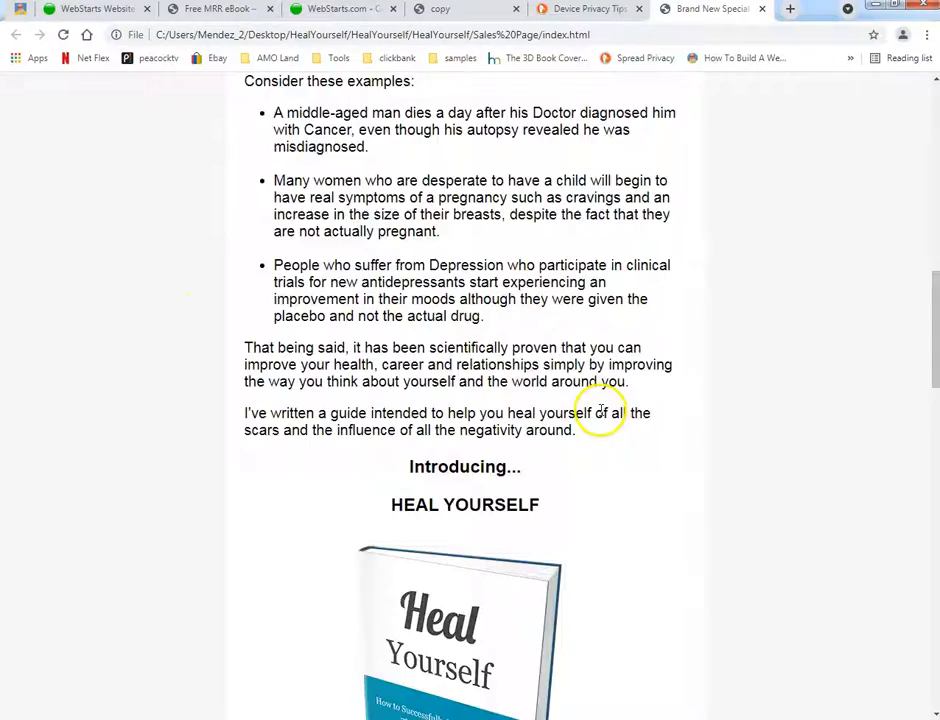
{"action": "scroll", "coordinate": [601, 410], "scroll_direction": "up", "scroll_amount": 5}
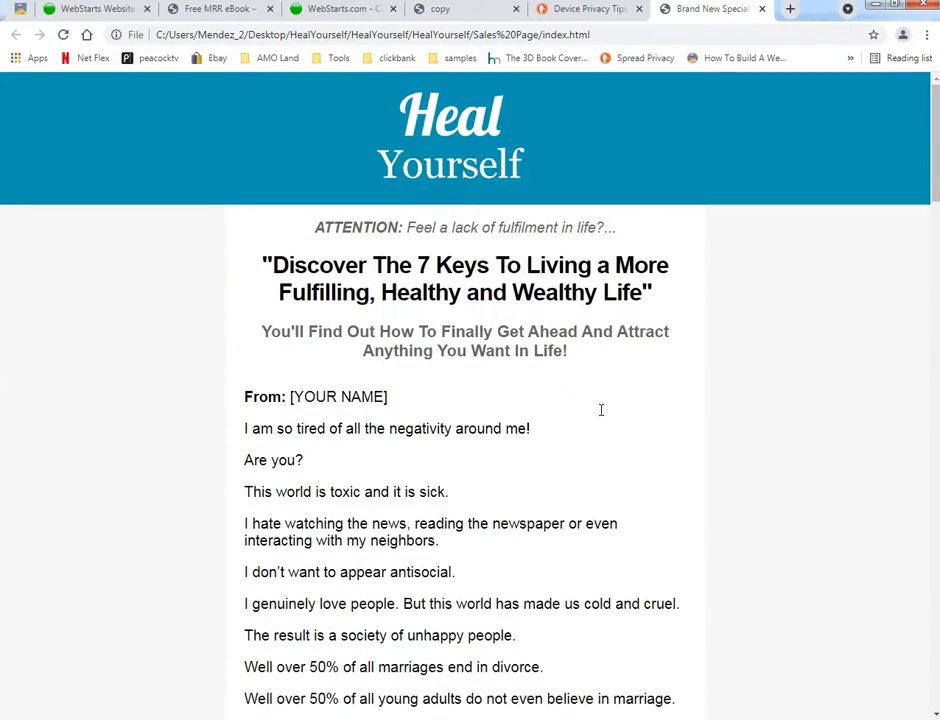
{"action": "scroll", "coordinate": [601, 410], "scroll_direction": "down", "scroll_amount": 12}
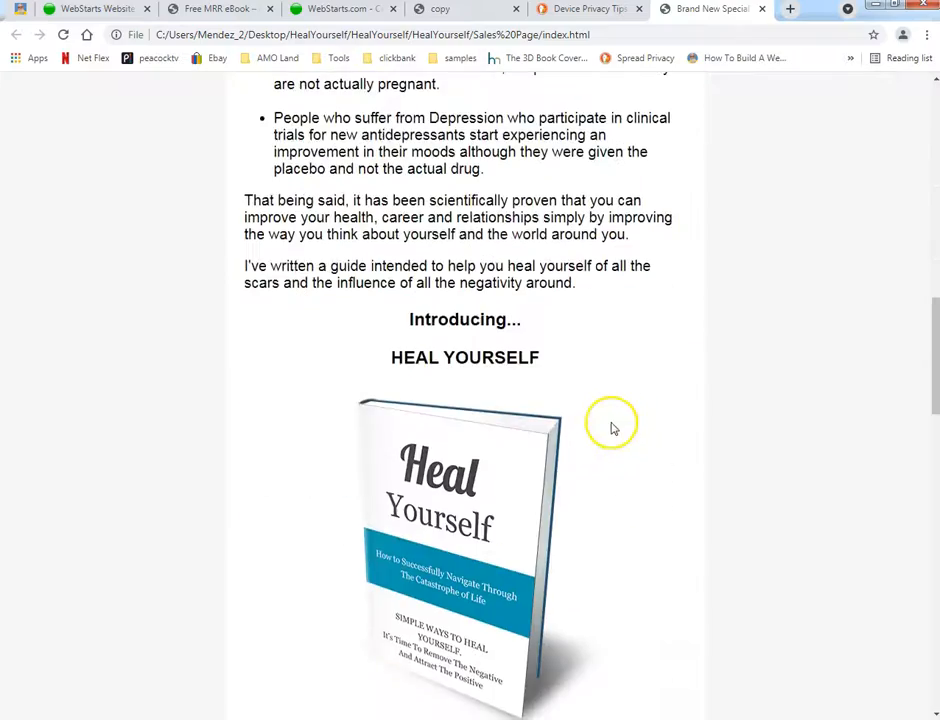
{"action": "scroll", "coordinate": [613, 428], "scroll_direction": "down", "scroll_amount": 12}
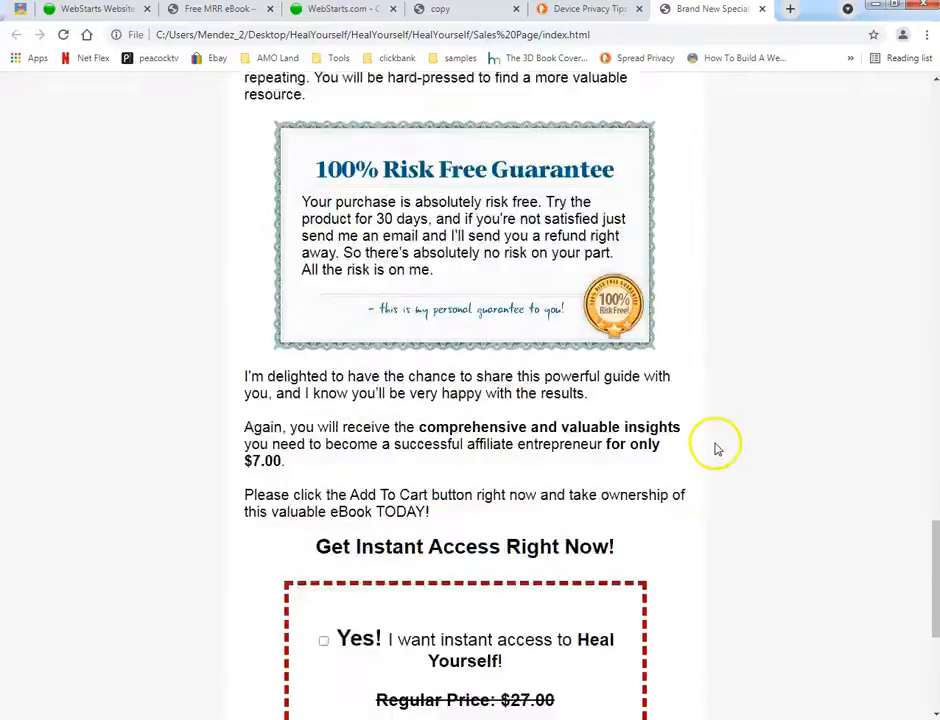
{"action": "scroll", "coordinate": [690, 415], "scroll_direction": "up", "scroll_amount": 15}
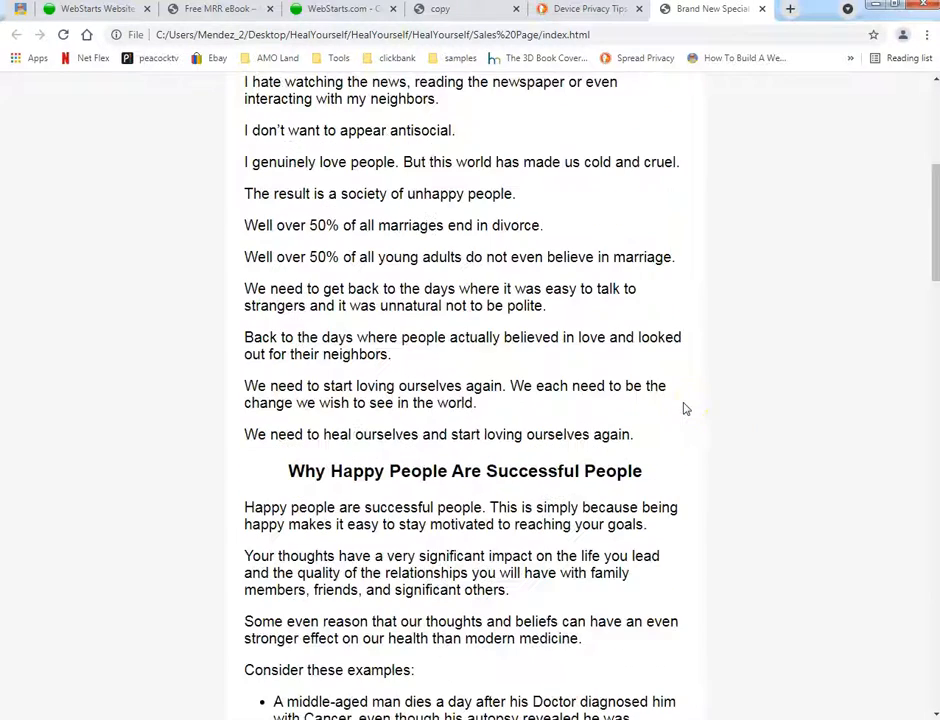
{"action": "left_click", "coordinate": [762, 9]}
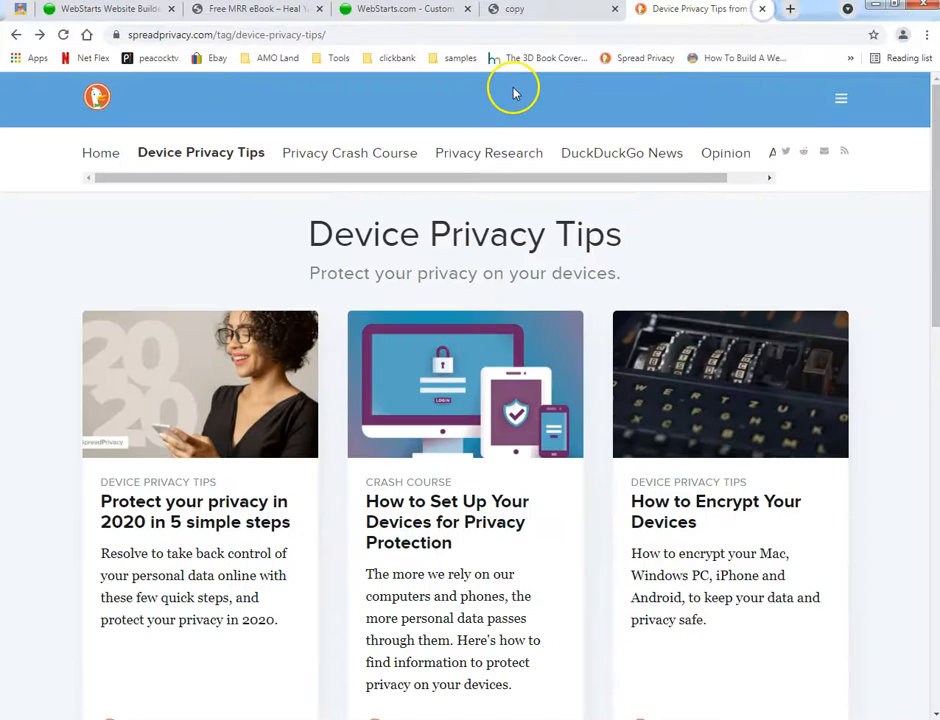
Step: Review the live copy page from the headline through the three Know Thy Self cards to the copyright footer
{"action": "left_click", "coordinate": [540, 12]}
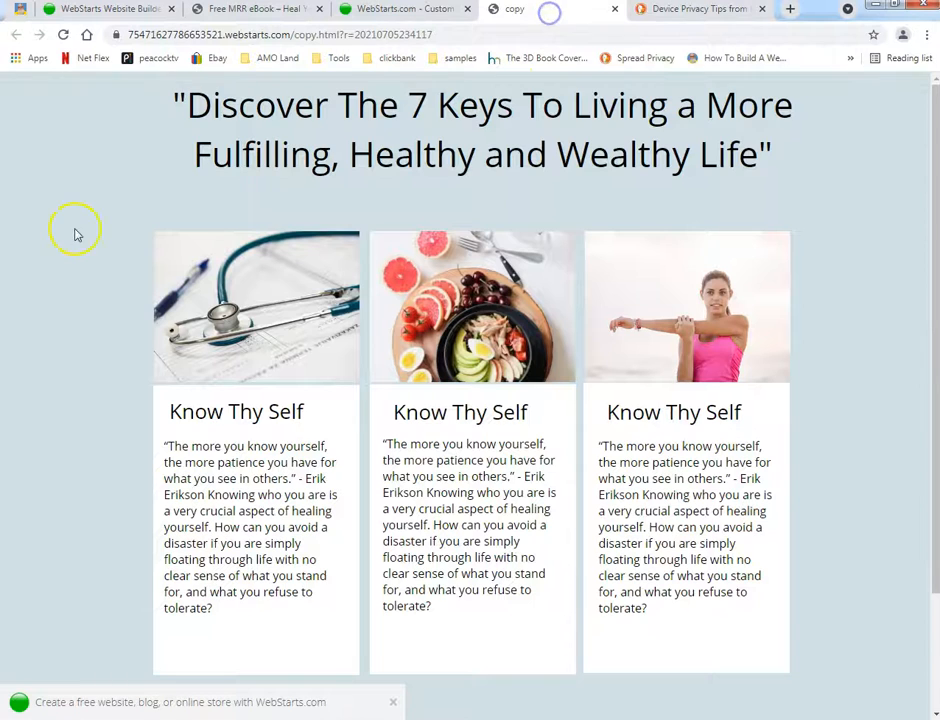
{"action": "scroll", "coordinate": [33, 359], "scroll_direction": "down", "scroll_amount": 3}
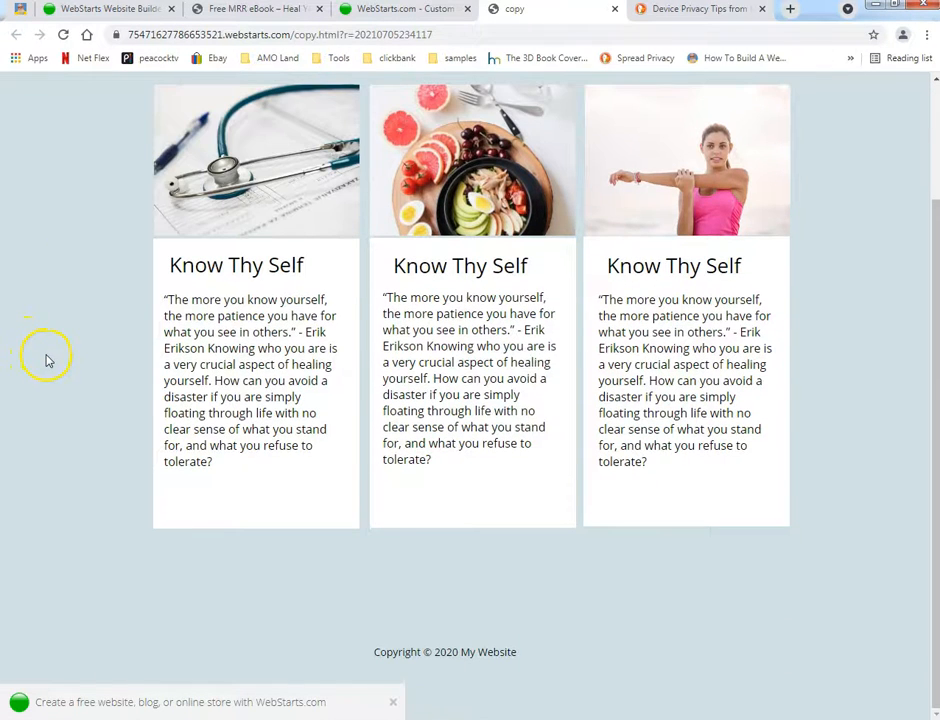
{"action": "scroll", "coordinate": [50, 363], "scroll_direction": "up", "scroll_amount": 3}
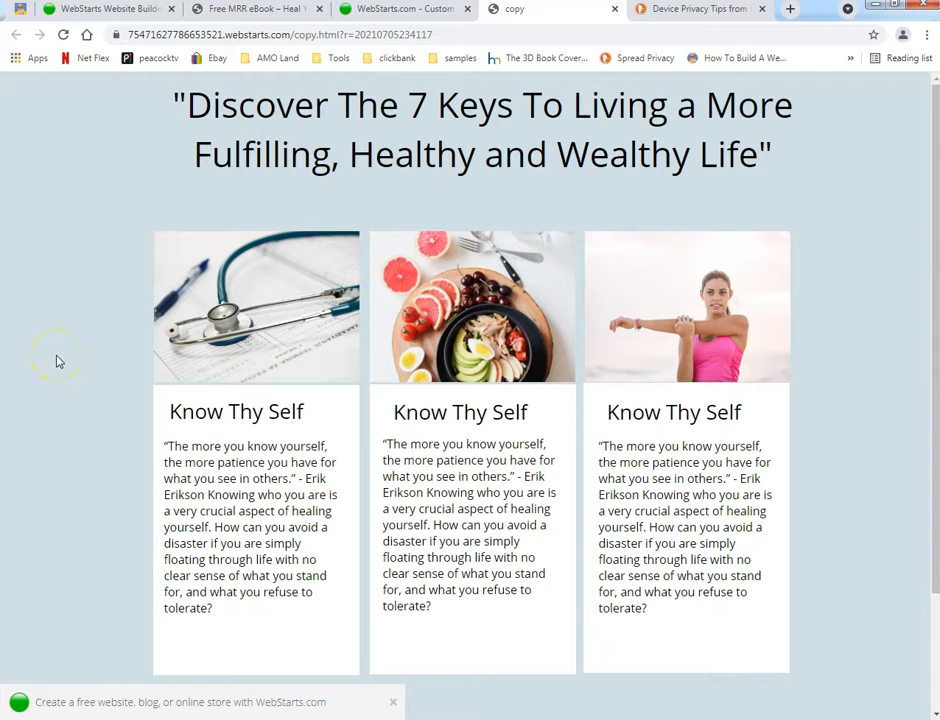
{"action": "scroll", "coordinate": [58, 362], "scroll_direction": "down", "scroll_amount": 3}
{"action": "scroll", "coordinate": [59, 361], "scroll_direction": "up", "scroll_amount": 2}
{"action": "scroll", "coordinate": [229, 432], "scroll_direction": "down", "scroll_amount": 2}
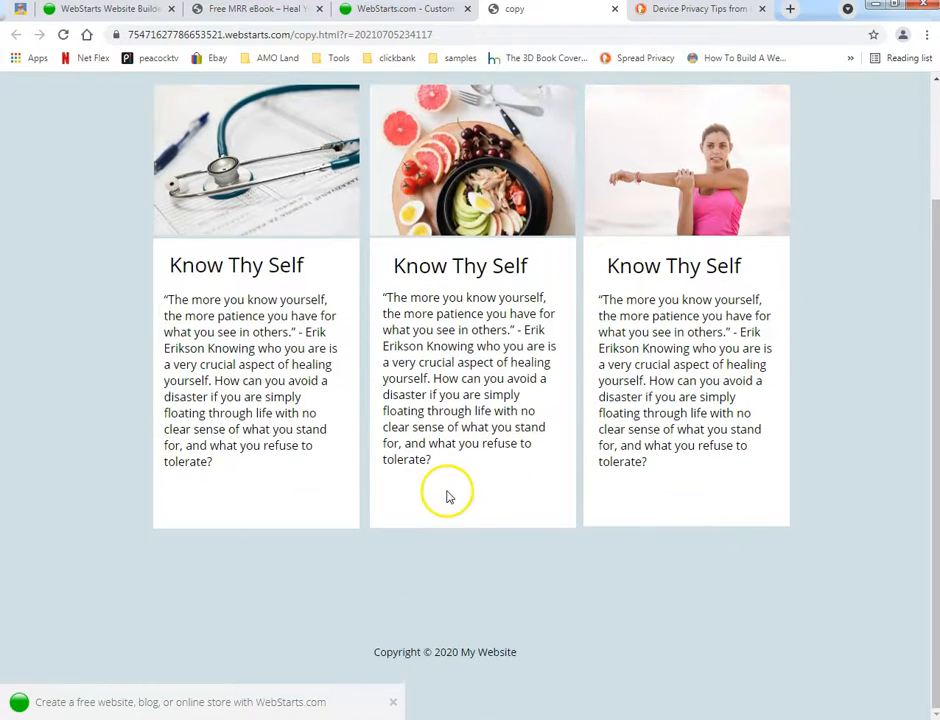
{"action": "scroll", "coordinate": [829, 548], "scroll_direction": "up", "scroll_amount": 3}
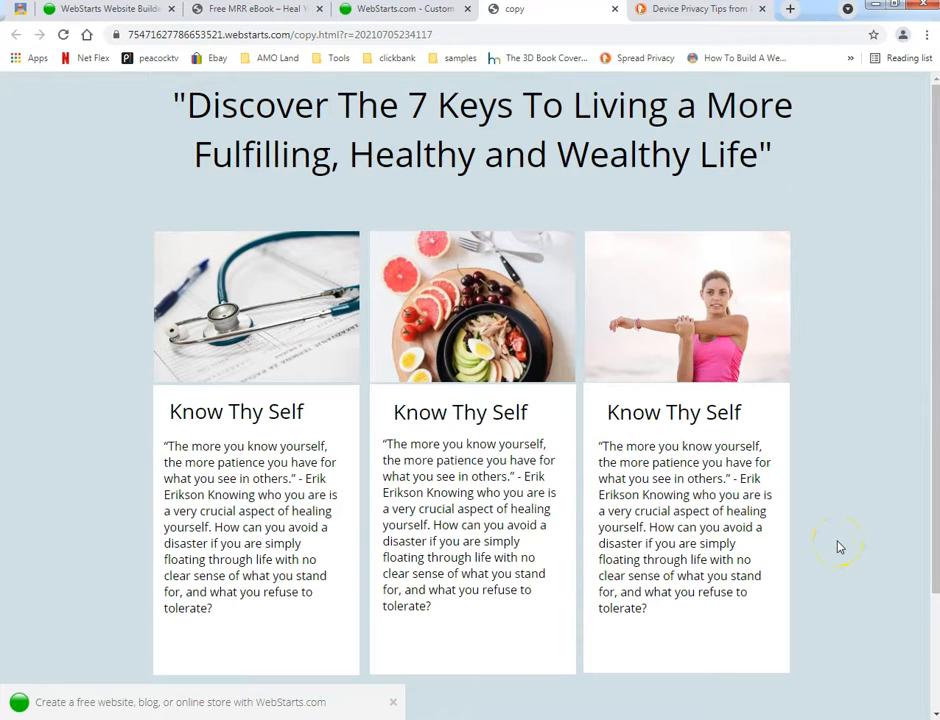
{"action": "scroll", "coordinate": [838, 548], "scroll_direction": "down", "scroll_amount": 3}
{"action": "scroll", "coordinate": [840, 552], "scroll_direction": "up", "scroll_amount": 3}
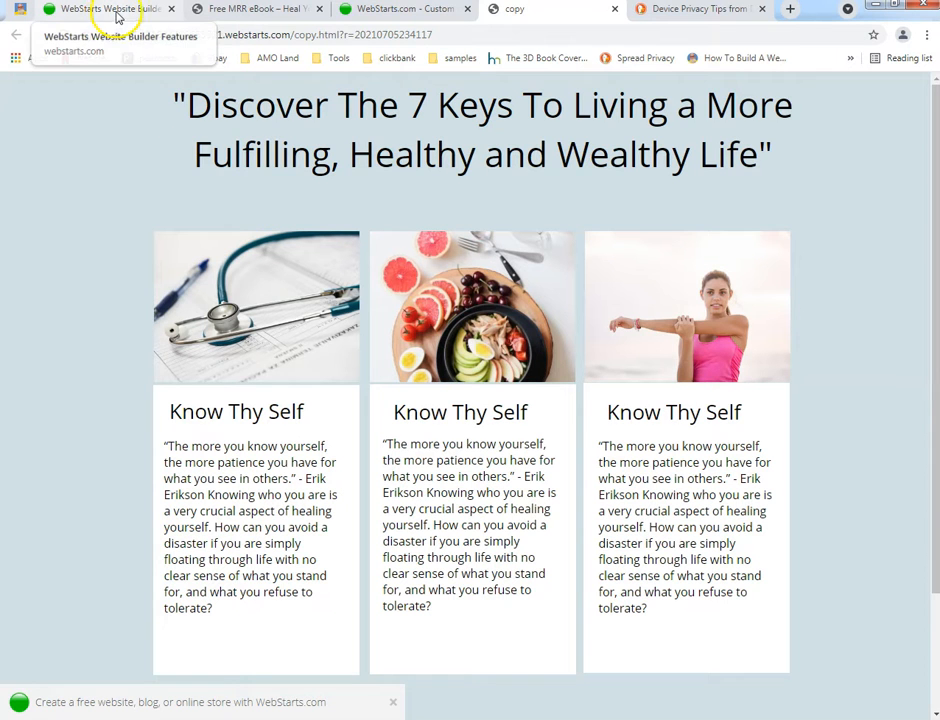
Step: Look at the copy page in the WebStarts editor and at the card layout of the Device Privacy Tips page
{"action": "left_click", "coordinate": [364, 18]}
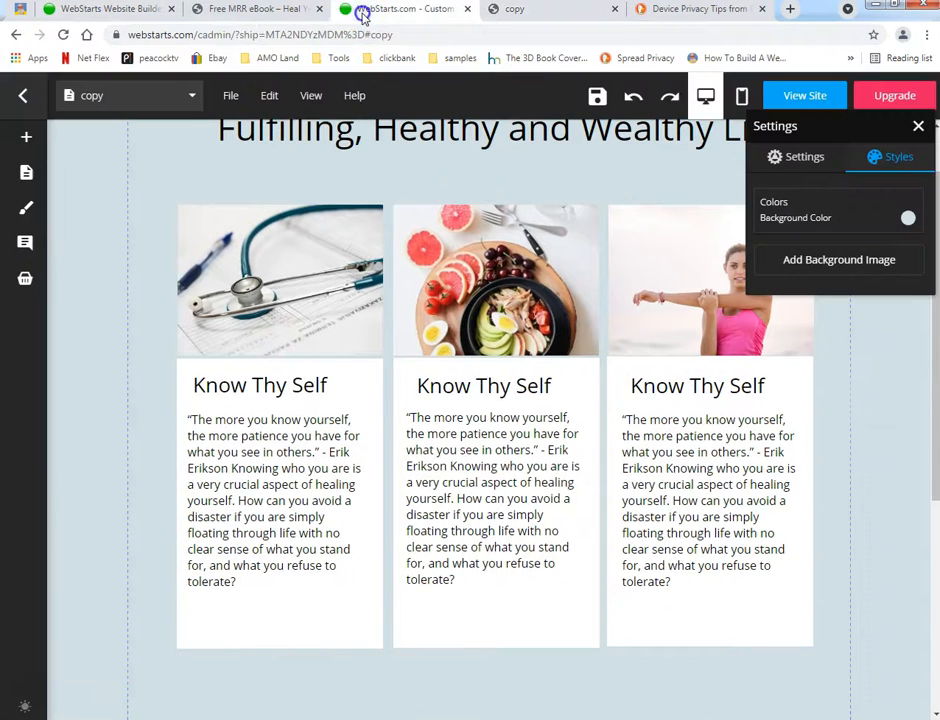
{"action": "left_click", "coordinate": [663, 10]}
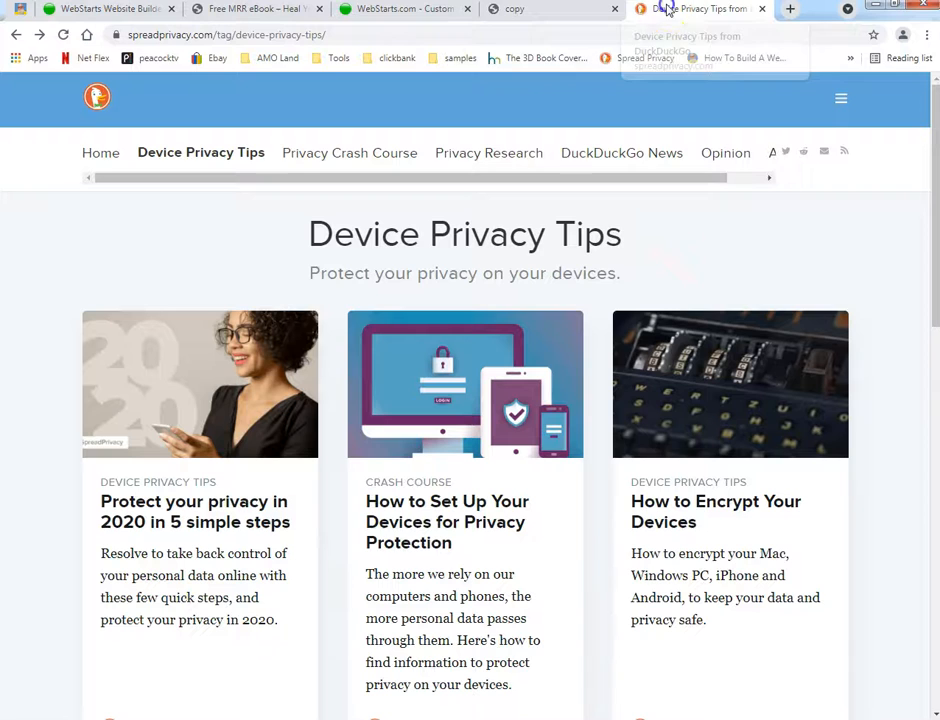
{"action": "scroll", "coordinate": [63, 253], "scroll_direction": "down", "scroll_amount": 3}
{"action": "scroll", "coordinate": [62, 252], "scroll_direction": "up", "scroll_amount": 3}
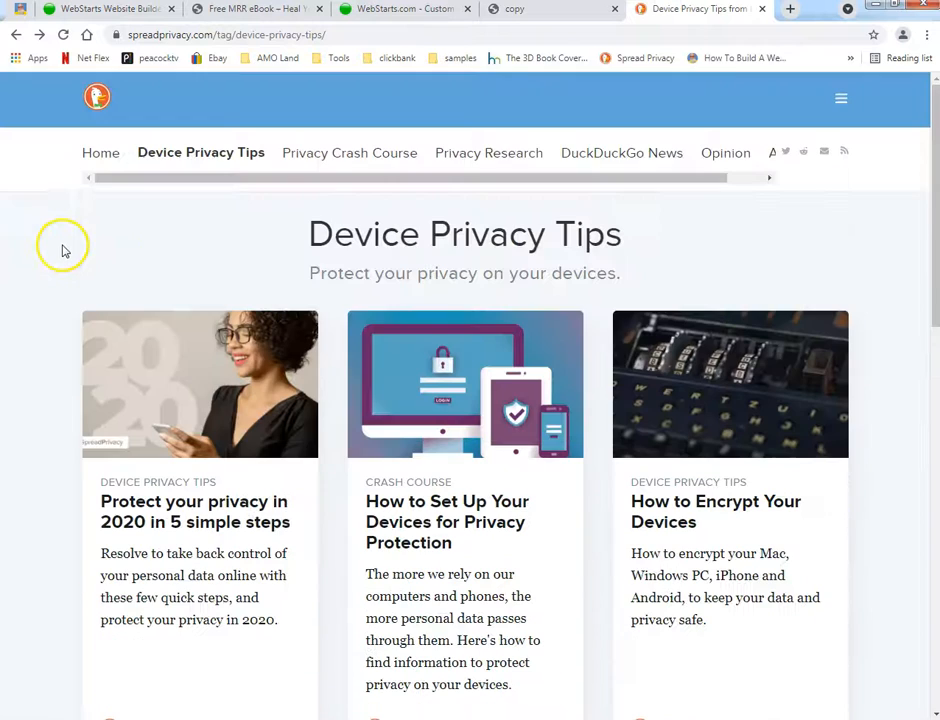
Step: View the top of the WebStarts features page and bring up the rwcweb.com affiliate marketing page
{"action": "left_click", "coordinate": [98, 10]}
{"action": "scroll", "coordinate": [48, 296], "scroll_direction": "up", "scroll_amount": 5}
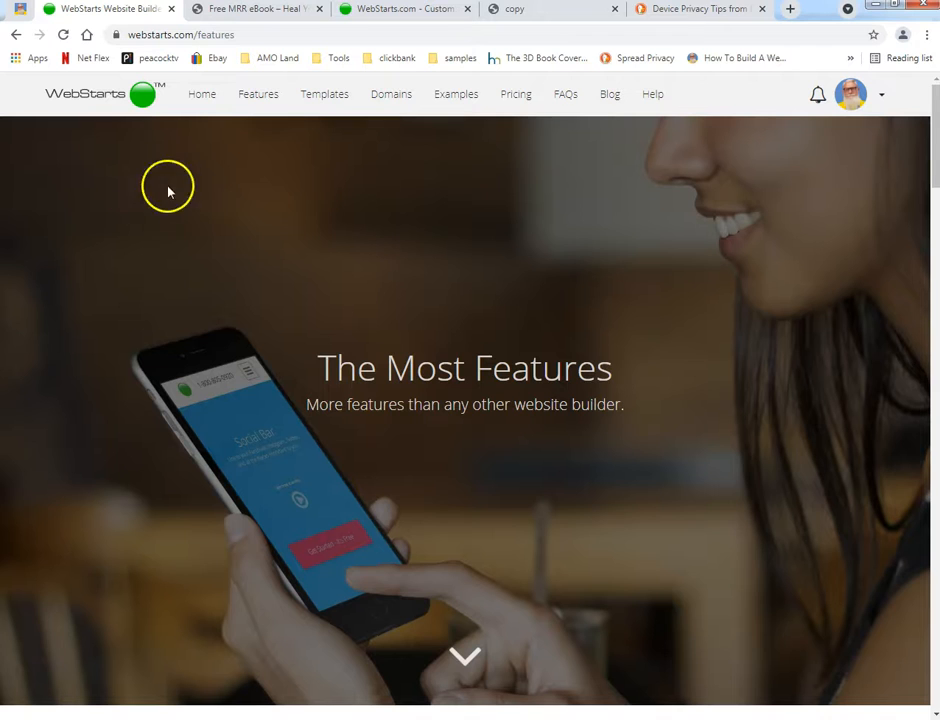
{"action": "left_click", "coordinate": [19, 9]}
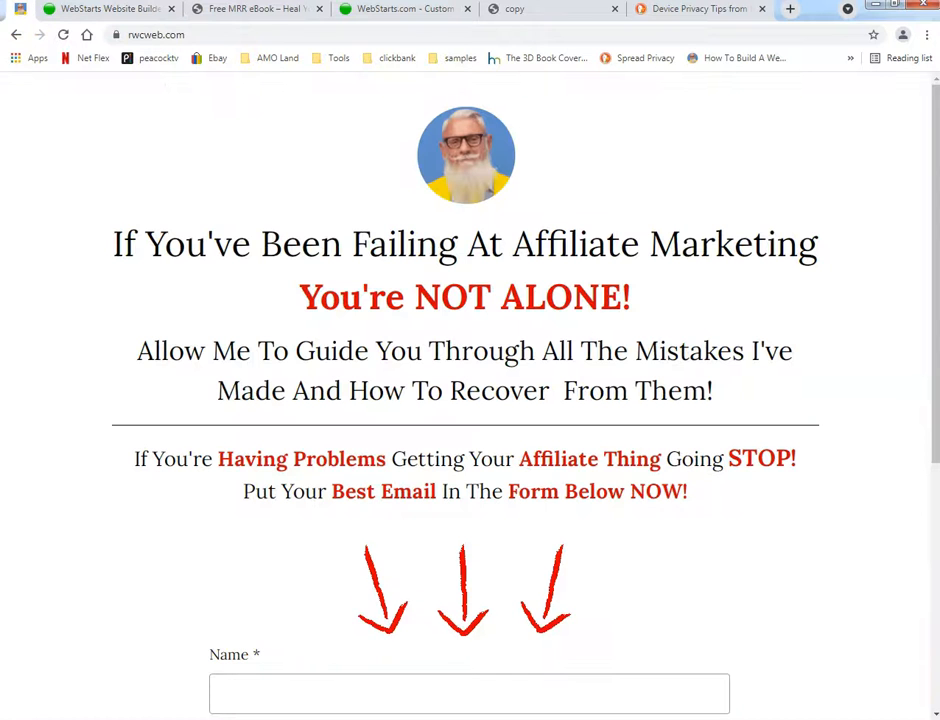